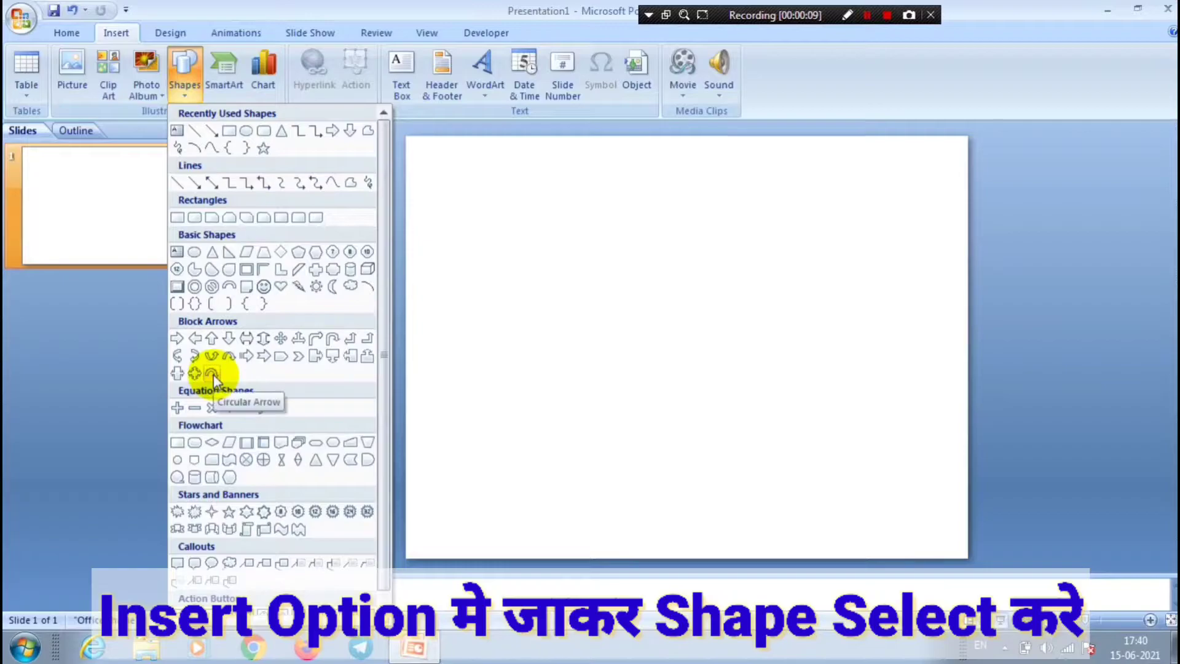
- Draw a large donut shape on the blank slide and make its ring narrower by widening the hole
left_click(194, 286)
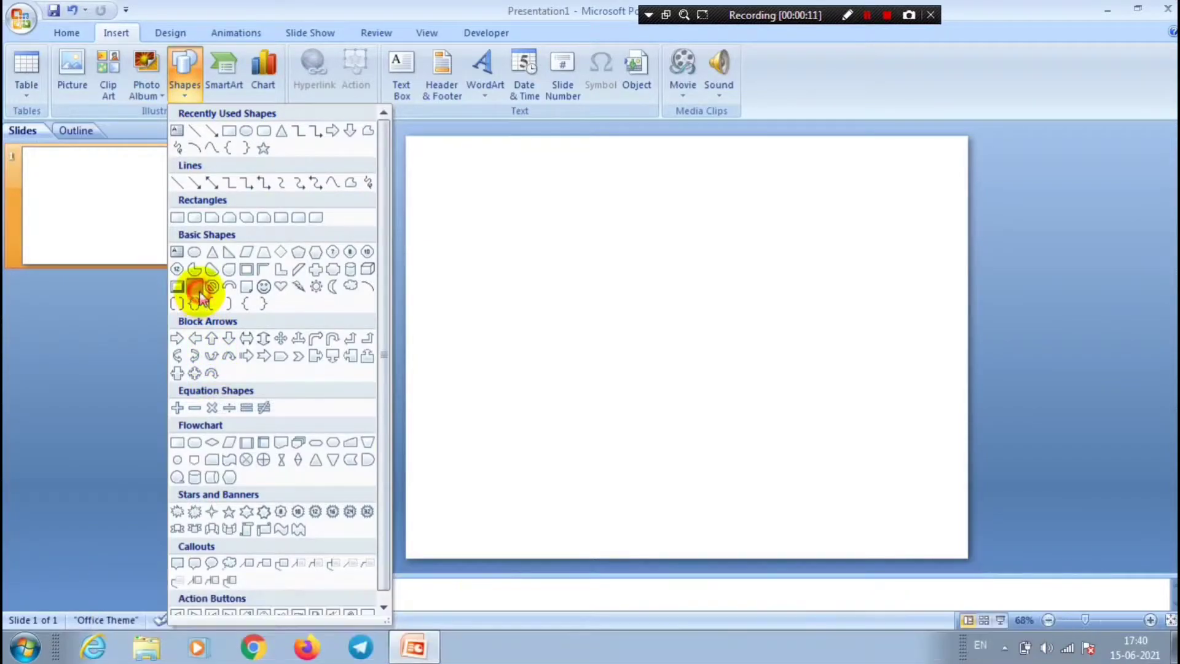
mouse_move(566, 189)
left_mouse_down()
mouse_move(672, 319)
mouse_move(735, 342)
mouse_move(903, 520)
left_mouse_up()
mouse_move(725, 356)
left_mouse_down()
mouse_move(672, 356)
mouse_move(669, 342)
left_mouse_up()
left_click_drag(724, 208, 639, 190)
left_click_drag(566, 338, 542, 337)
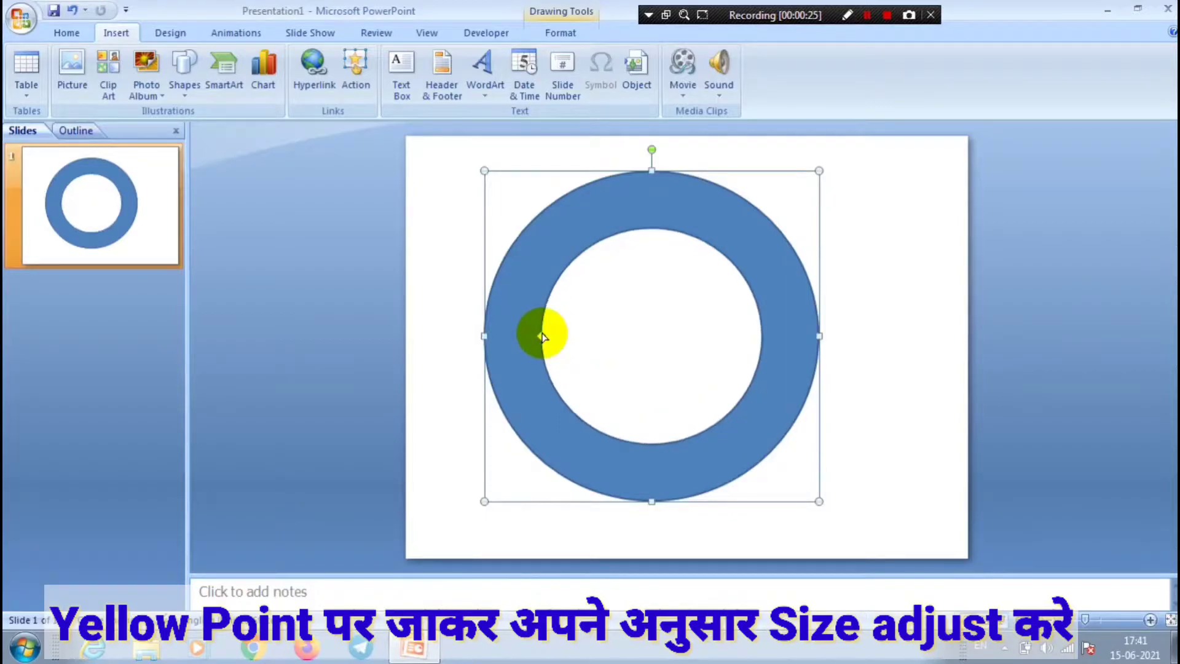
- Centre the donut horizontally on the slide and enlarge it to about 16.87 cm high by 16.67 cm wide
left_click(674, 307)
left_click_drag(653, 212, 687, 212)
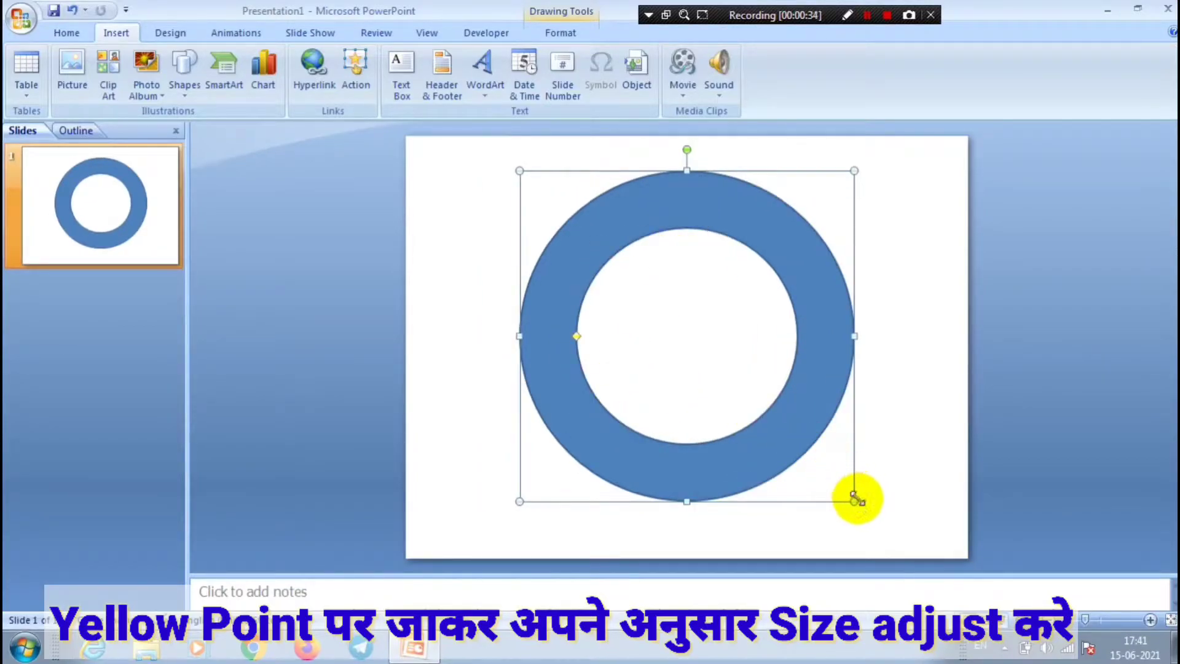
mouse_move(853, 501)
left_mouse_down()
mouse_move(874, 508)
mouse_move(869, 519)
left_mouse_up()
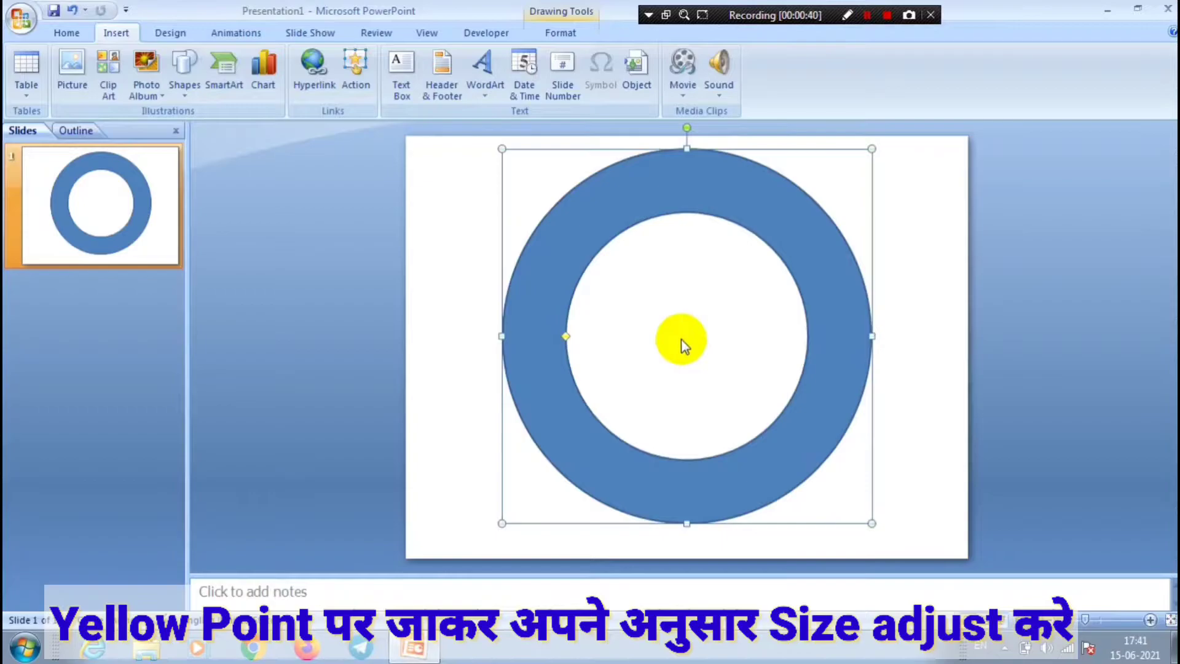
left_click(676, 341)
left_click(567, 315)
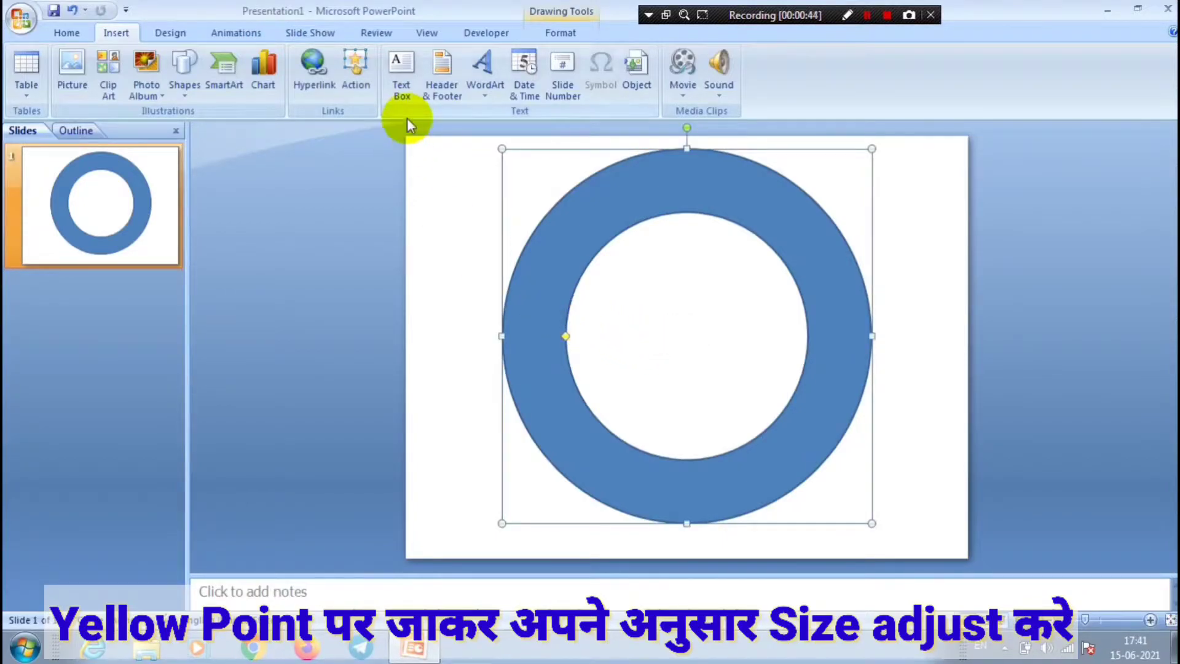
- Fill the donut with medium grey and set its outline weight to 4½ pt
double_click(586, 222)
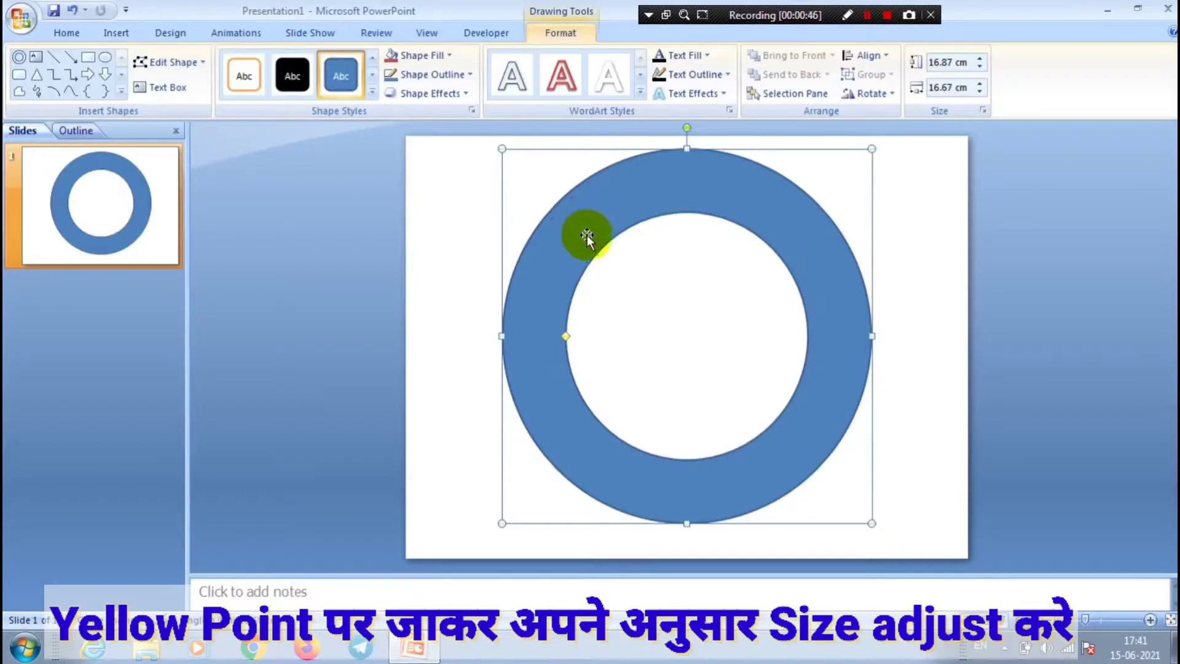
left_click(448, 57)
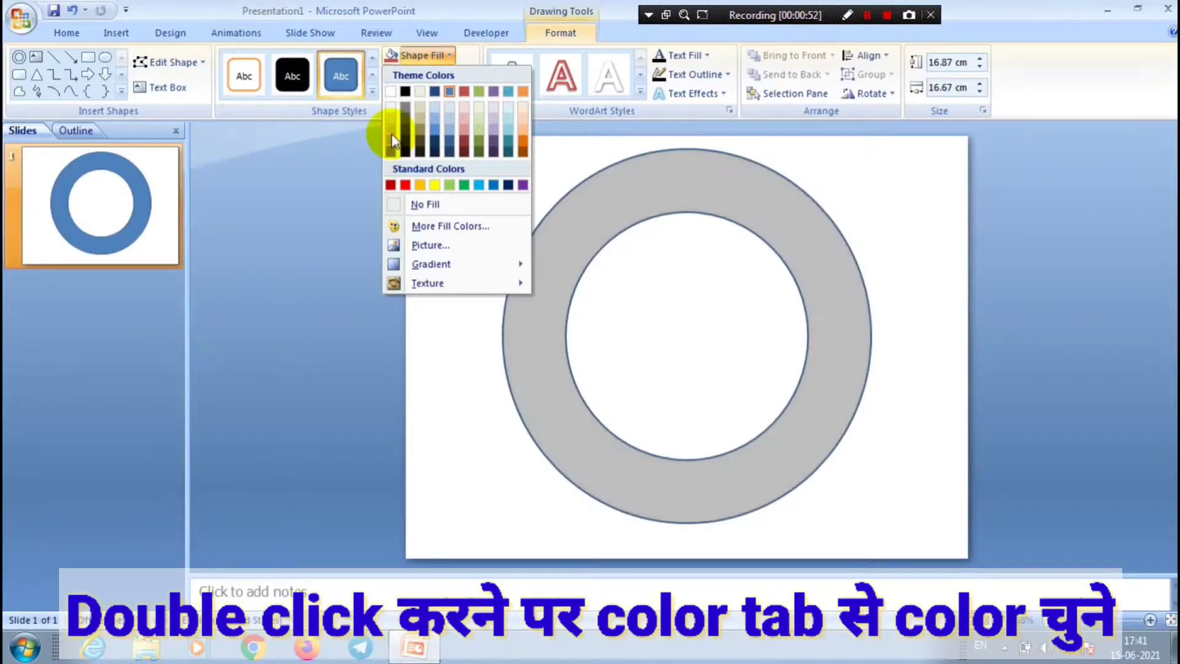
left_click(392, 136)
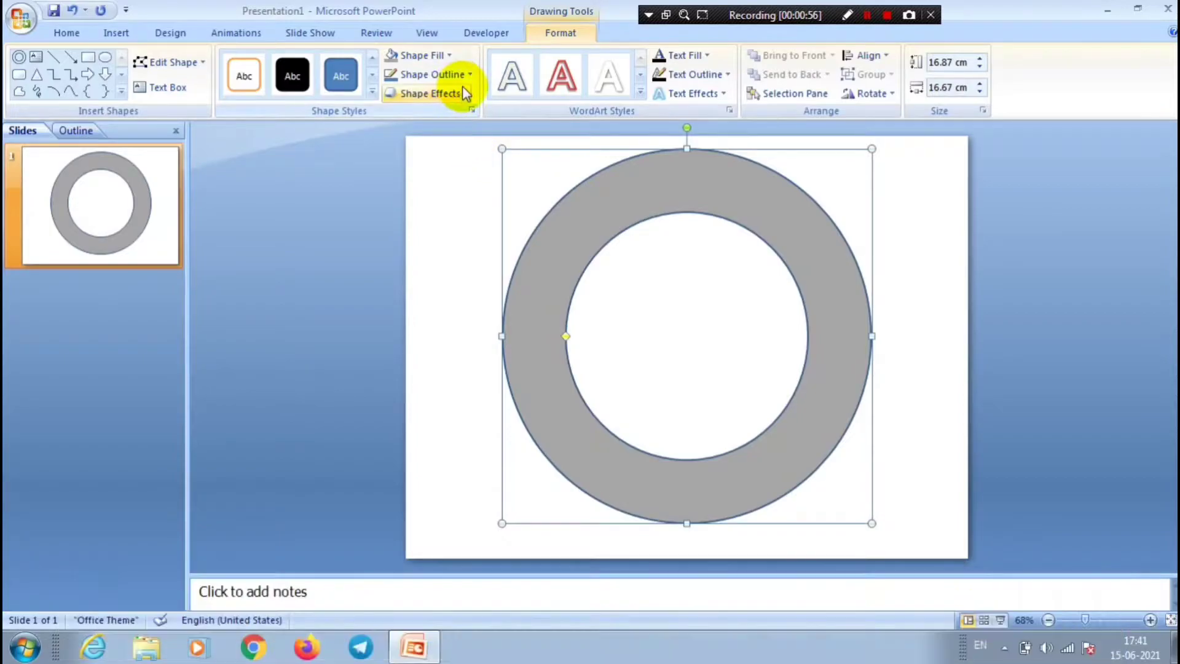
left_click(471, 72)
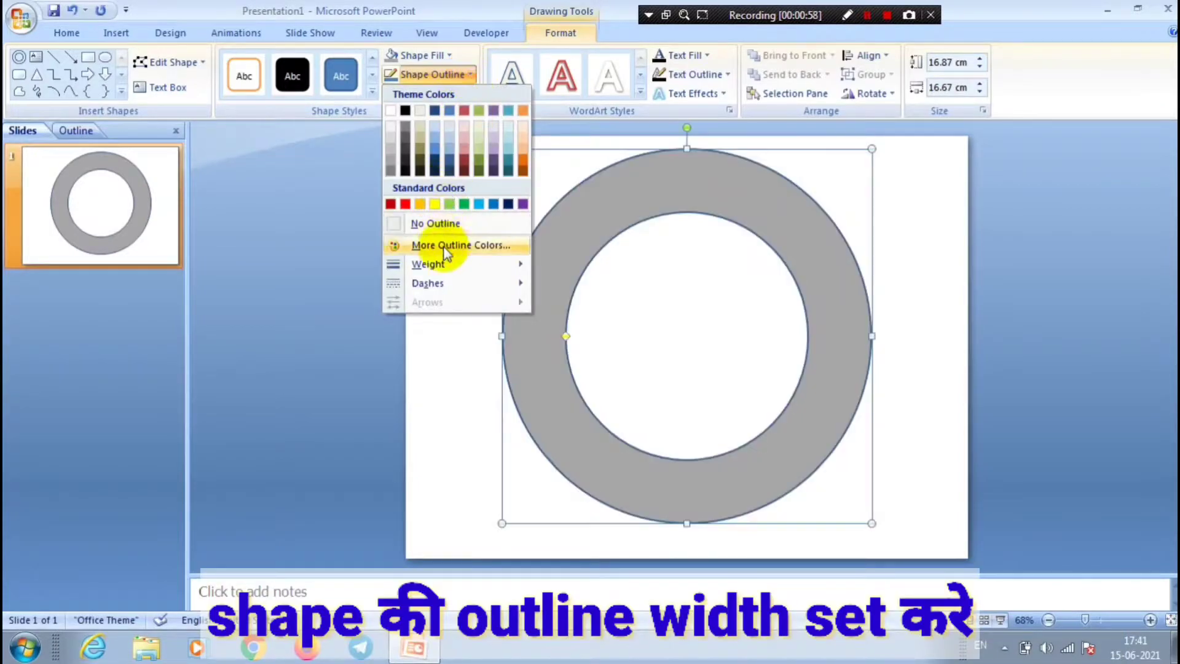
mouse_move(452, 271)
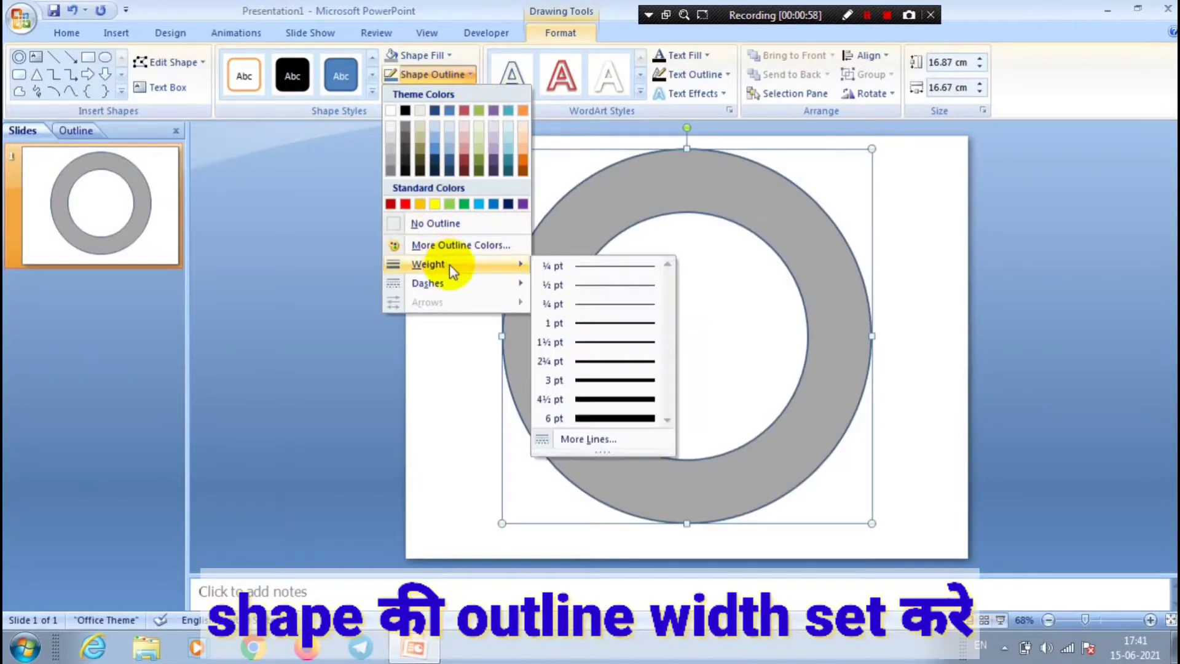
left_click(612, 401)
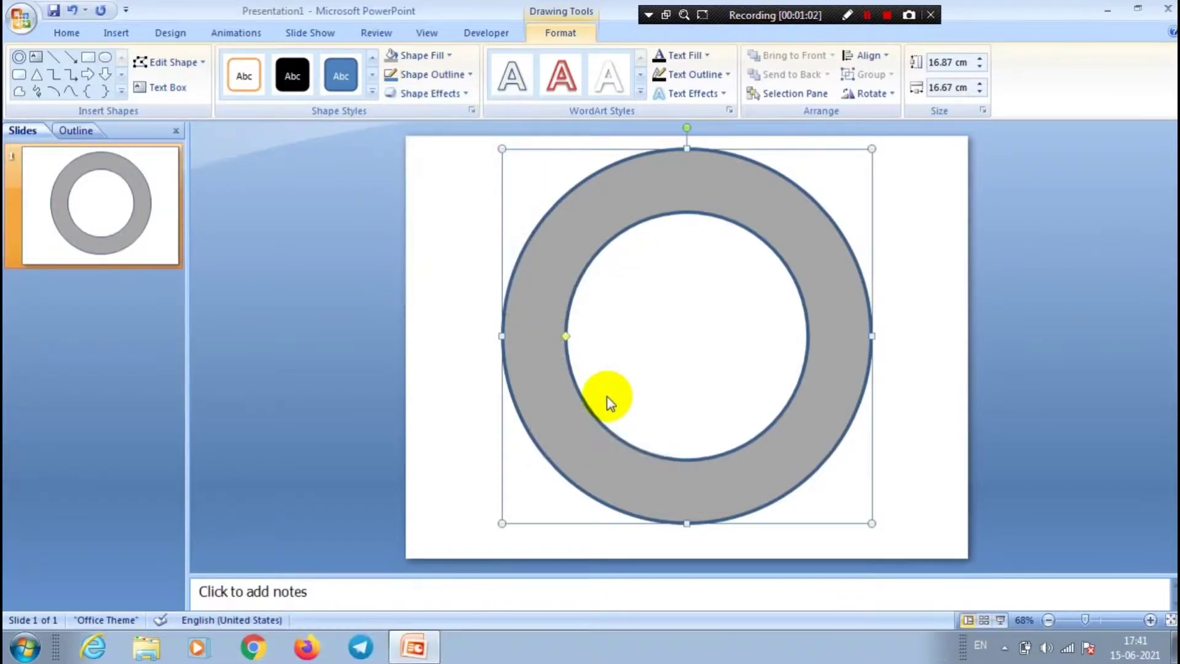
- Apply the second bevel preset of the third row to the grey donut as a shape effect
left_click(470, 94)
mouse_move(496, 240)
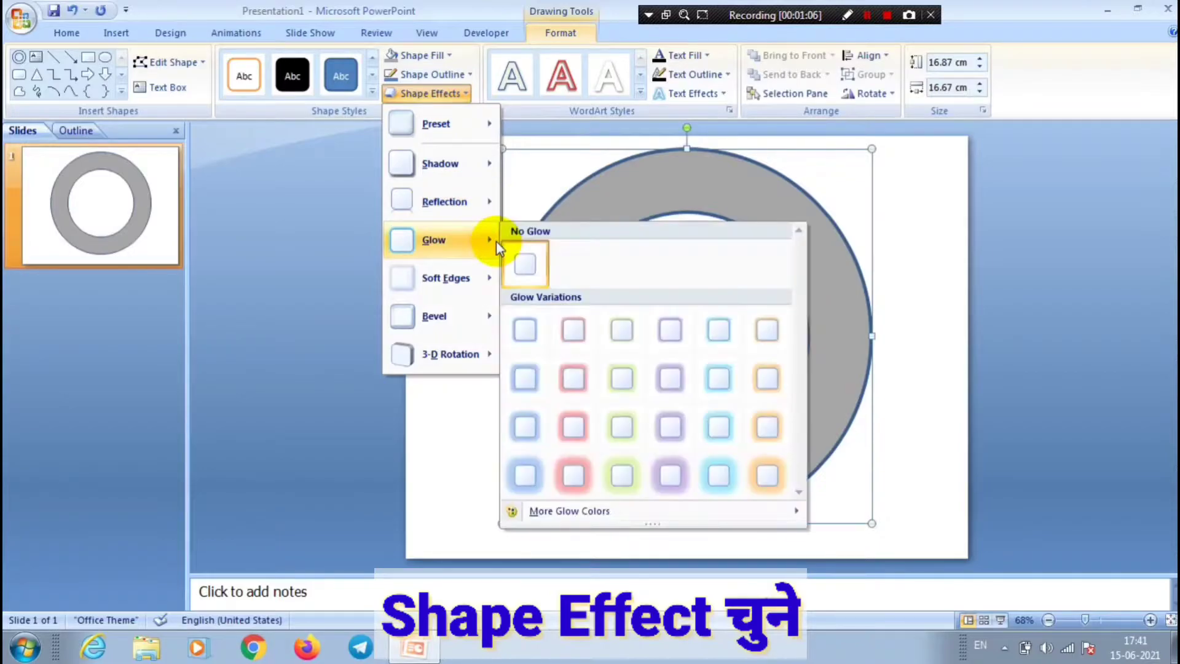
mouse_move(494, 307)
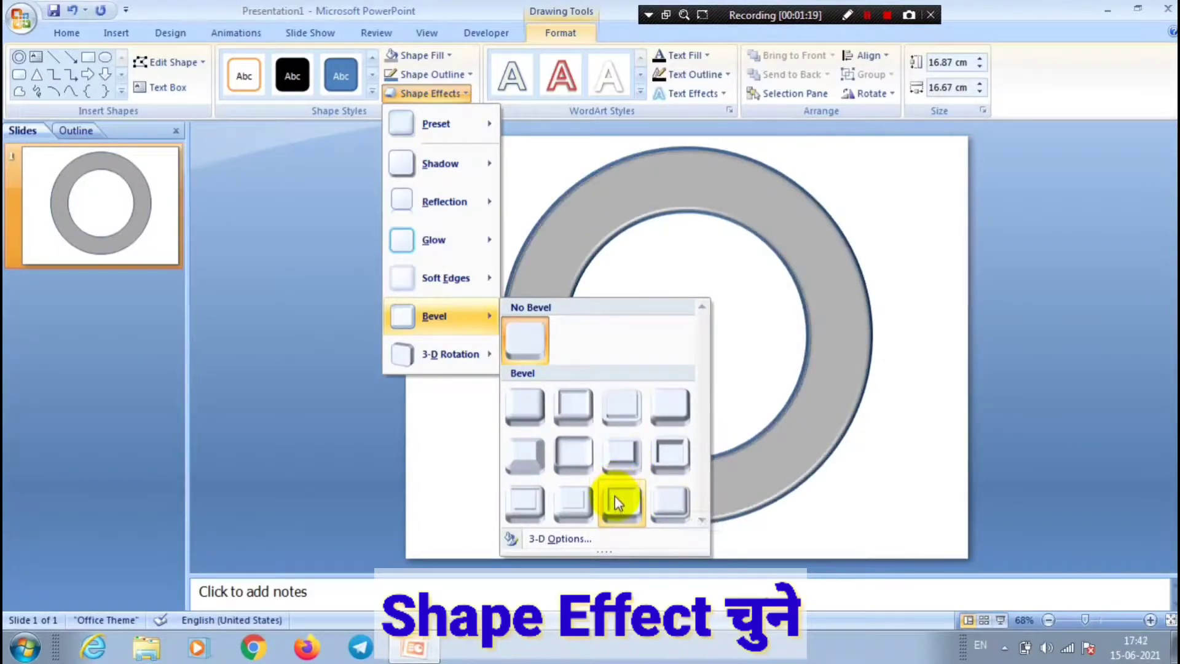
left_click(584, 495)
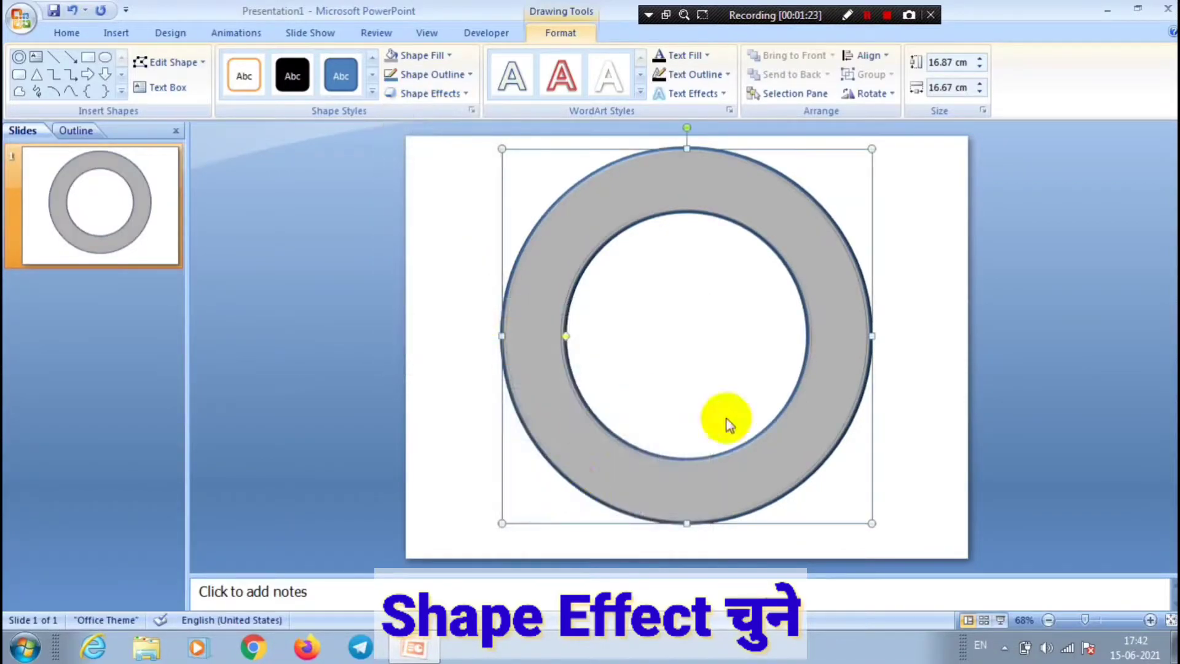
left_click(927, 397)
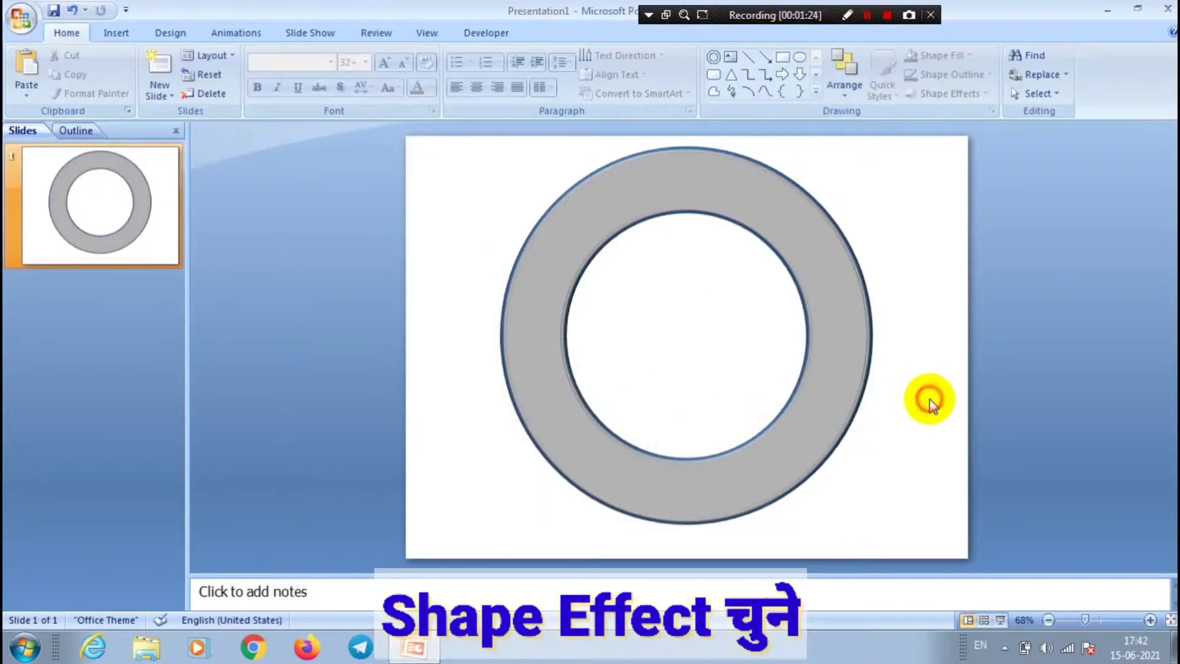
- Insert a WordArt text with a black gradient style on the slide, reading "DIGITECH COMPUTER"
double_click(838, 328)
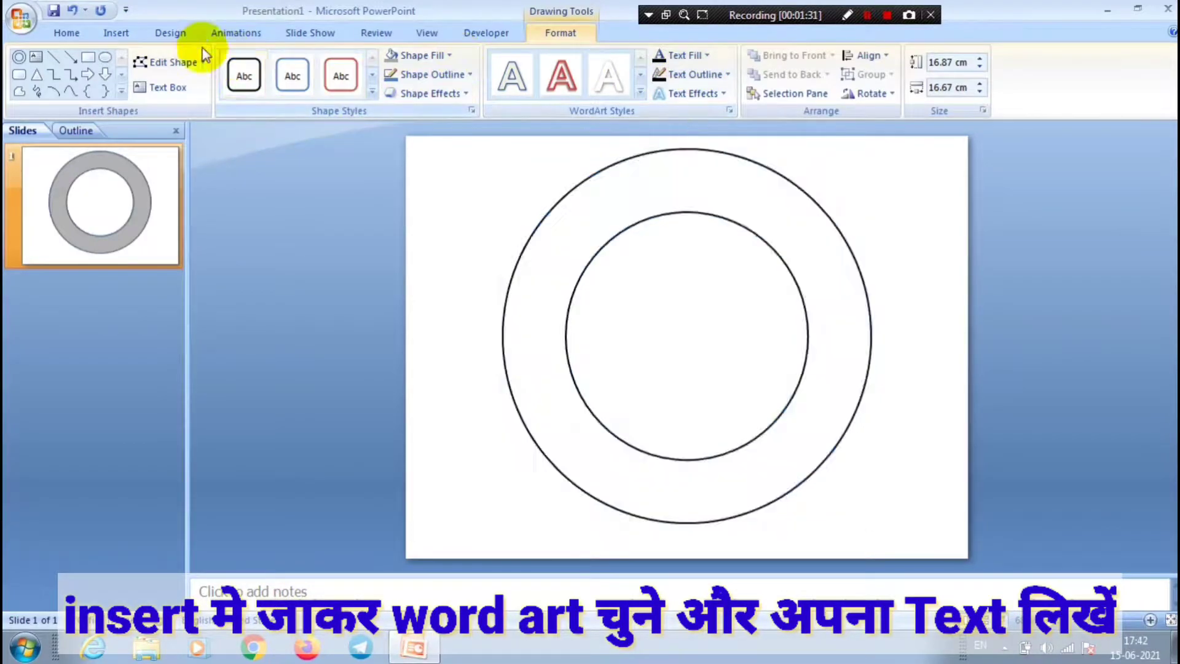
left_click(116, 33)
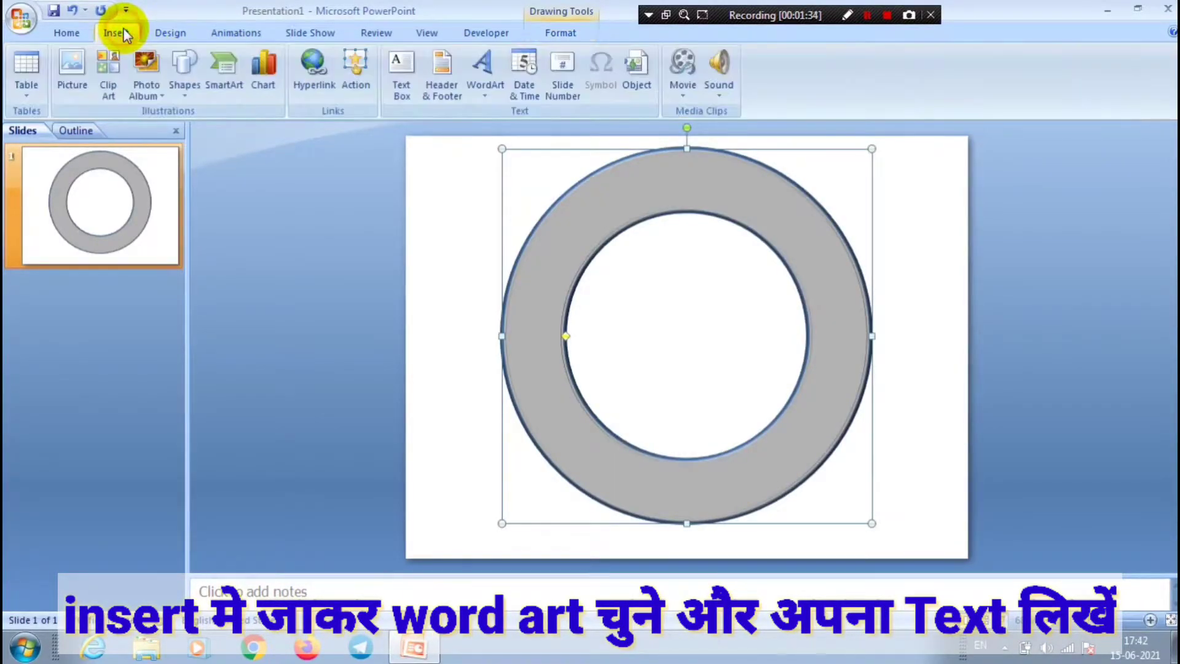
left_click(484, 90)
left_click(592, 276)
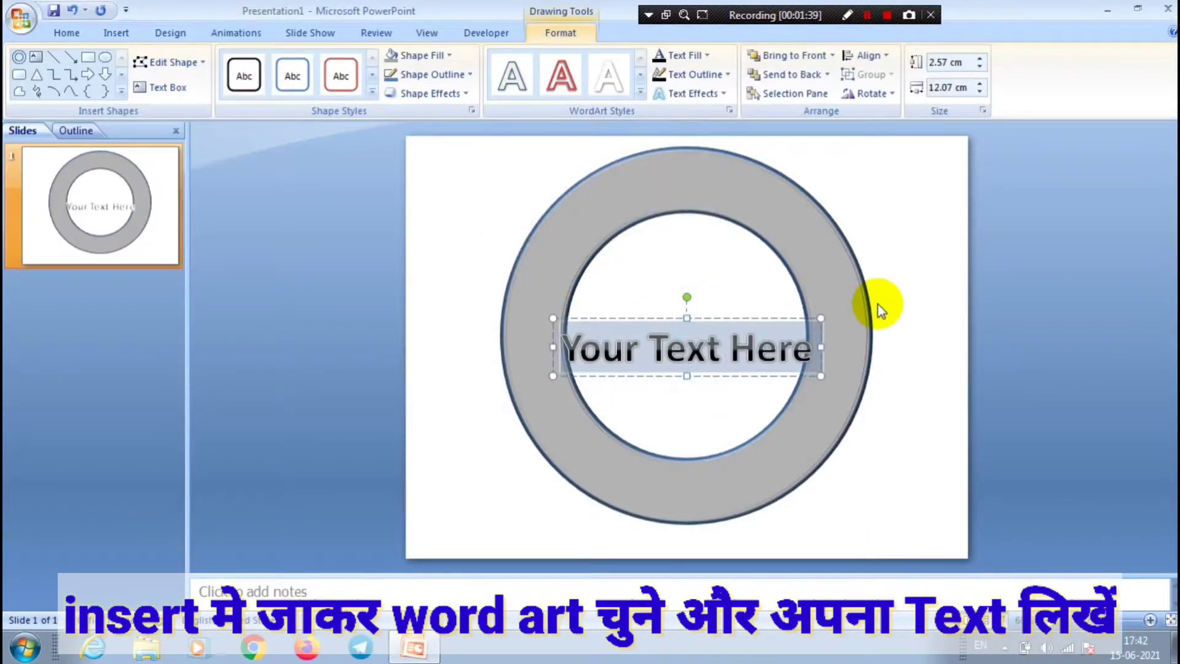
type("D")
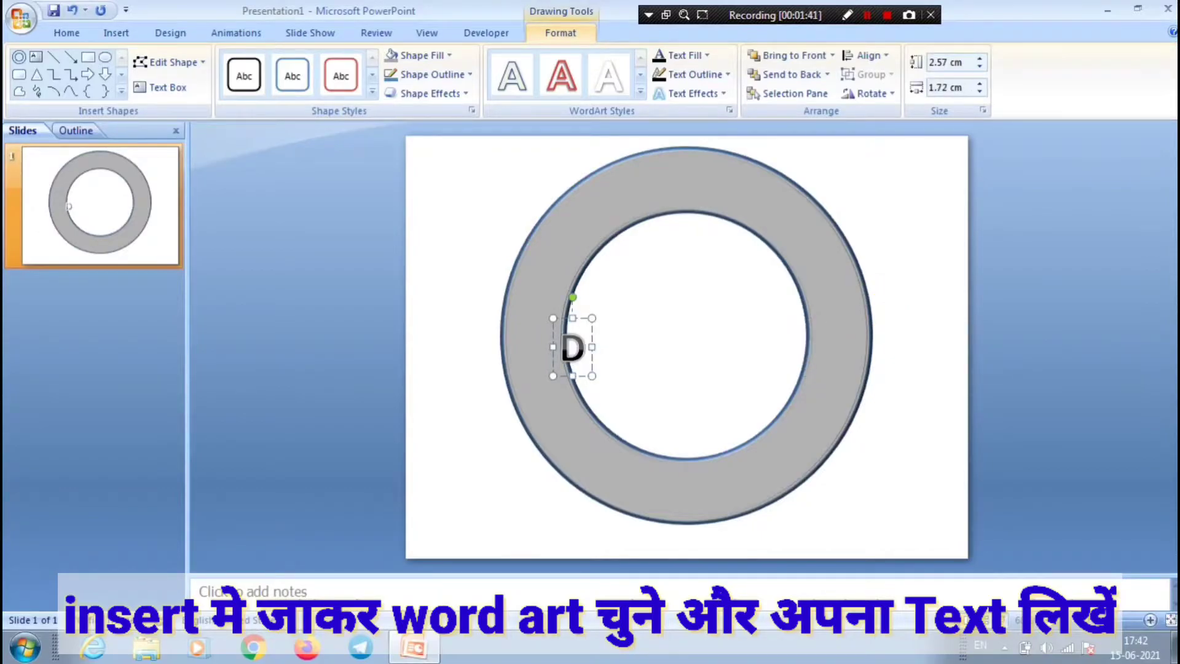
type("IGITECH")
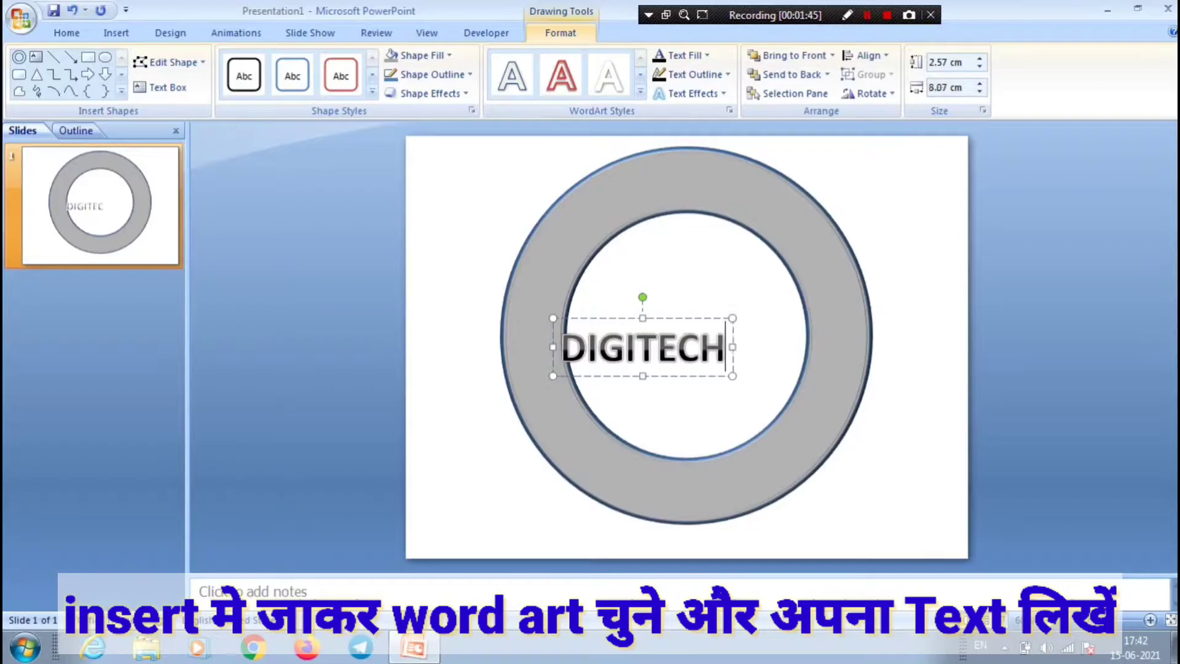
type(" COMPUTER")
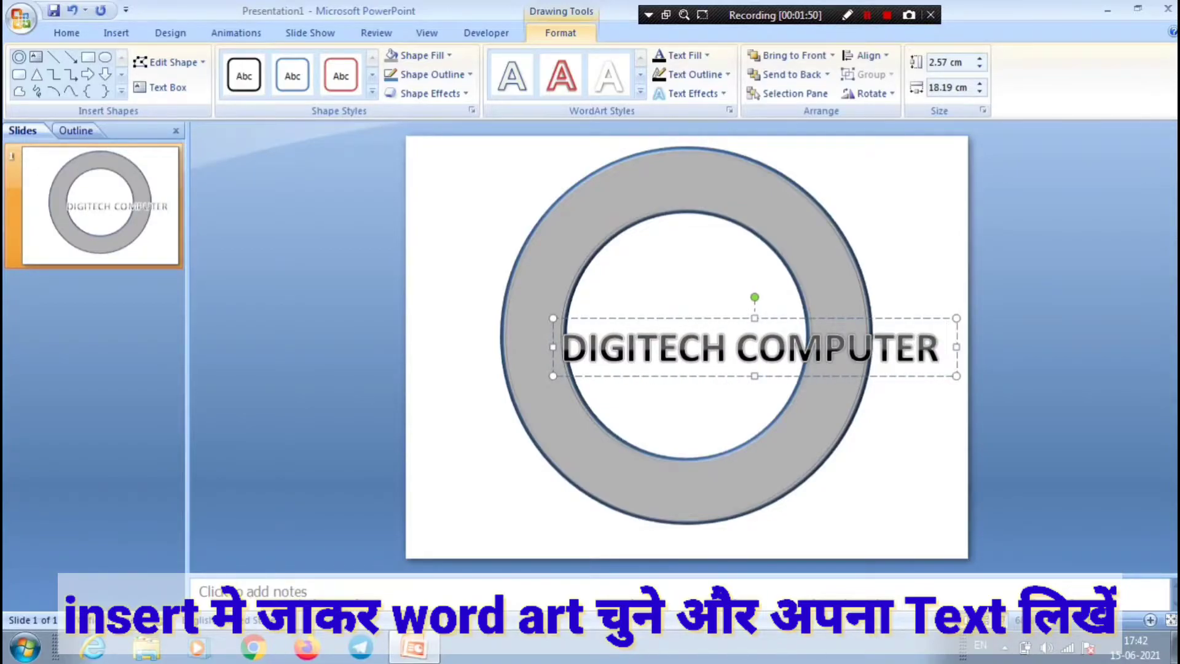
left_click(878, 306)
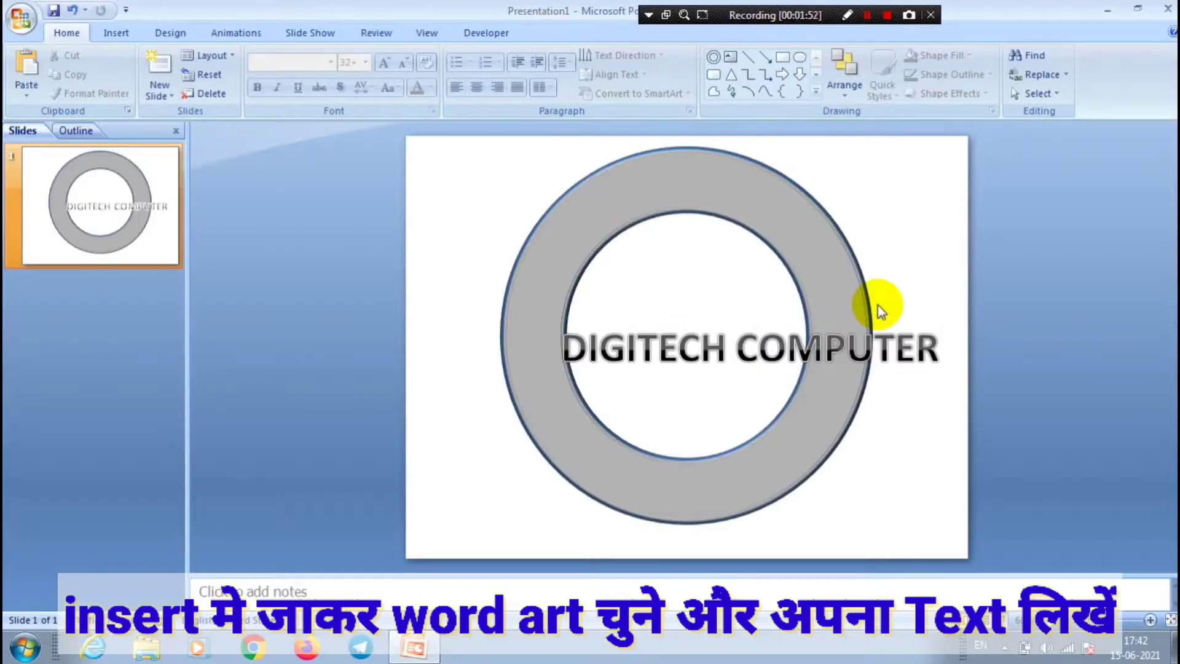
- Append "SOCIETY" to the WordArt text and move the text over the upper part of the ring
left_click(885, 352)
left_click(947, 359)
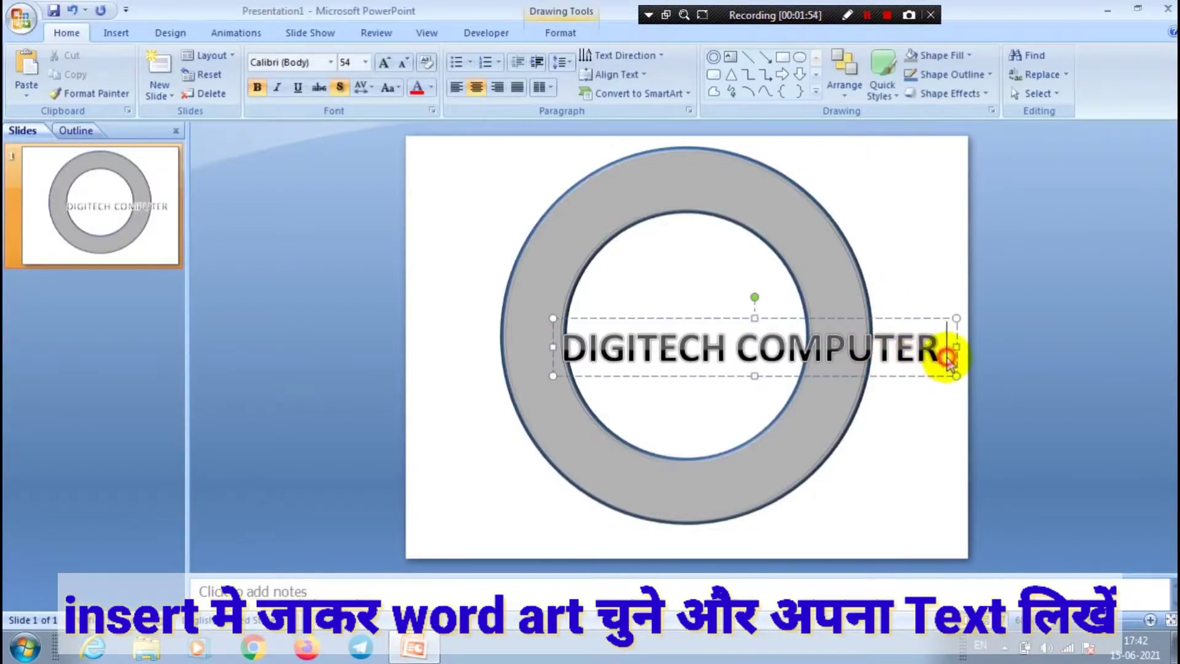
type("SOCIETY")
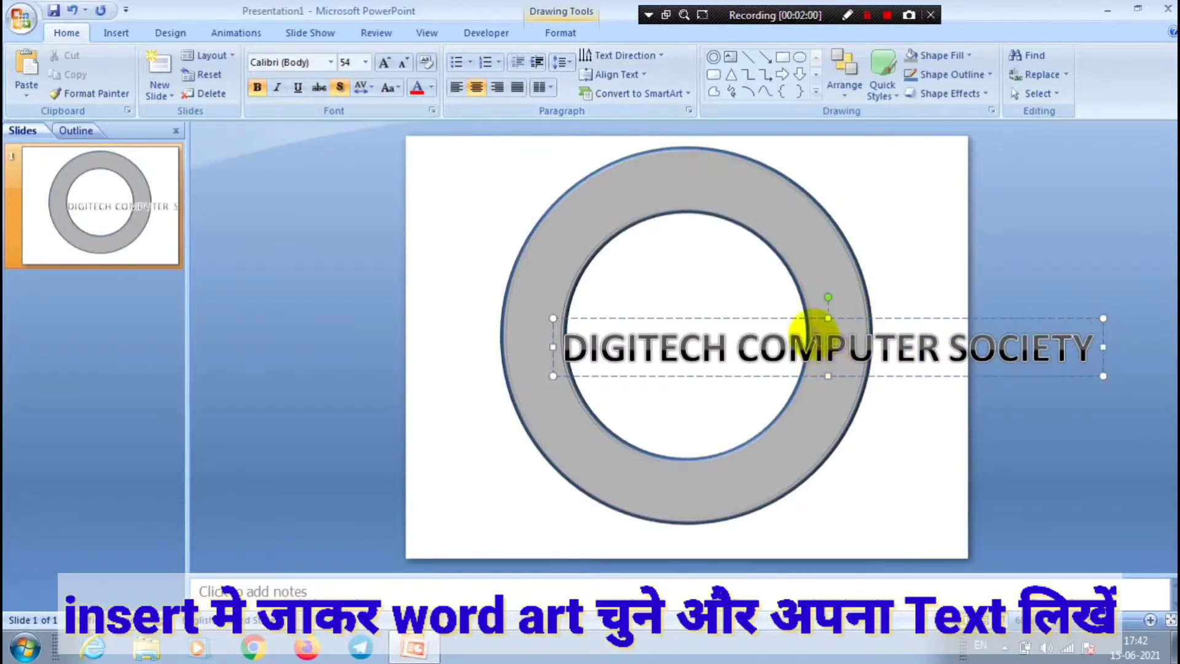
left_click_drag(798, 318, 657, 188)
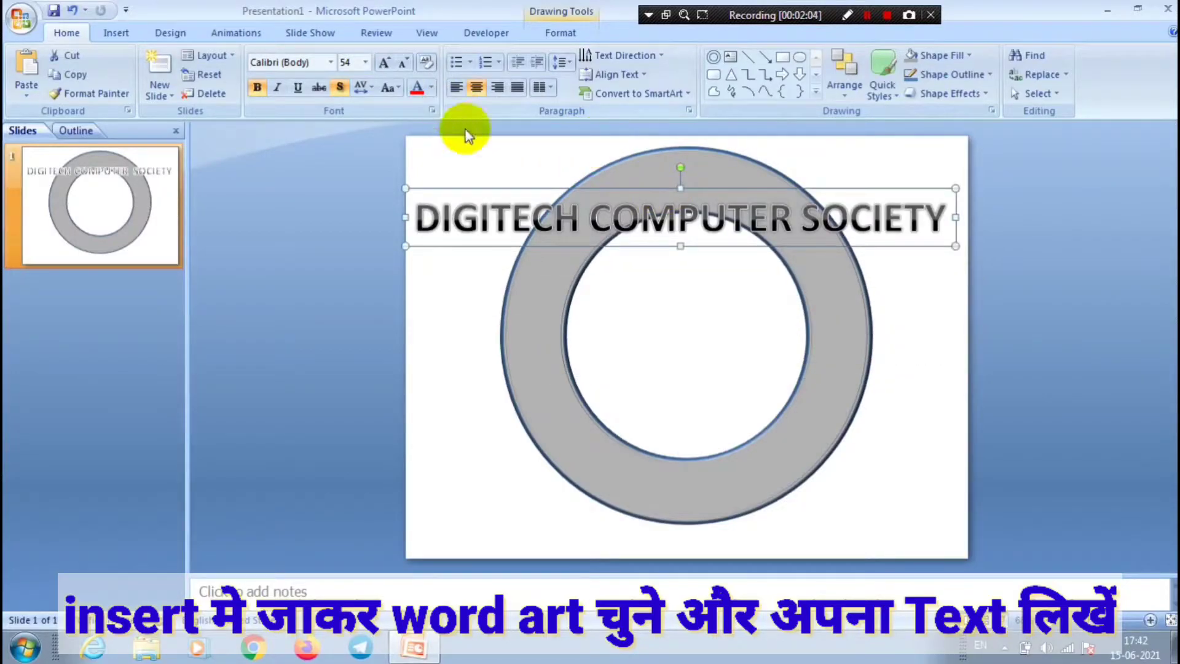
- Bend the WordArt text into an upward arch with the first Follow Path transform
double_click(567, 190)
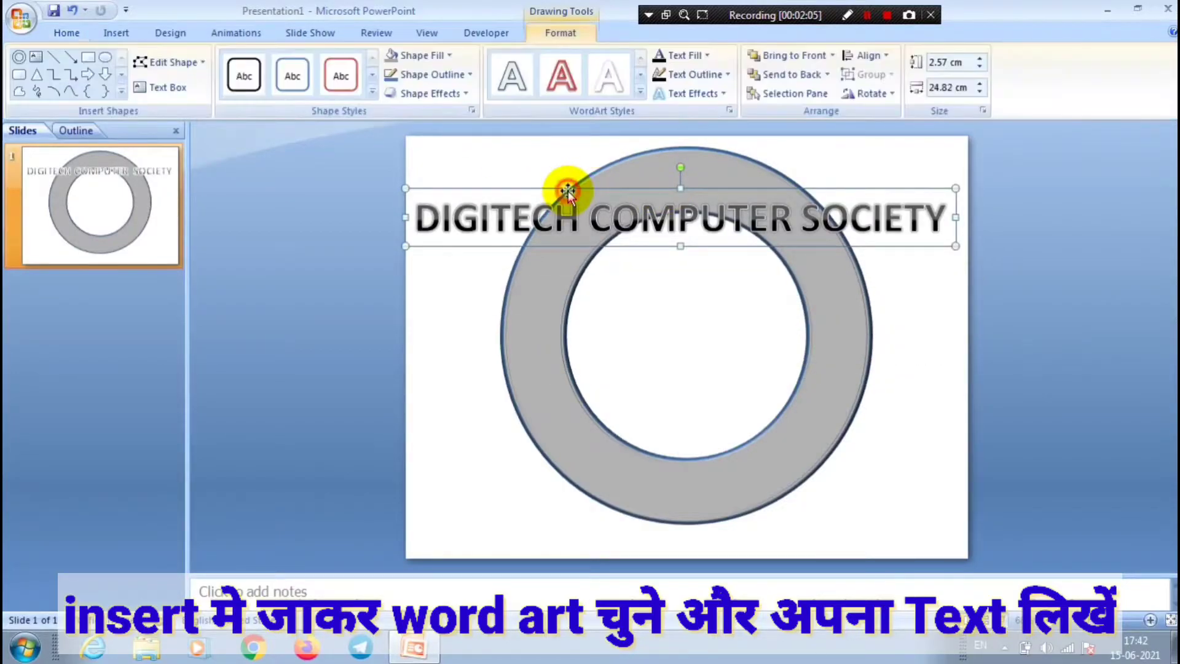
left_click(465, 93)
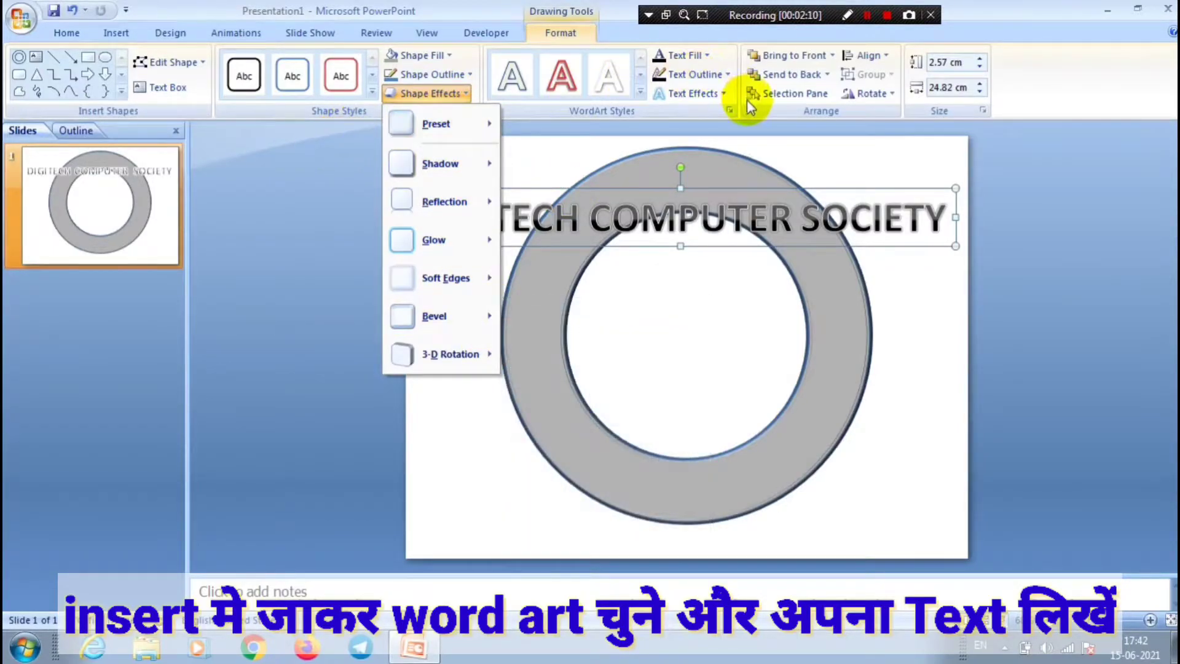
left_click(724, 93)
mouse_move(758, 308)
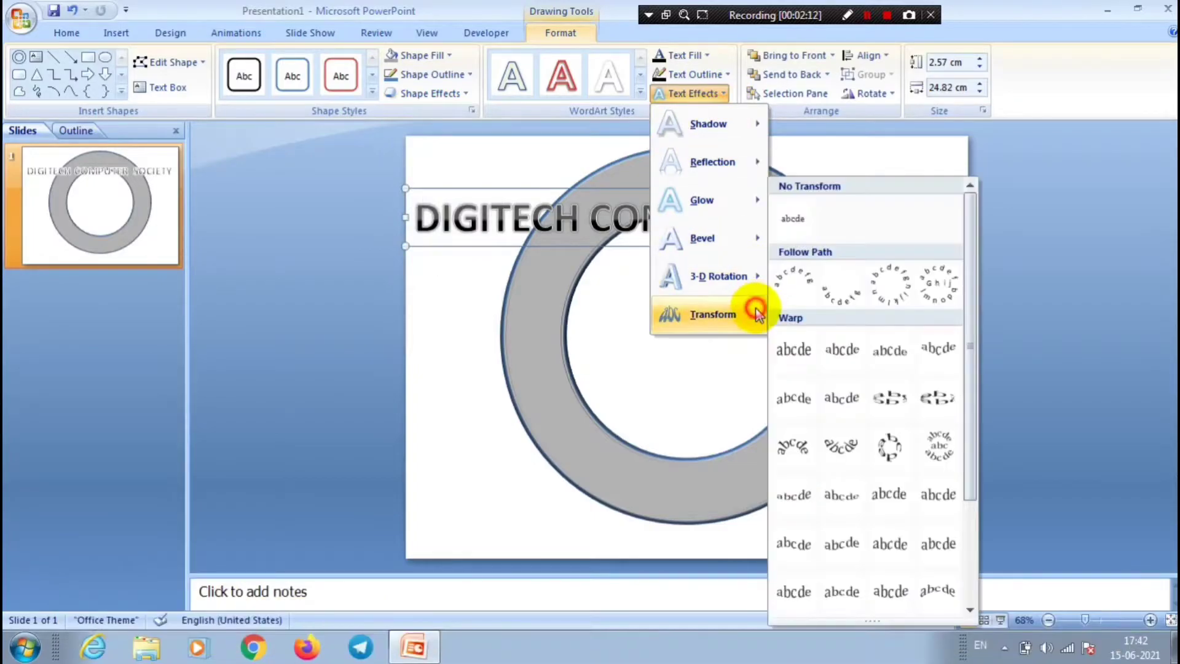
left_click(788, 292)
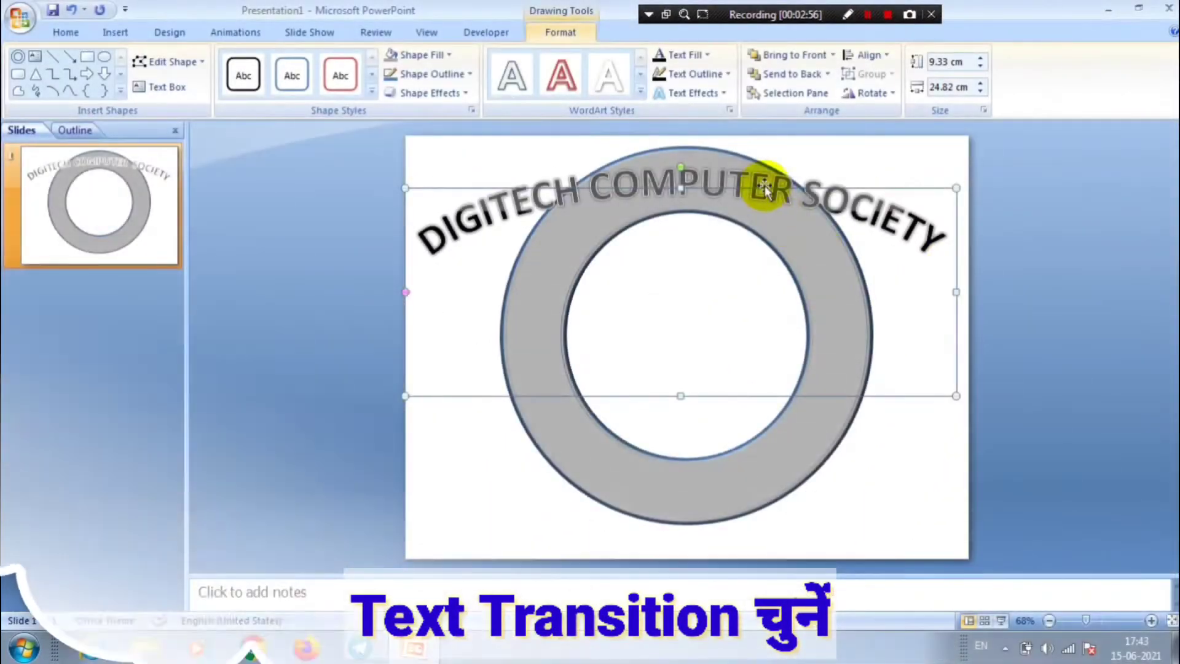
- Resize the arched text's frame to about 13.1 cm high by 14.29 cm wide so the text follows the ring
left_click_drag(680, 186, 682, 177)
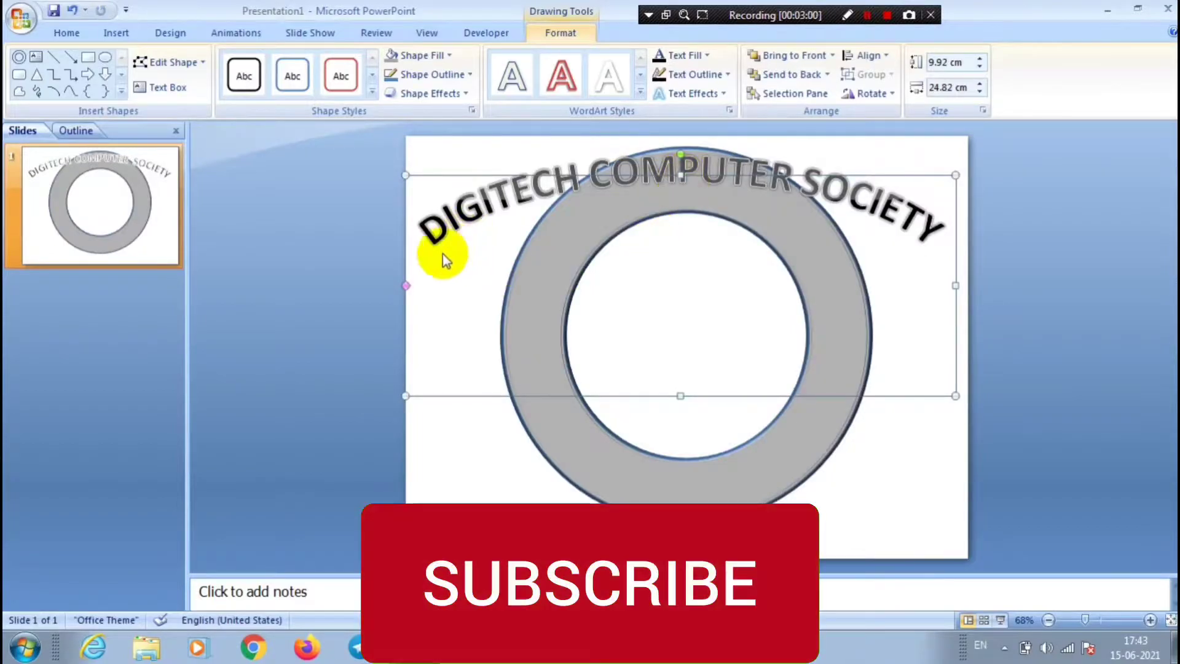
left_click_drag(408, 400, 452, 448)
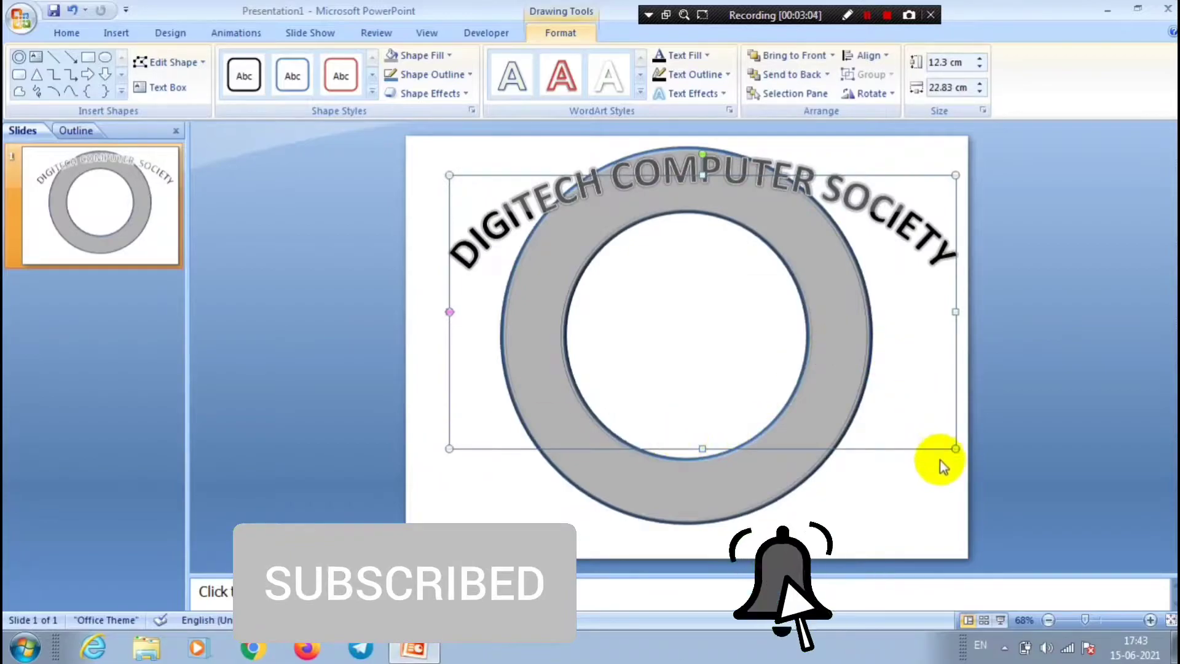
left_click_drag(954, 446, 845, 488)
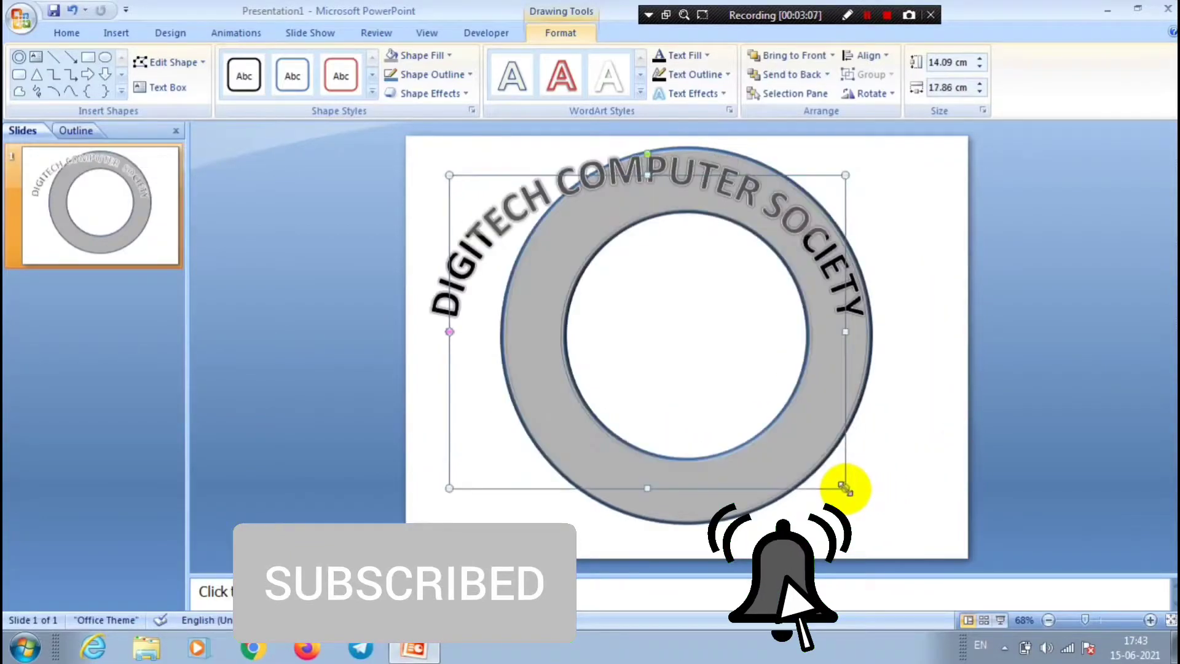
left_click_drag(449, 488, 528, 467)
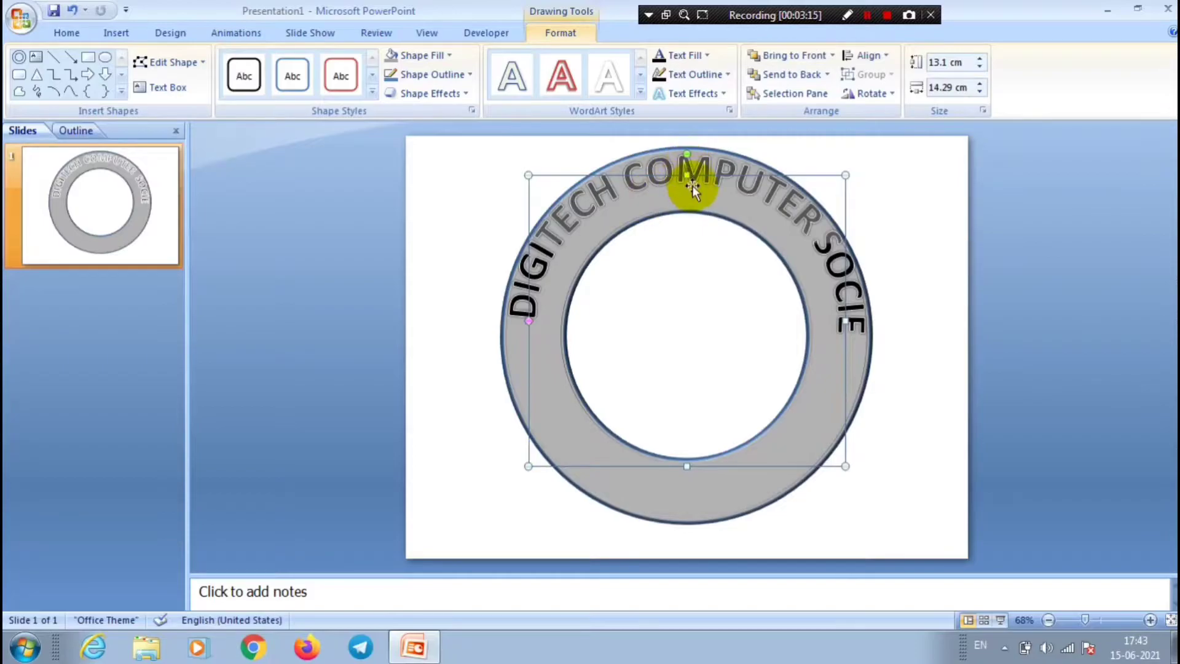
key("ctrl+z")
key("ctrl+z")
left_click_drag(698, 213, 698, 204)
left_click(705, 172)
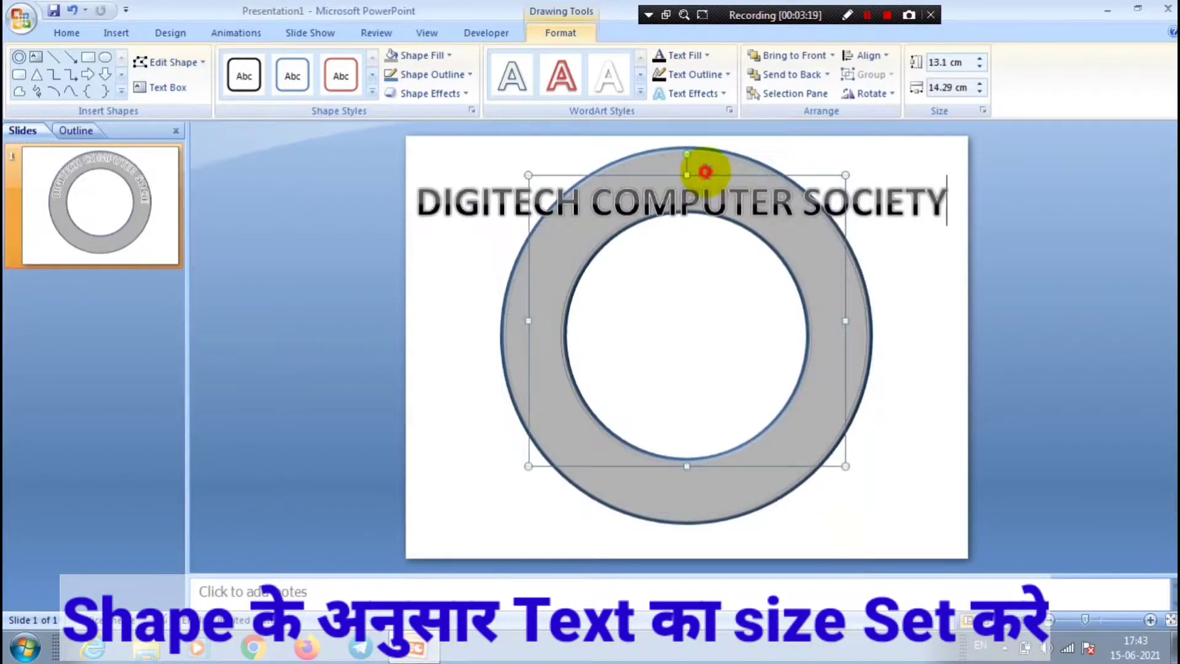
left_click(702, 175)
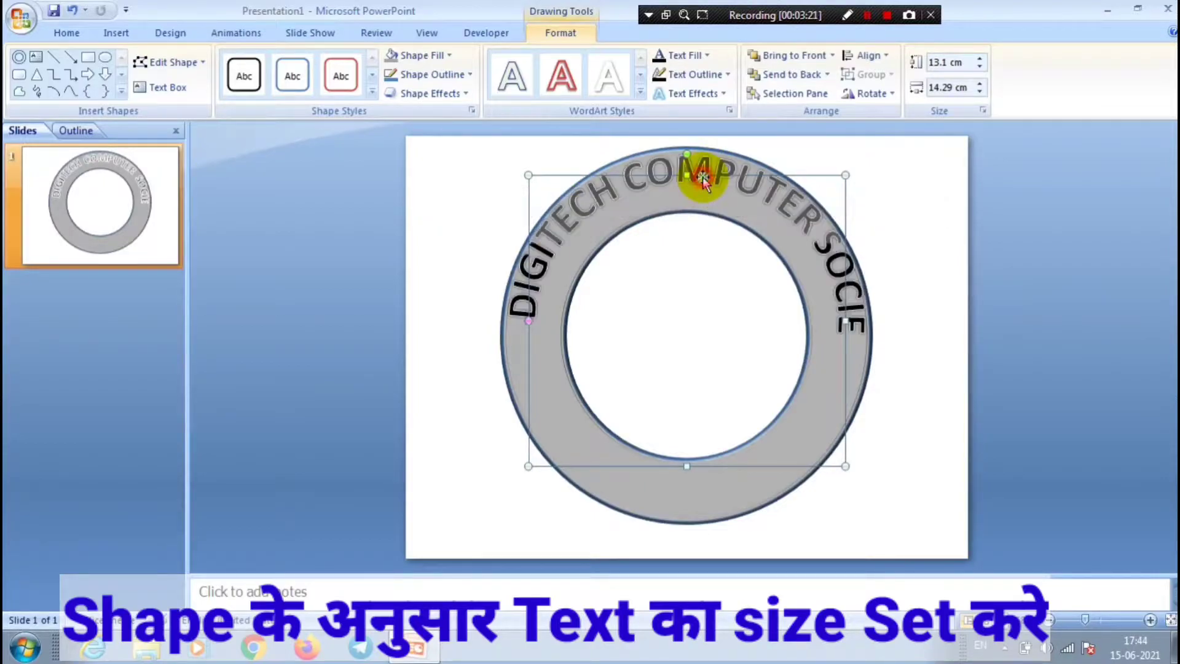
- Nudge the arched text down toward the middle of the ring band and widen its frame to about 14.49 cm
key("Down")
key("Down")
key("Down")
key("Down")
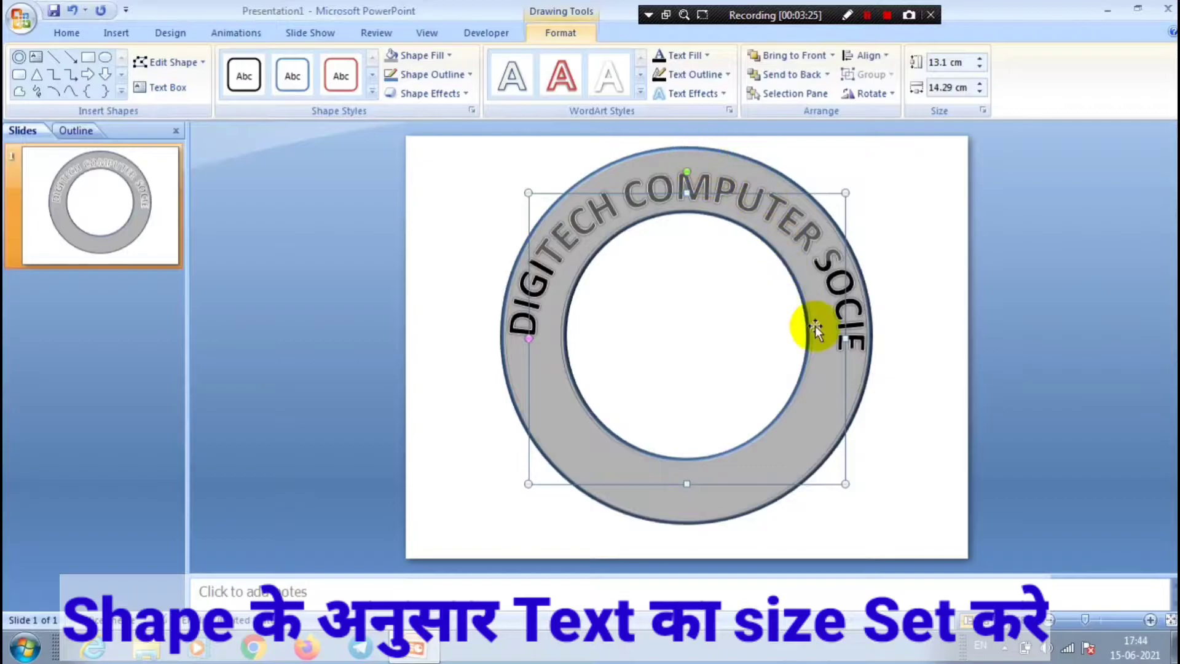
left_click_drag(845, 485, 837, 483)
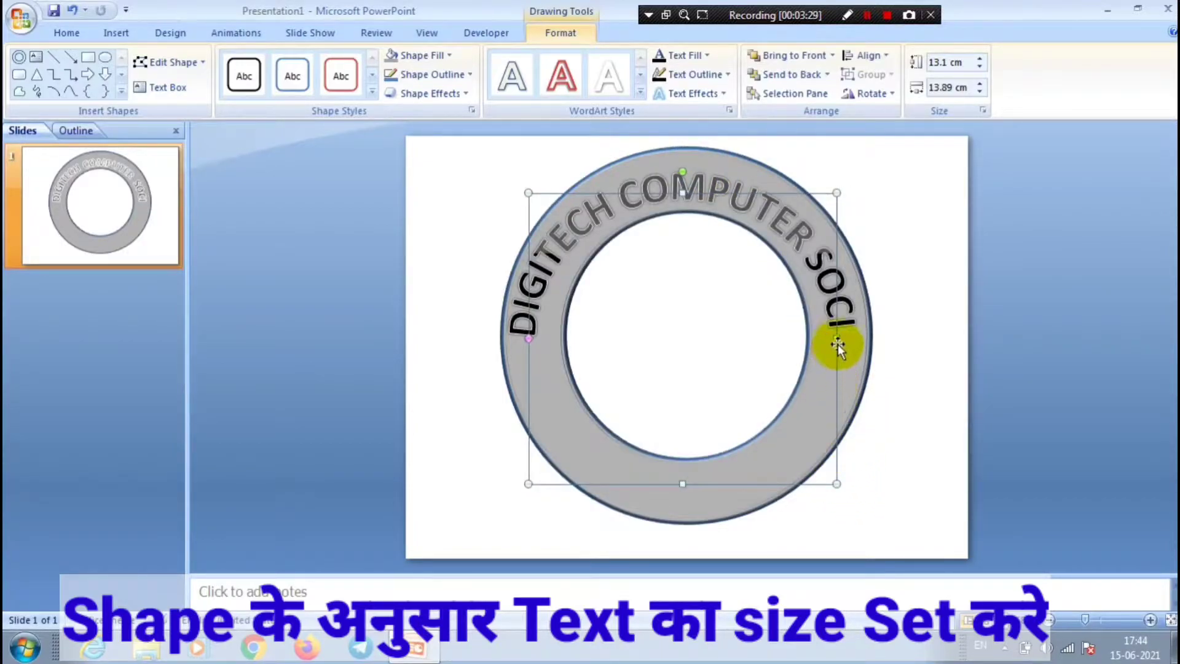
left_click_drag(838, 337, 849, 338)
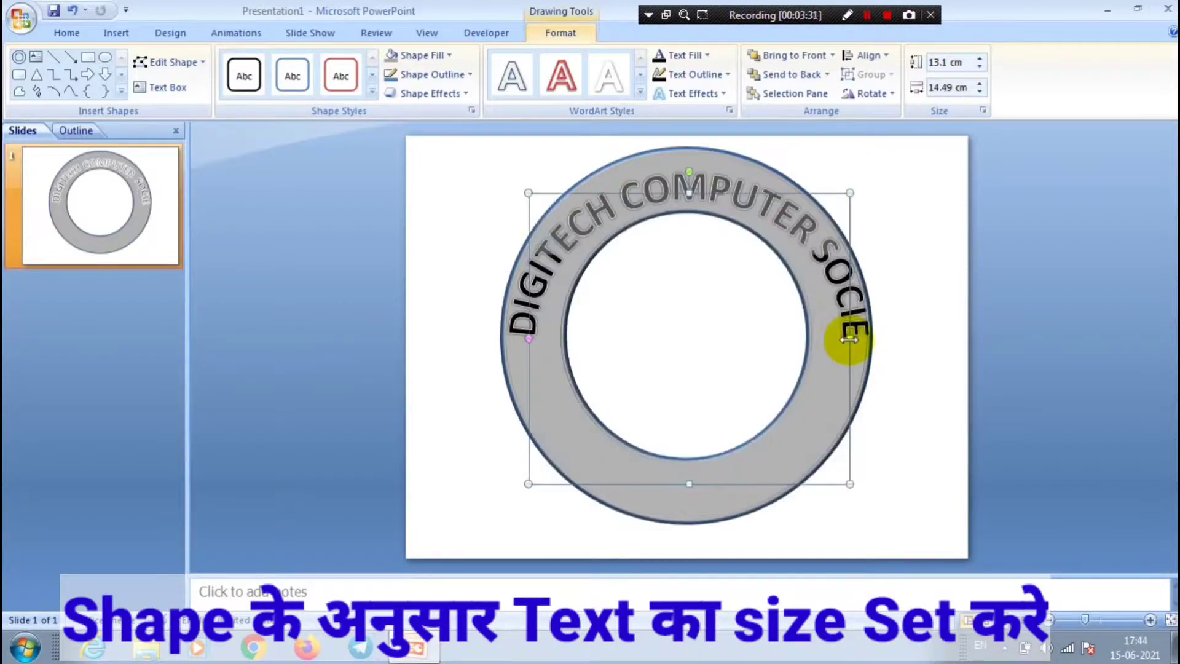
- Lower the start of the text's arc so all of "SOCIETY" fits, and shrink its frame to about 12.7 cm high by 13.69 cm wide
left_click(529, 339)
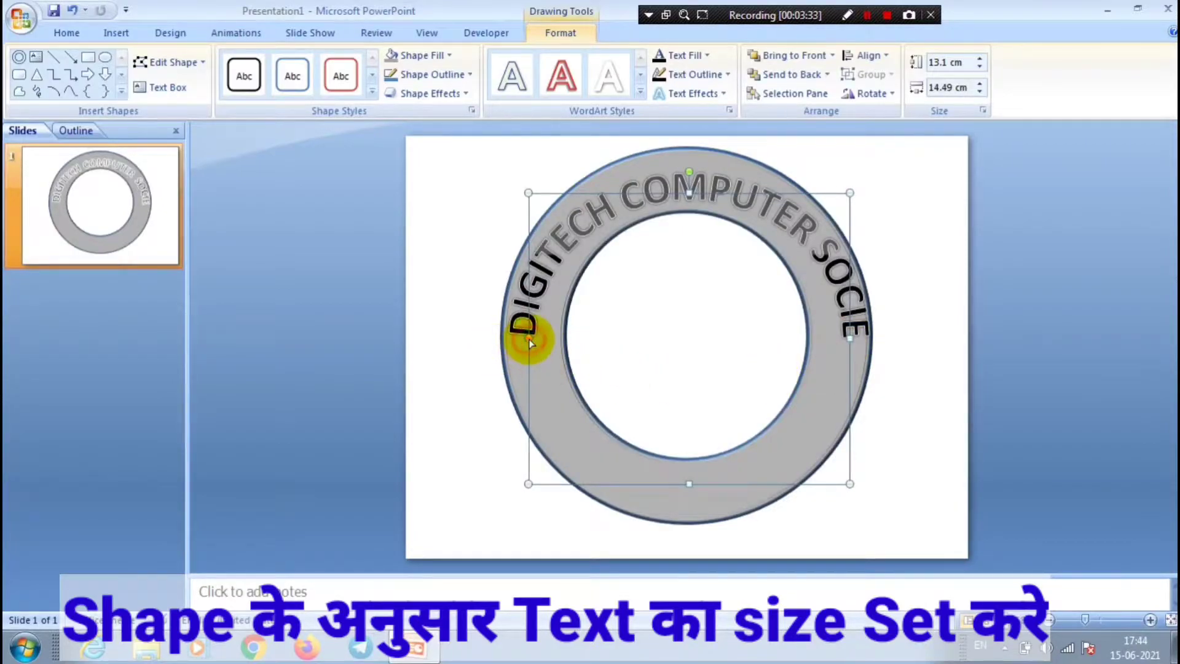
mouse_move(530, 336)
left_mouse_down()
mouse_move(515, 348)
mouse_move(530, 359)
left_mouse_up()
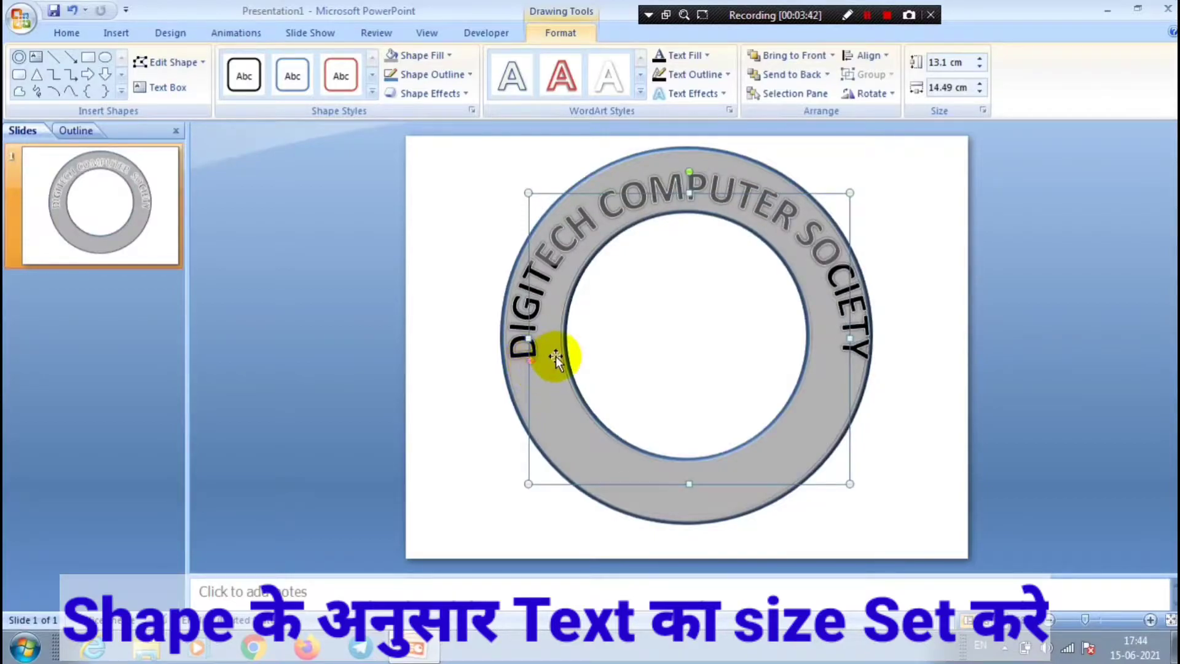
left_click_drag(526, 483, 533, 475)
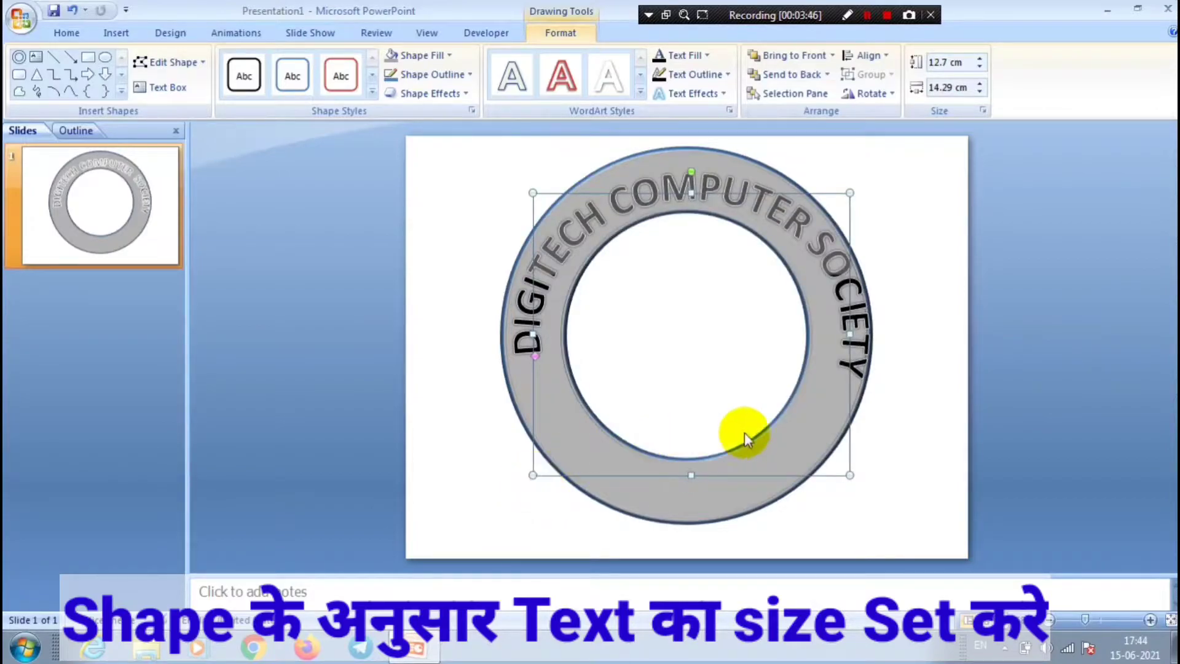
left_click_drag(850, 475, 837, 473)
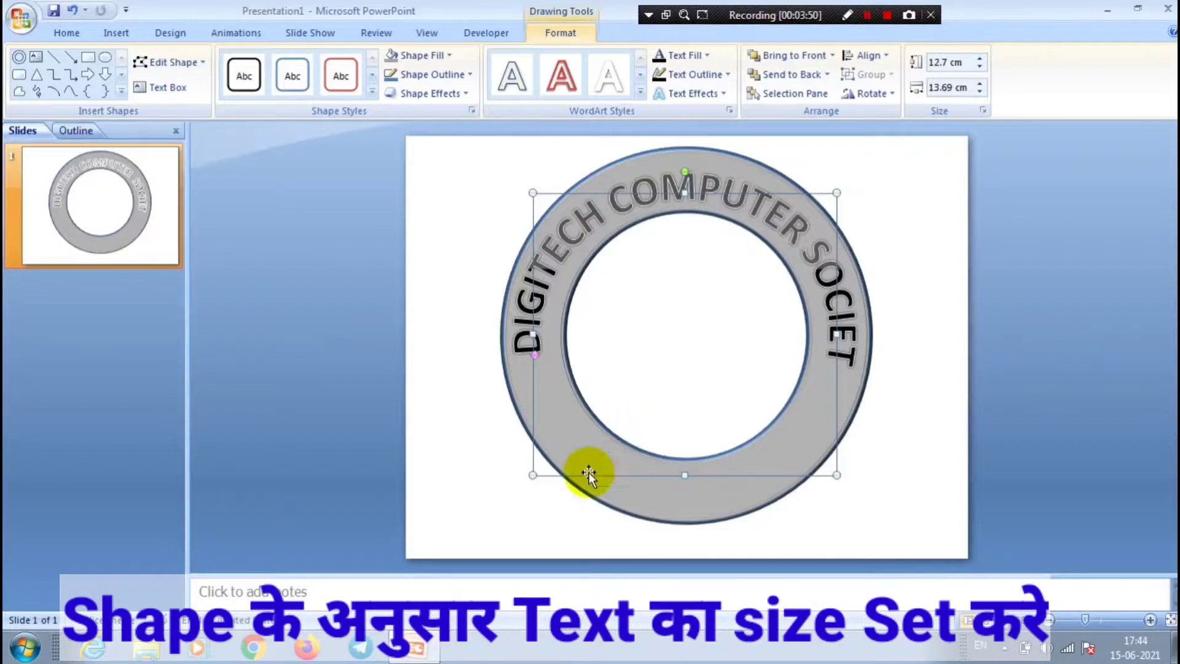
left_click(534, 355)
left_click_drag(534, 355, 534, 366)
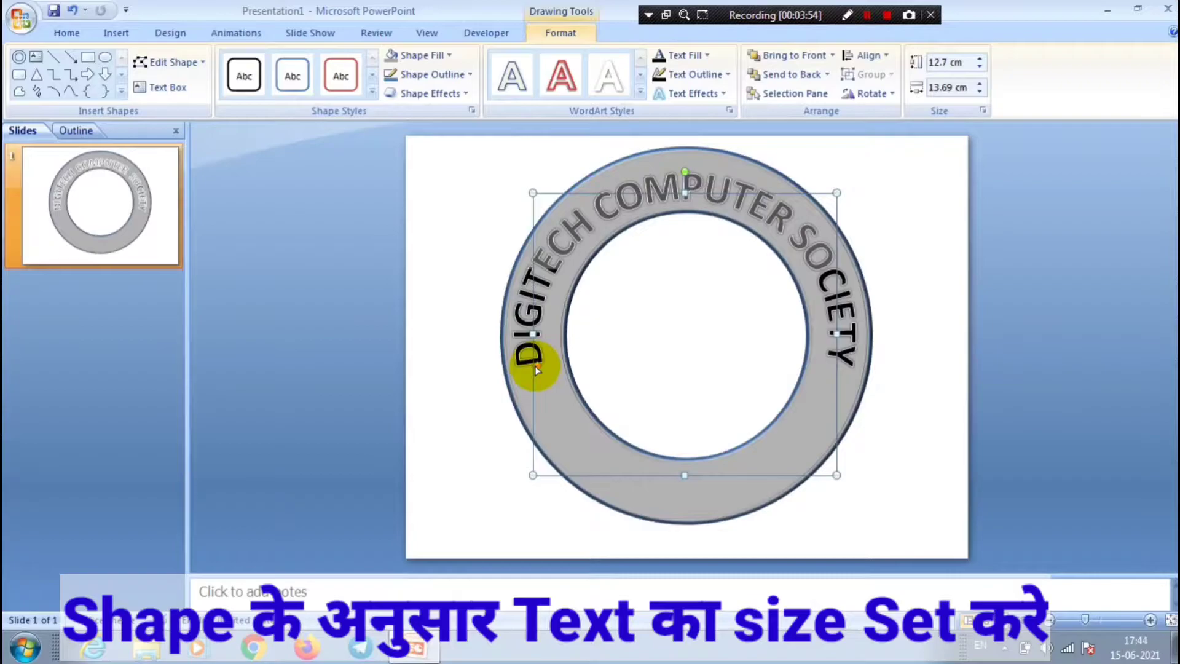
left_click(928, 356)
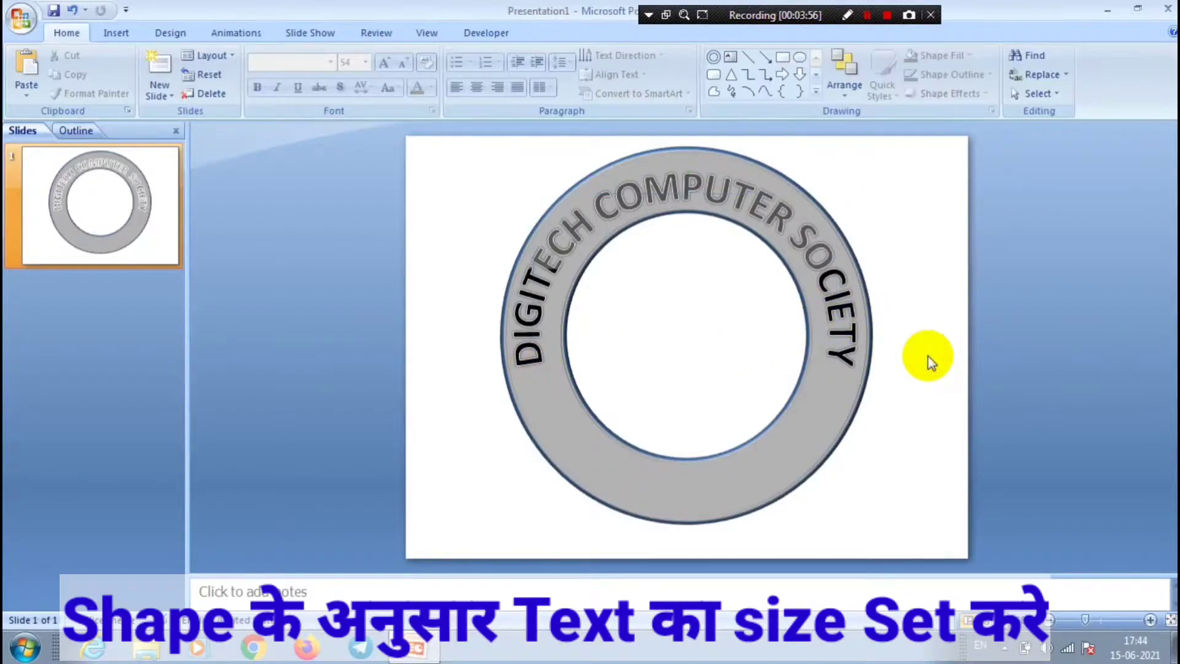
- Select the arched text on the ring and set its text fill to the darker orange theme colour
left_click(717, 190)
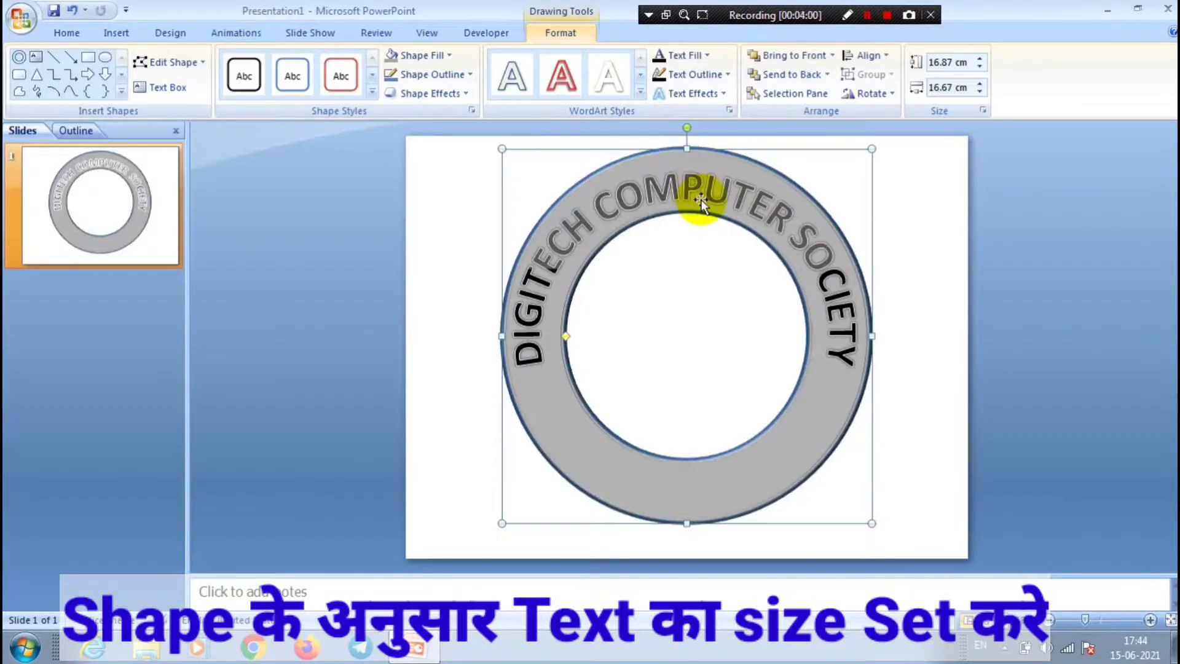
left_click(892, 258)
left_click(704, 185)
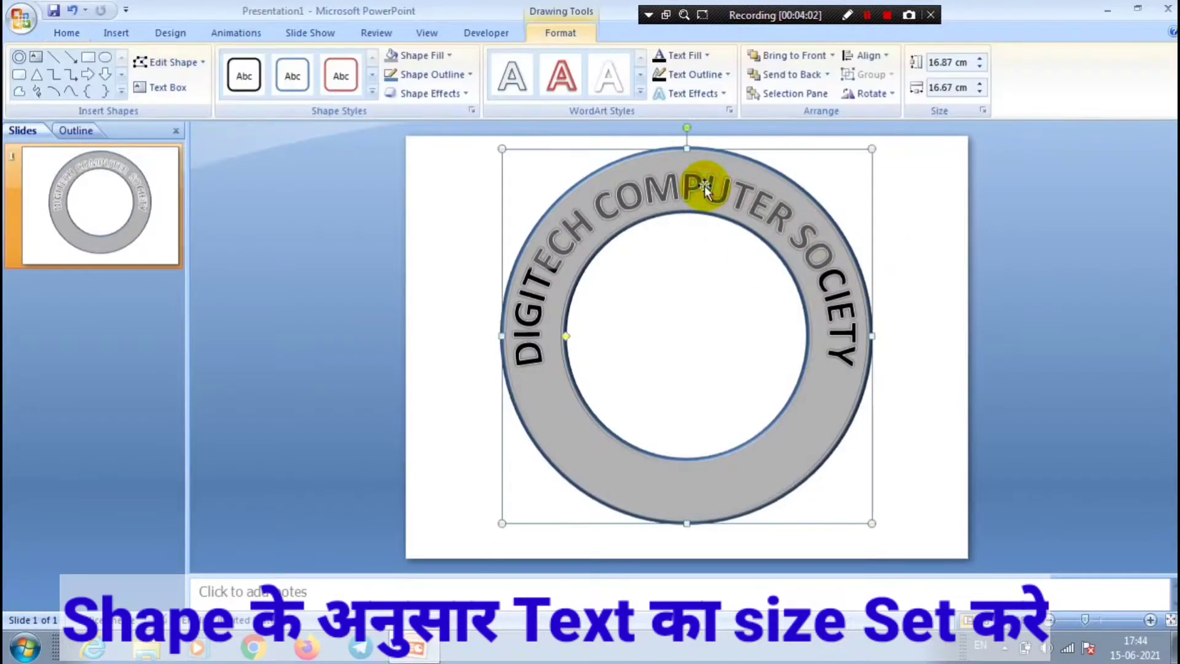
left_click(635, 203)
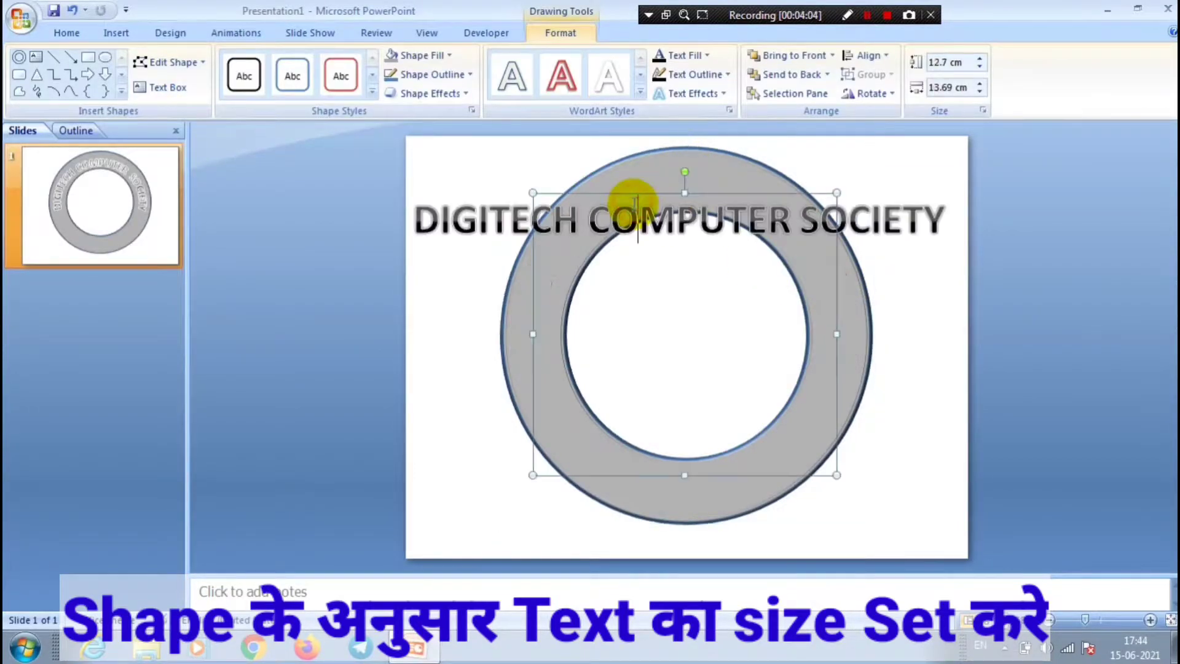
left_click(640, 194)
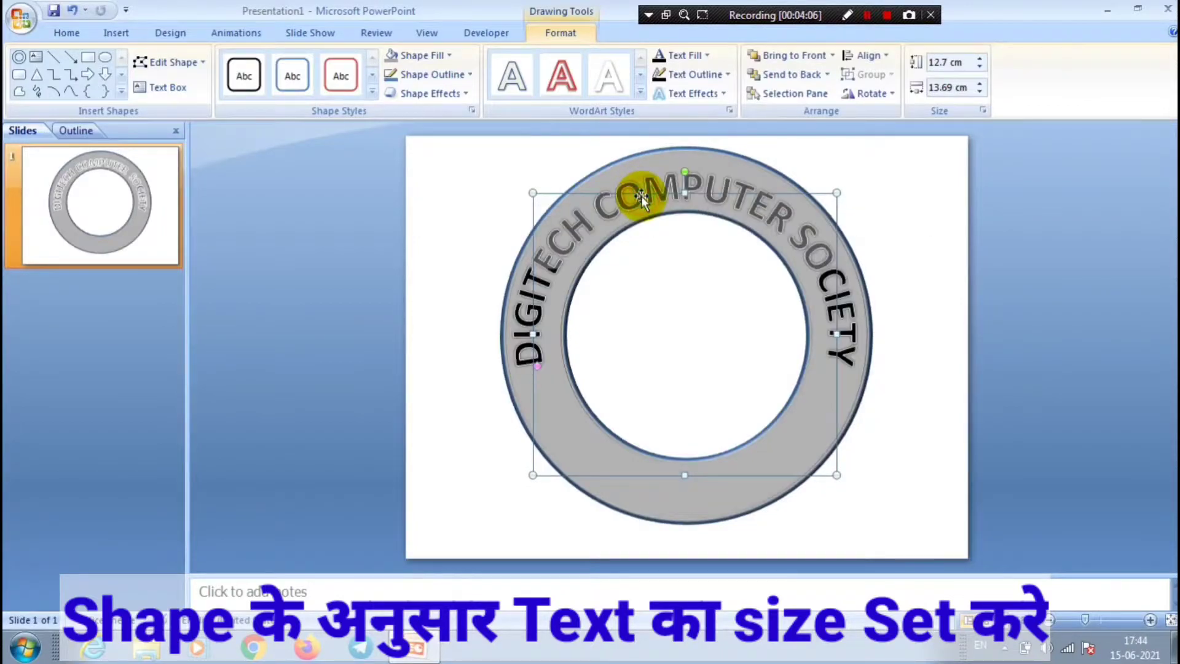
left_click(725, 93)
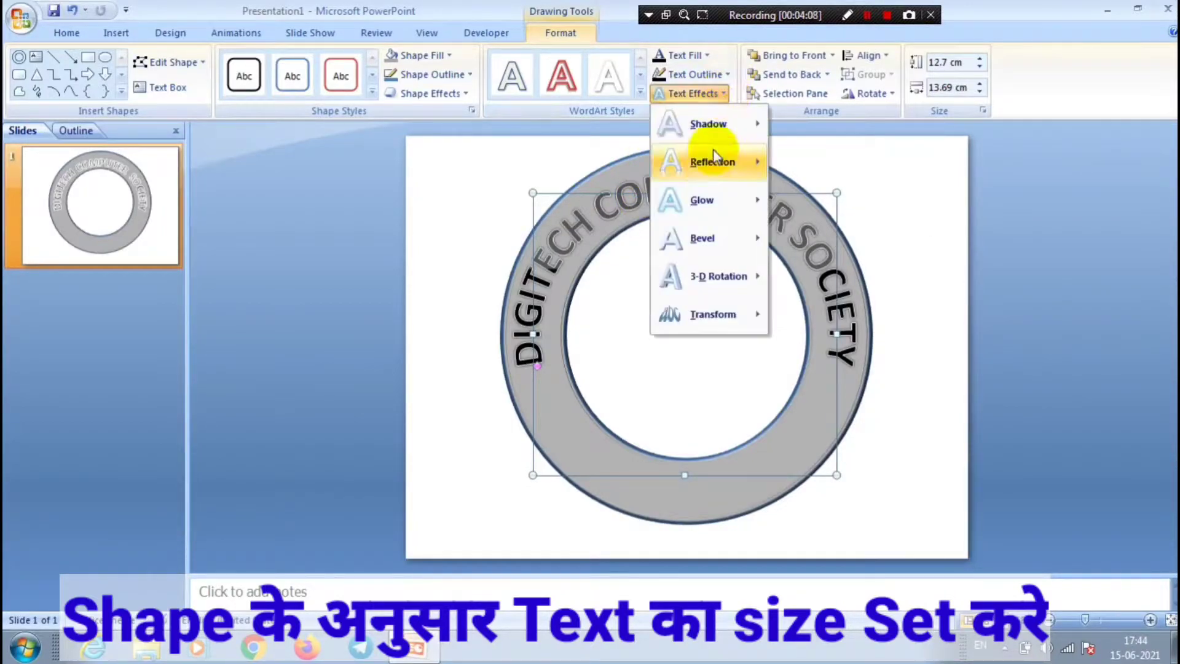
mouse_move(703, 209)
mouse_move(711, 276)
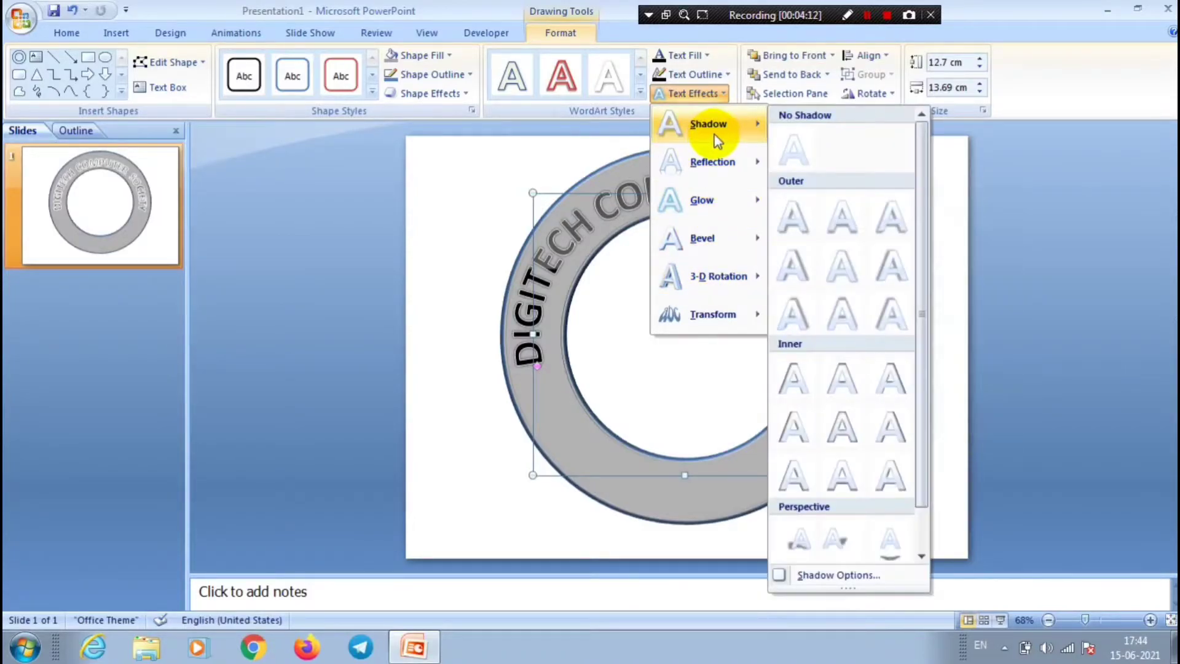
left_click(708, 54)
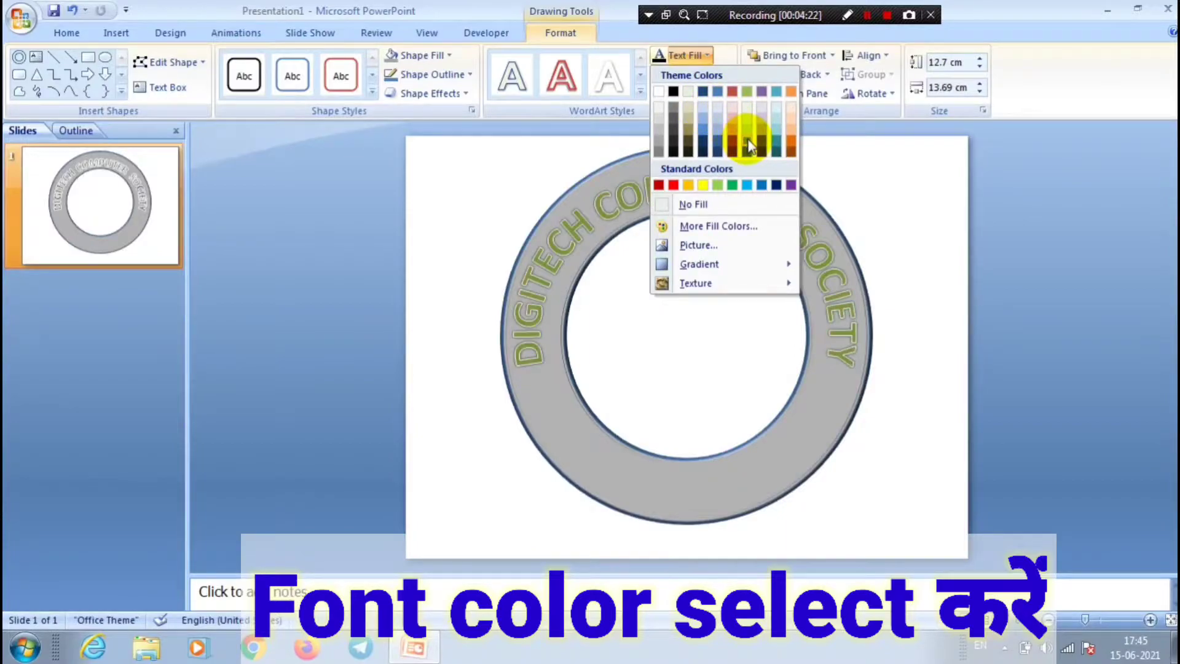
left_click(791, 142)
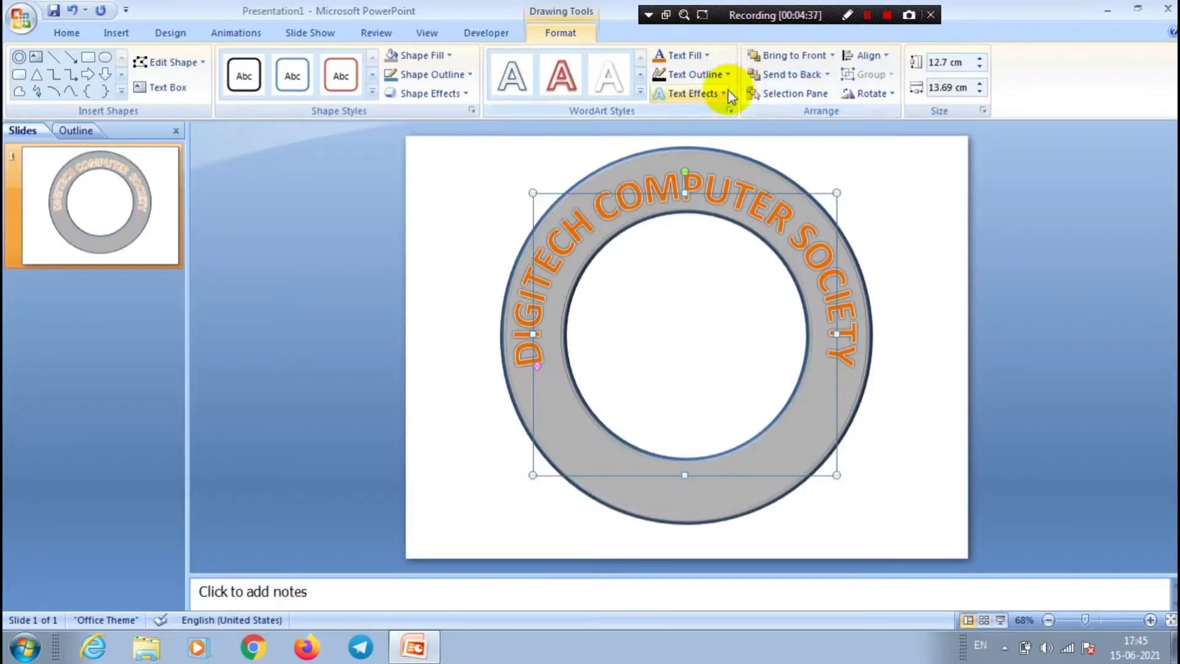
- Give the arched text a bevel text effect using the first bevel preset
left_click(722, 95)
mouse_move(724, 167)
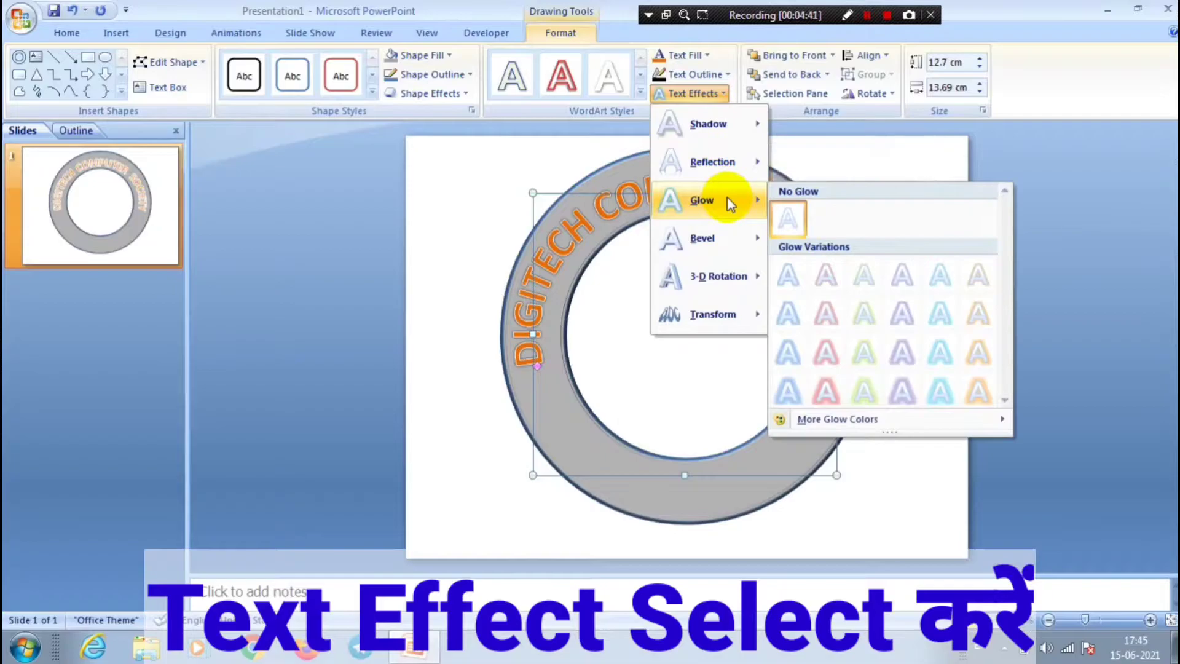
mouse_move(746, 241)
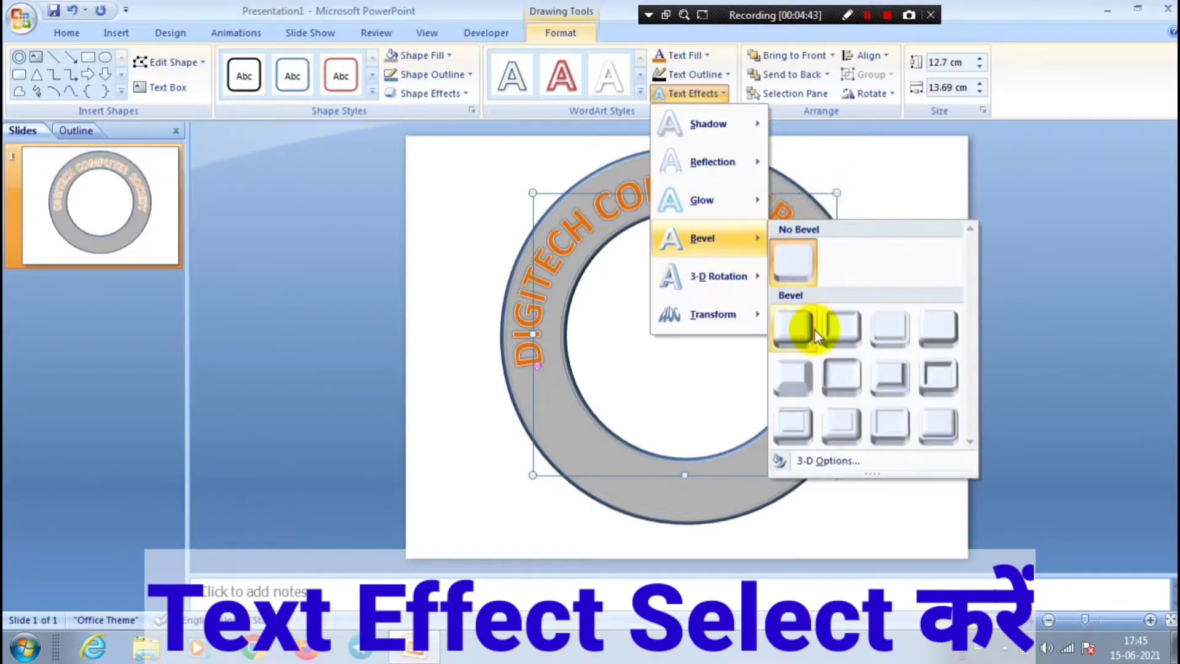
left_click(793, 327)
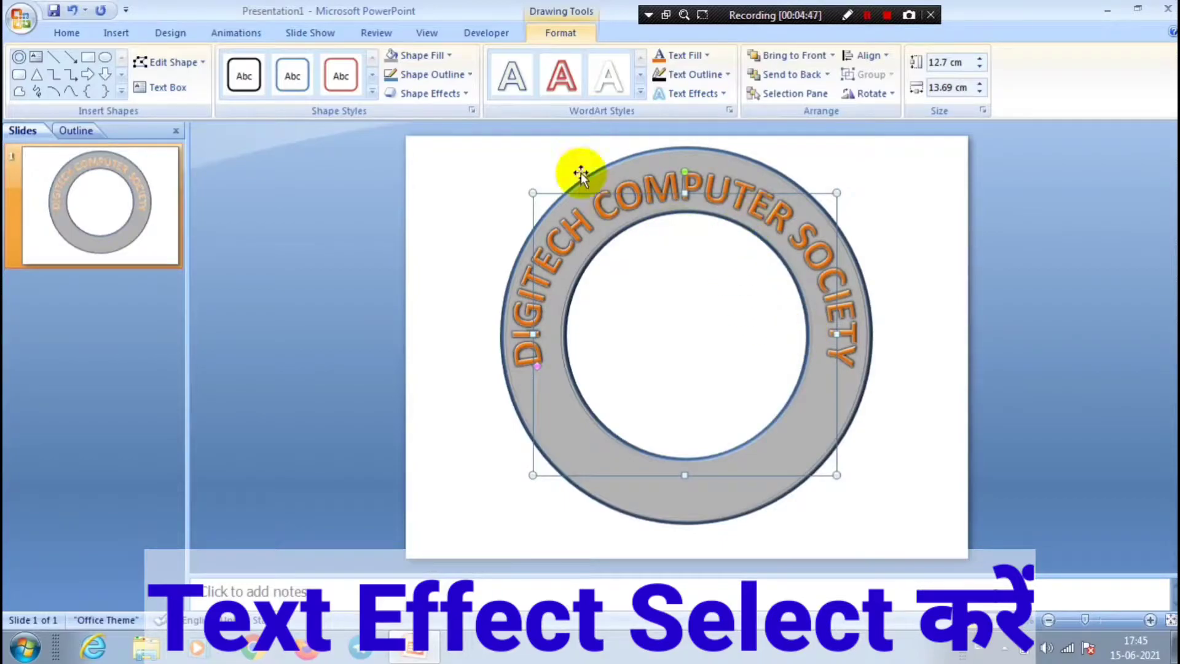
- Draw a 5-point star about 1.19 cm in size on the ring just below the first letter of "DIGITECH"
left_click(117, 33)
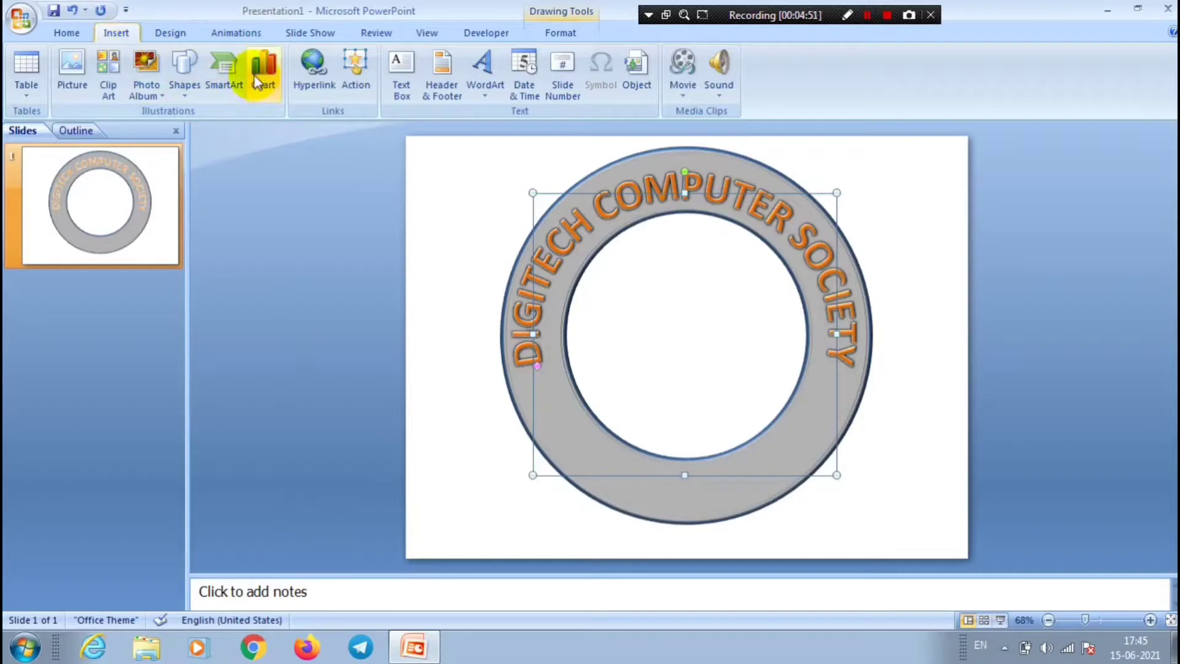
left_click(185, 94)
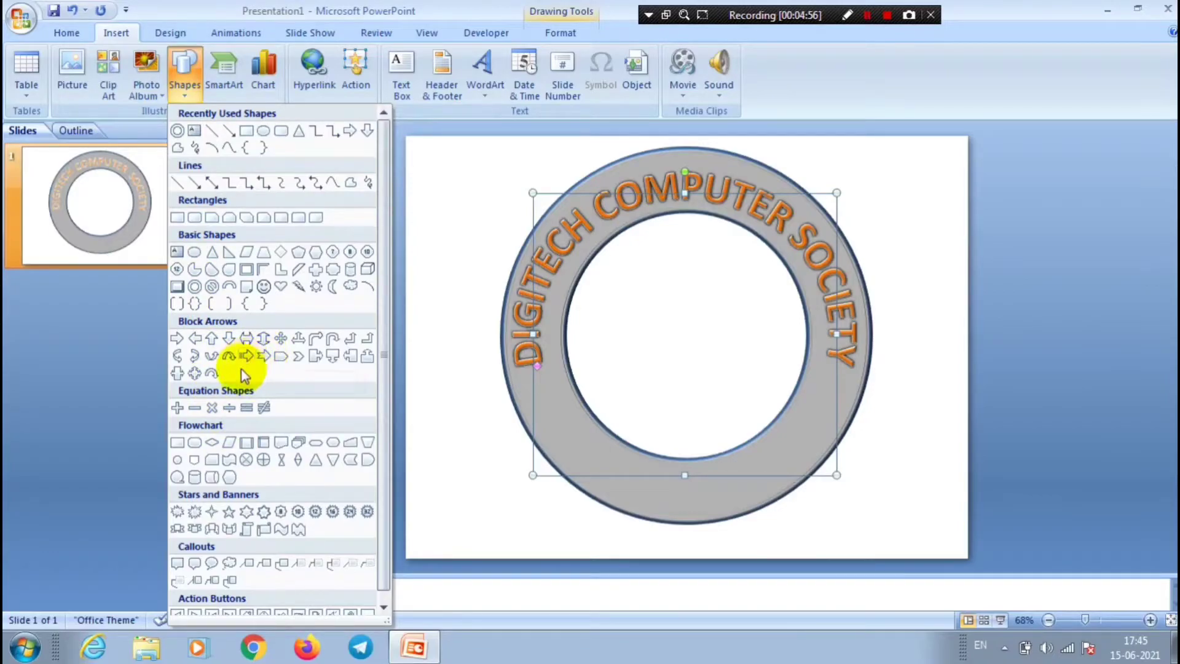
left_click(230, 511)
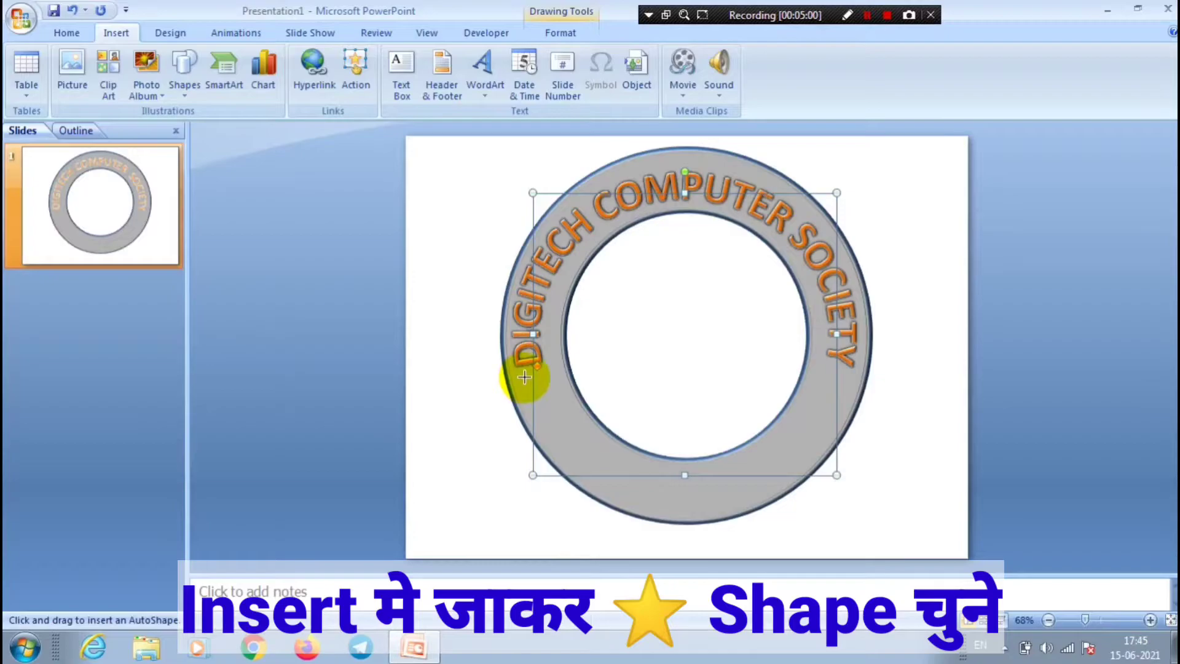
left_click_drag(524, 377, 544, 396)
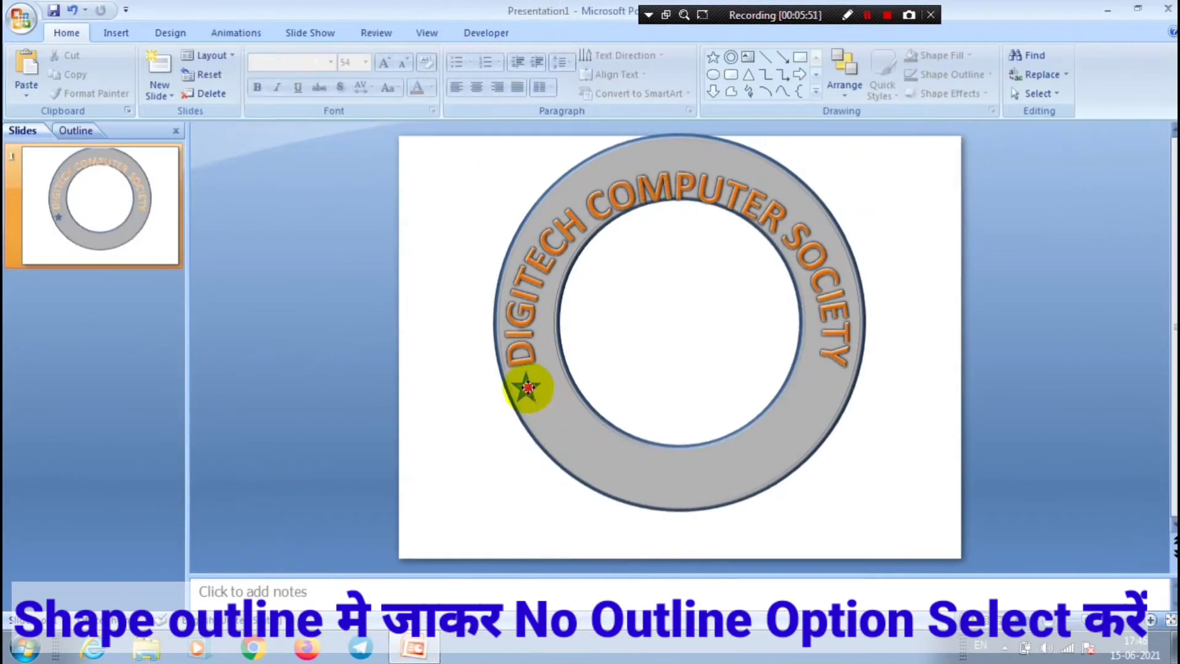
- Move the star off the ring onto the blank slide area, then fill it black with no outline
left_click_drag(477, 391, 447, 393)
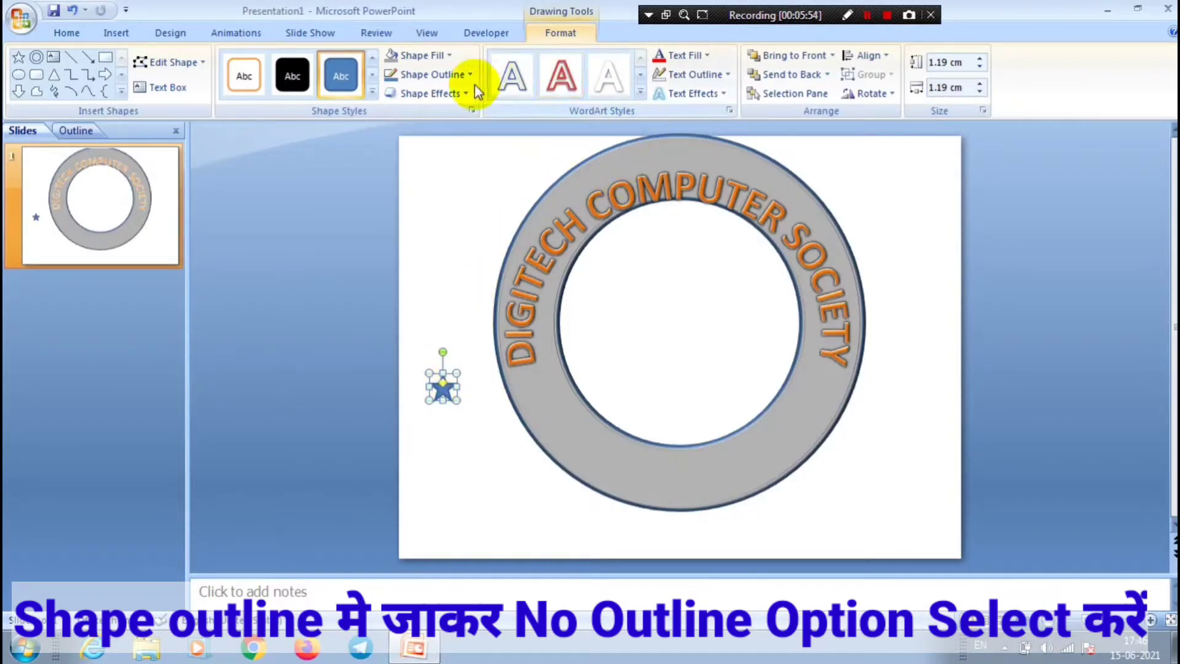
left_click(447, 54)
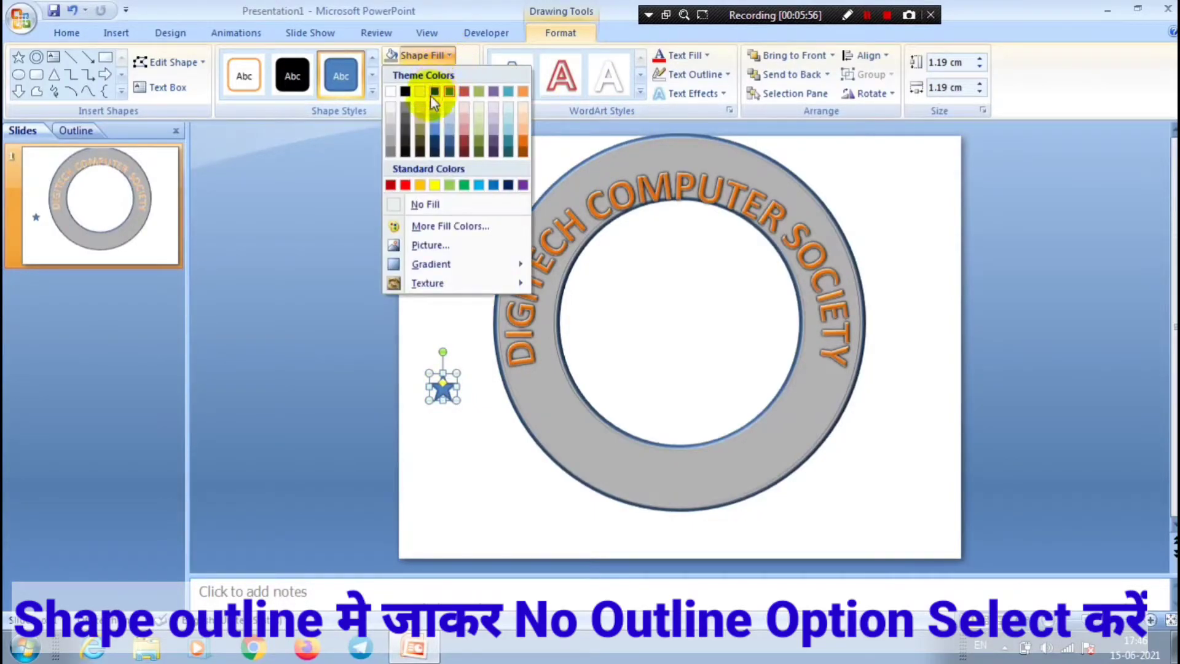
left_click(405, 93)
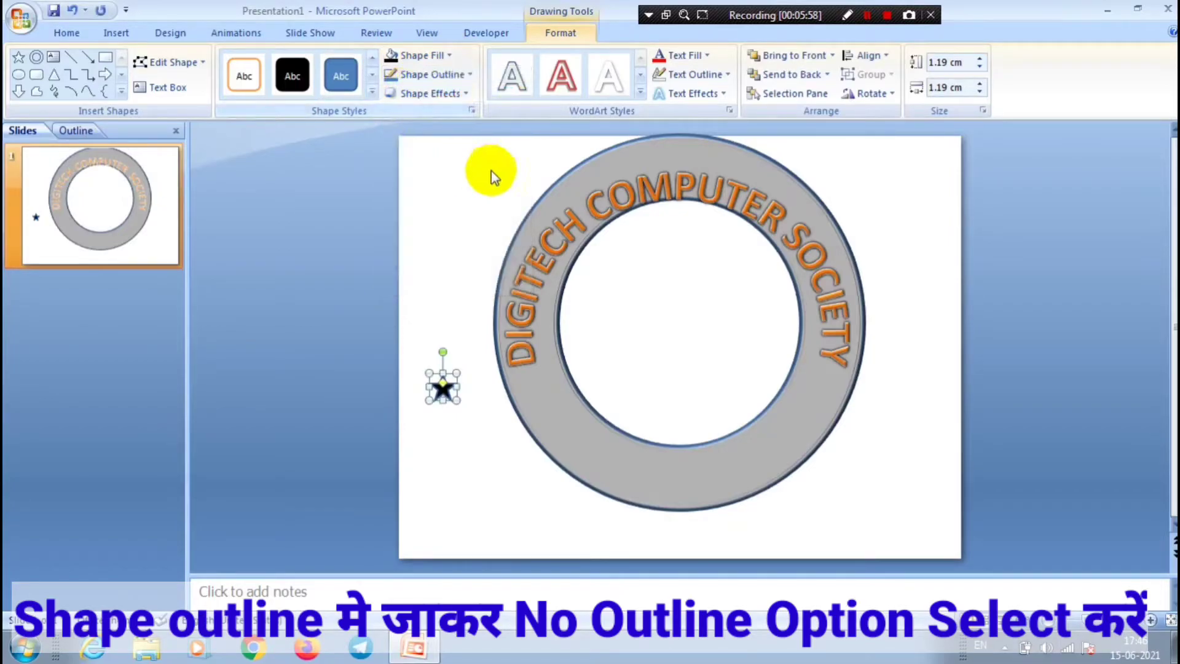
left_click(468, 74)
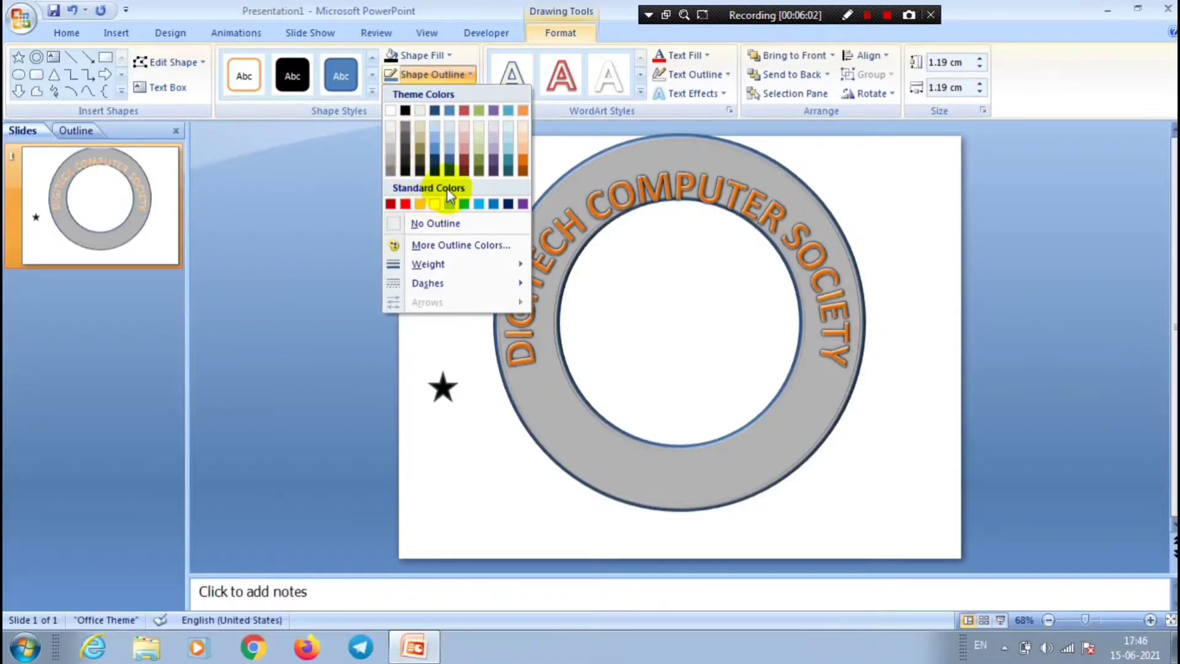
left_click(438, 224)
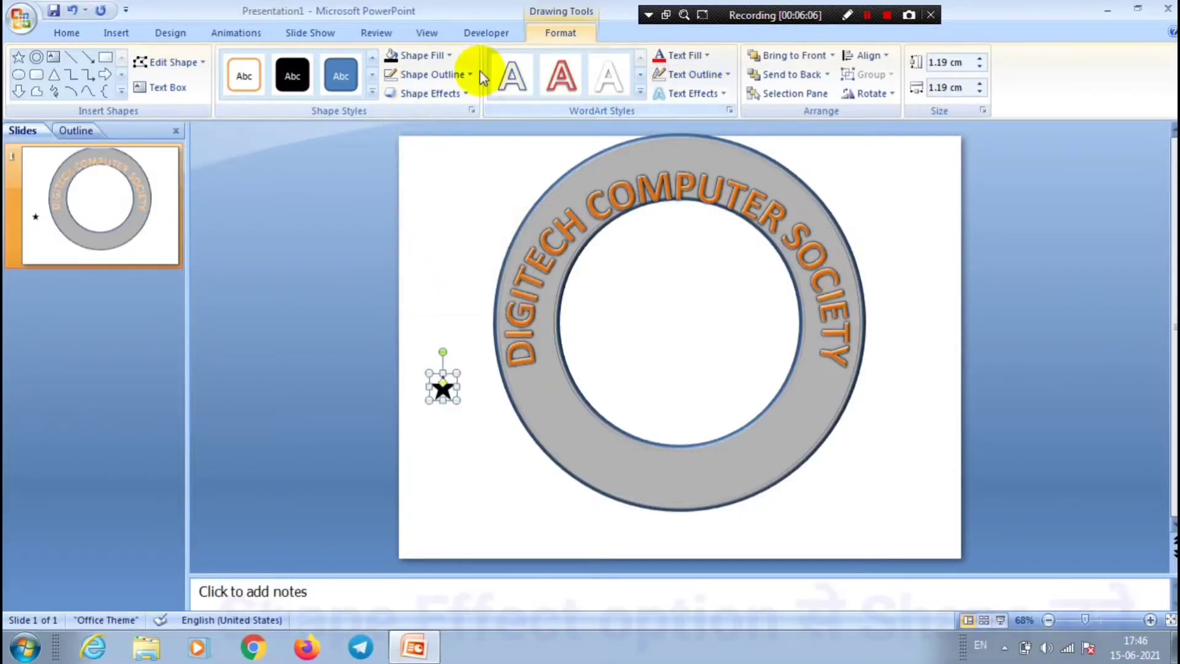
- Apply a bevel shape effect to the star using the first preset in the second row of bevels
left_click(470, 93)
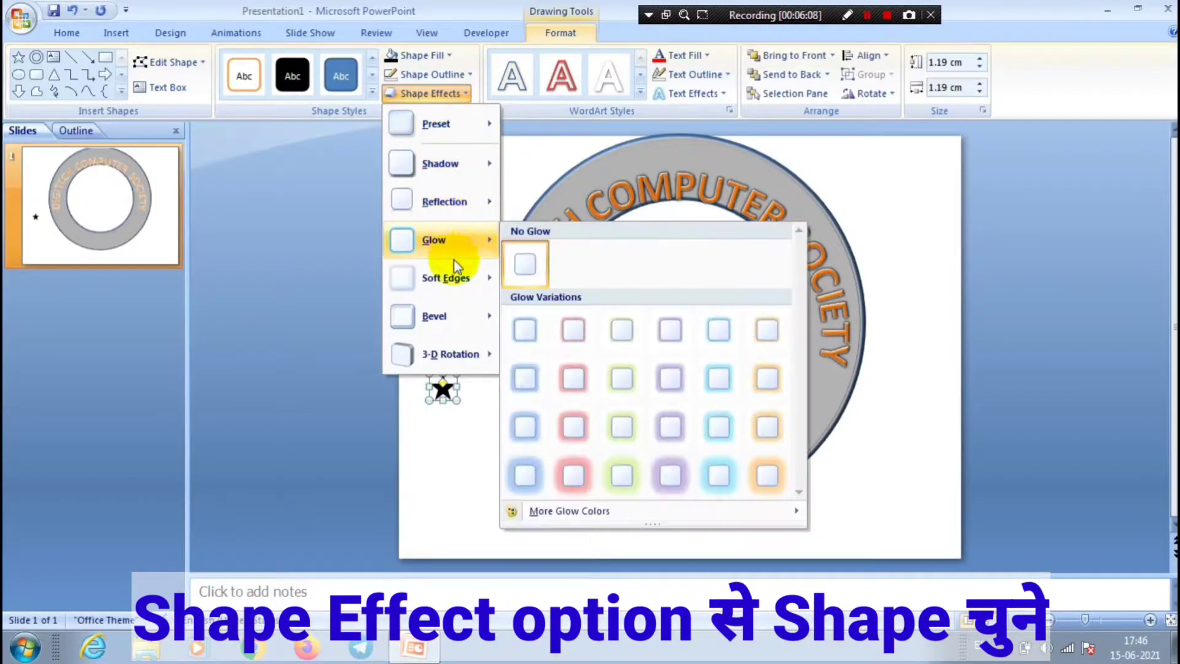
mouse_move(455, 273)
mouse_move(467, 316)
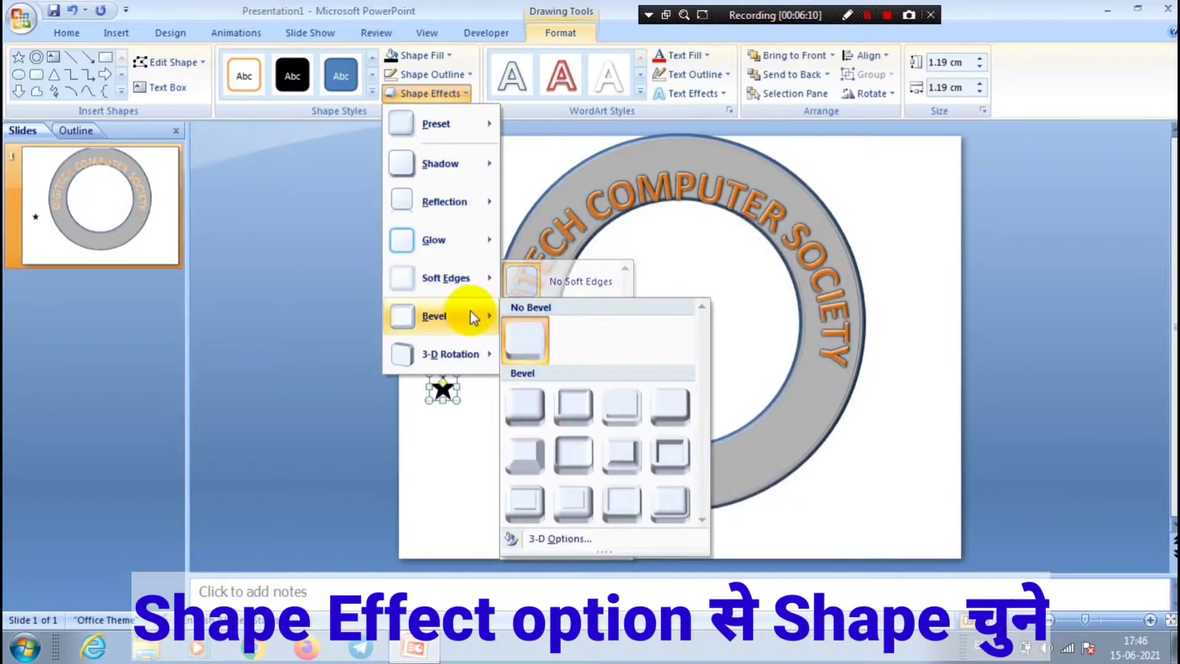
left_click(539, 460)
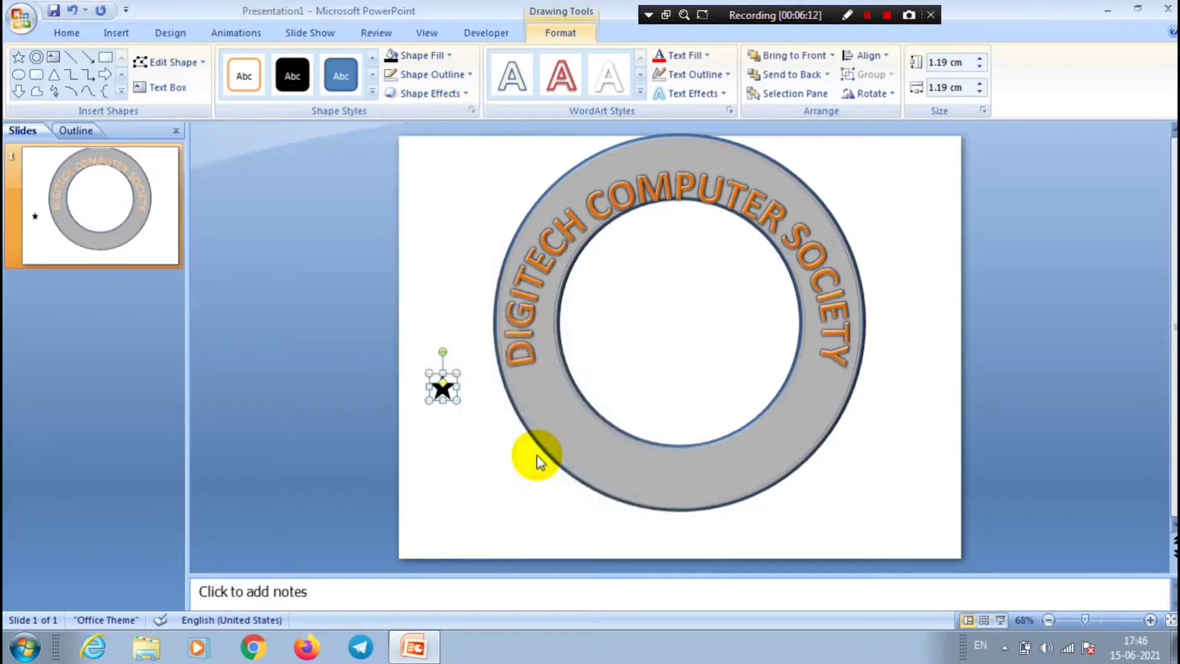
- Change the star's fill to a dark reddish colour and move it back onto the ring just below the "D" of "DIGITECH"
left_click(451, 56)
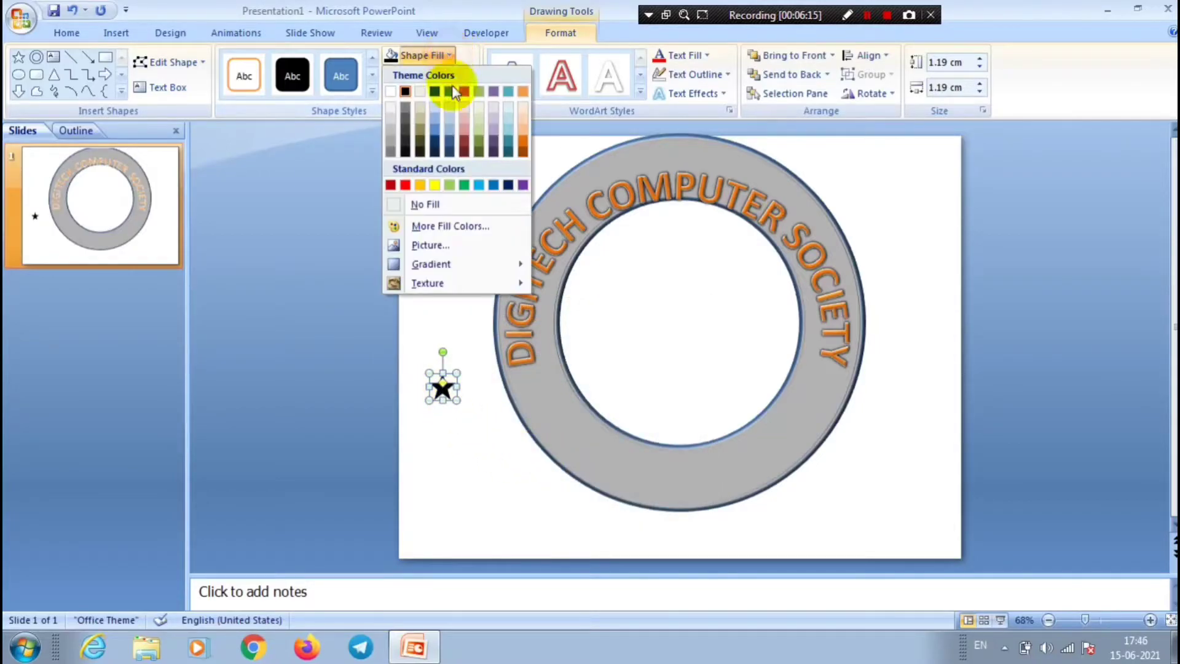
left_click(523, 185)
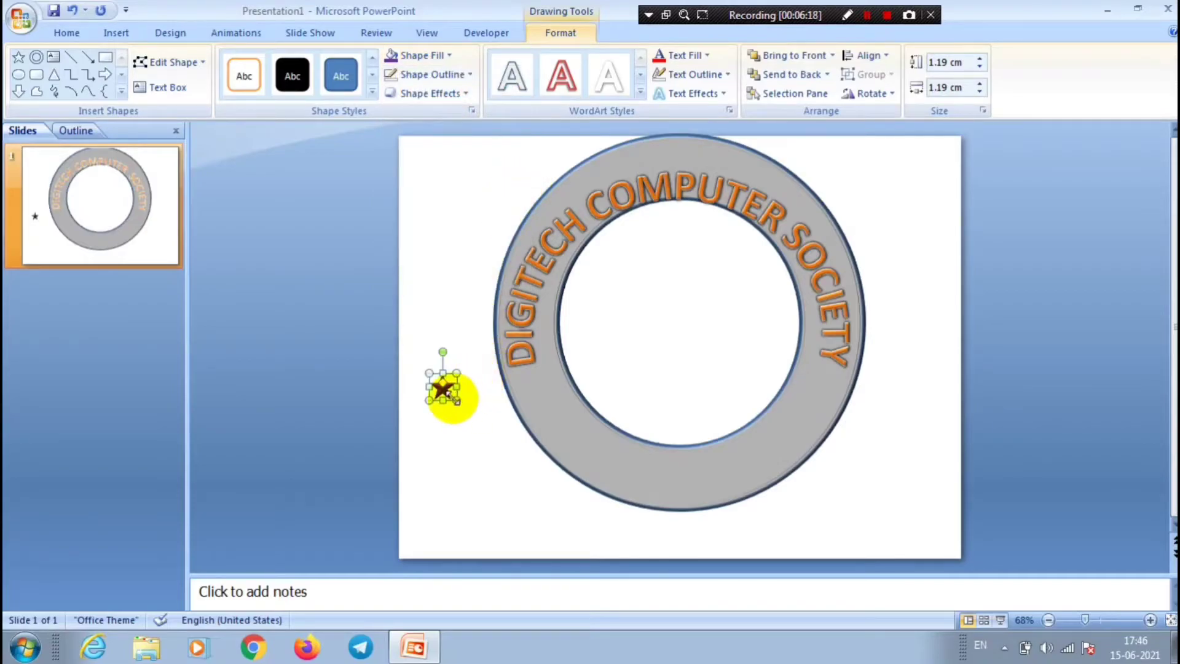
left_click_drag(444, 393, 533, 380)
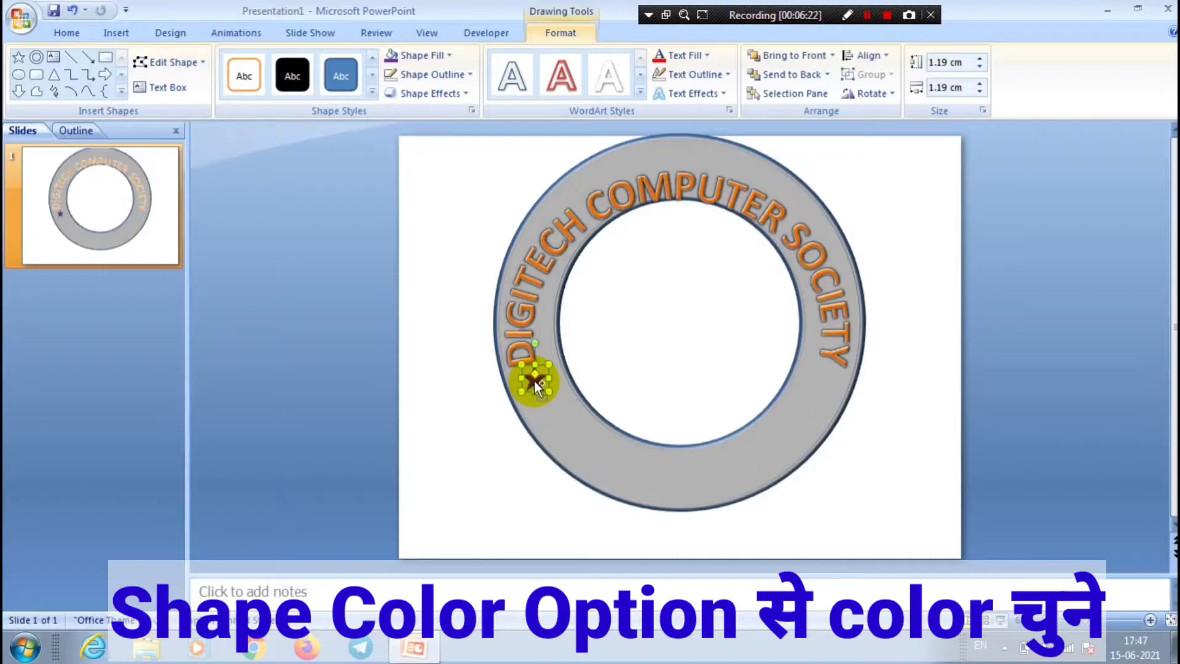
- Duplicate the star, place the copy on the ring just below the "Y" of "SOCIETY", and select the curved text
key("ctrl+d")
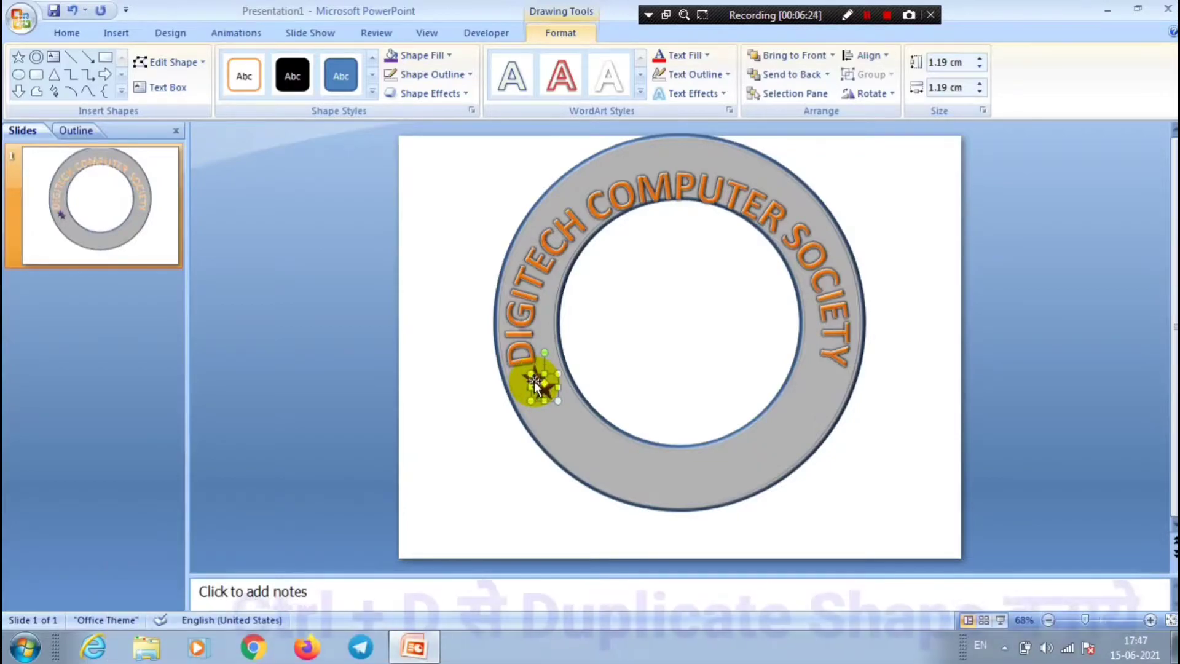
left_click_drag(551, 396, 827, 380)
left_click(625, 207)
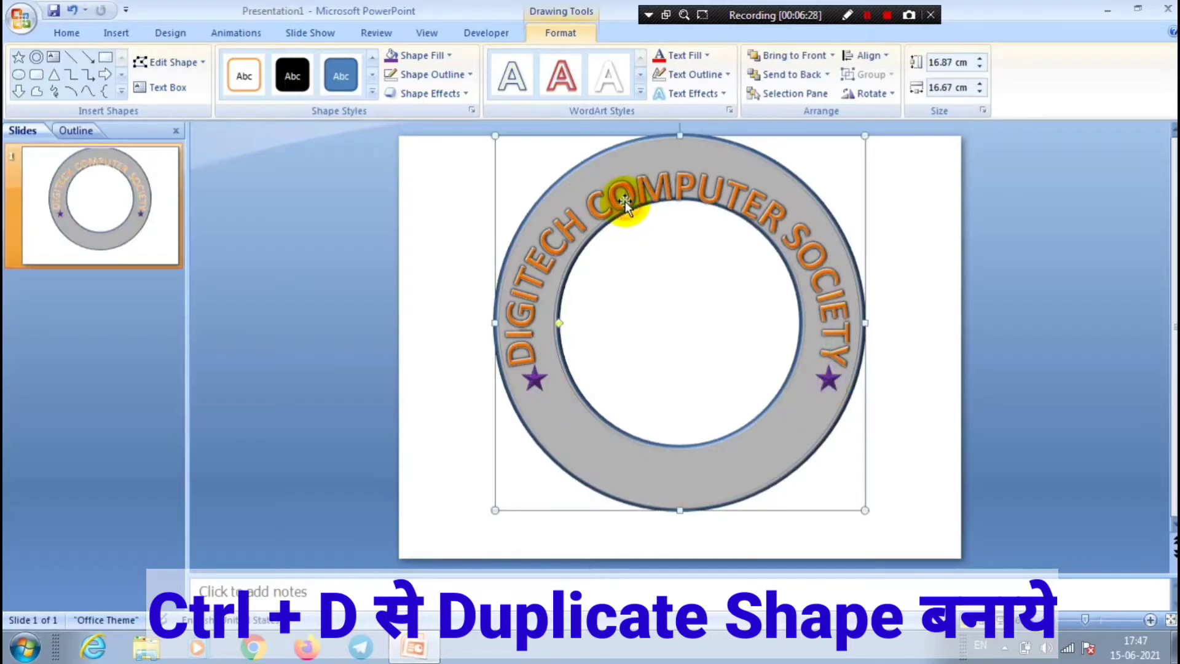
left_click(639, 187)
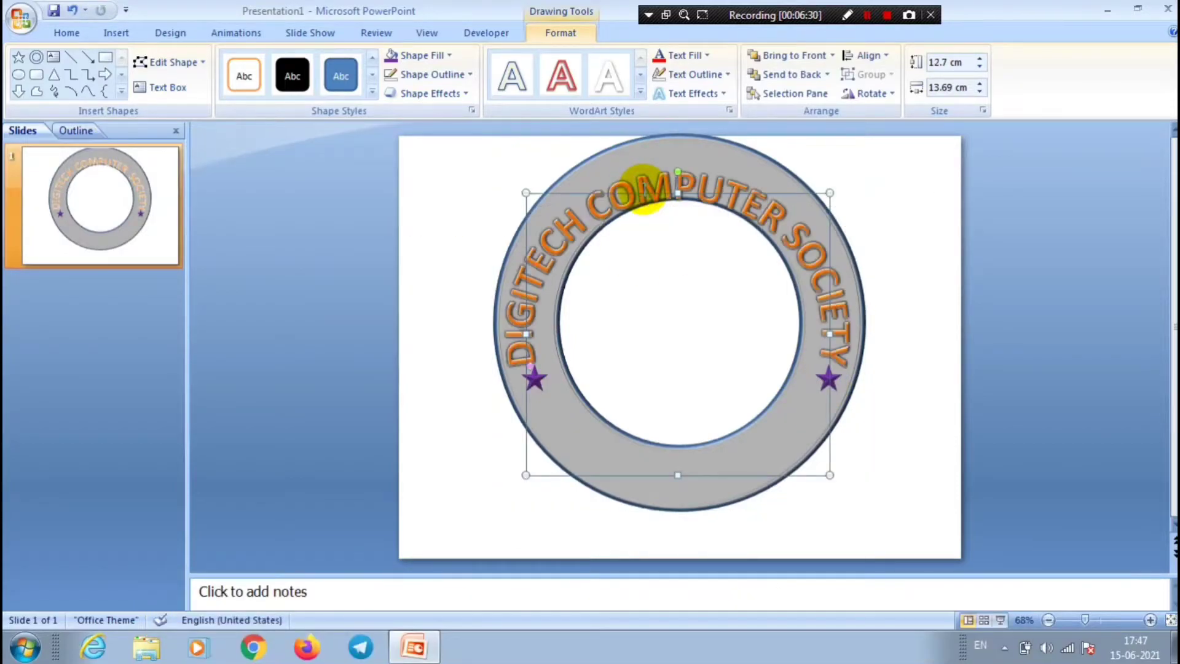
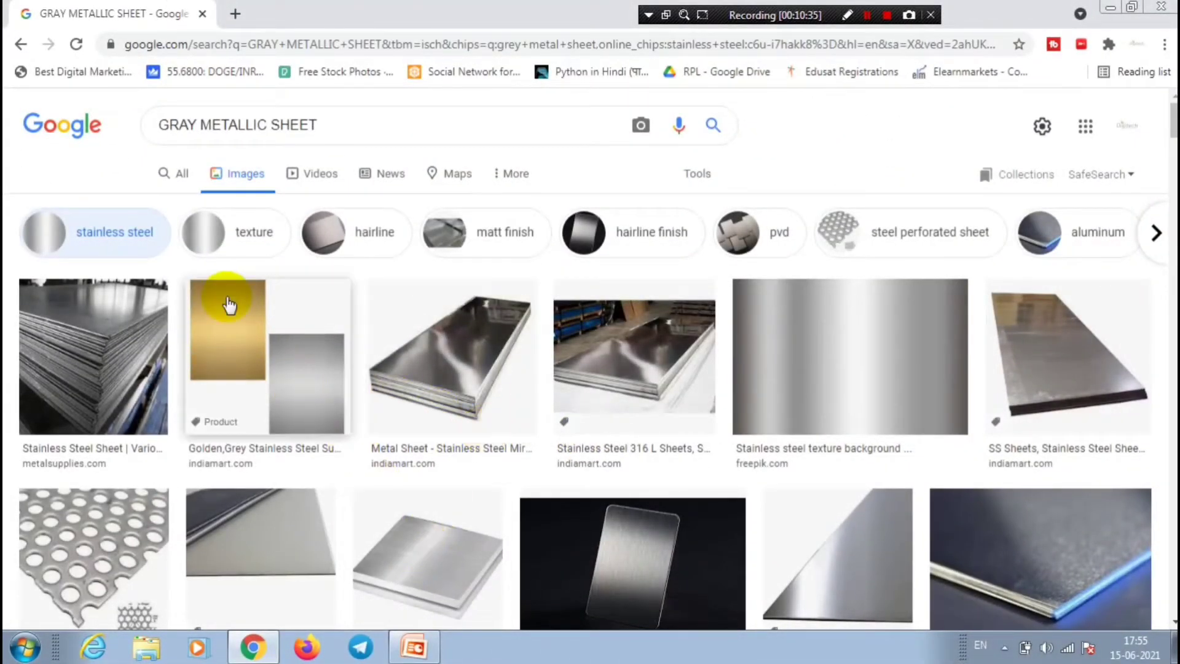
- Narrow the stainless steel image results to texture and look through them for a smooth grey metallic sheet
left_click(214, 234)
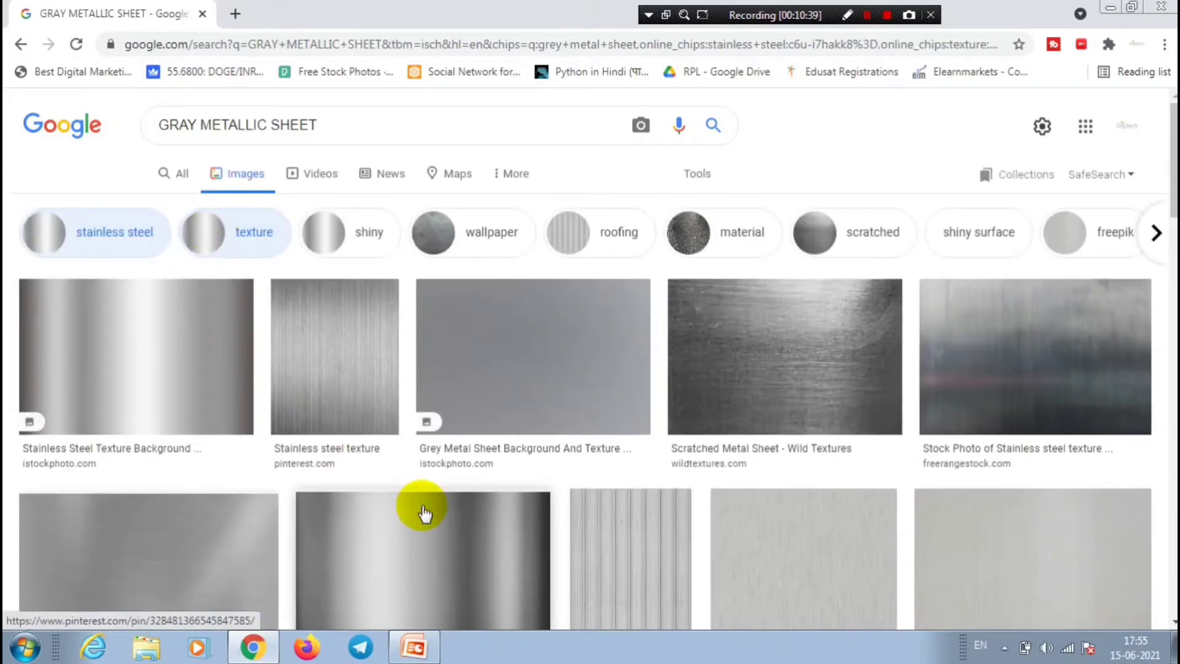
scroll(1171, 203, "down", 1)
scroll(585, 381, "down", 10)
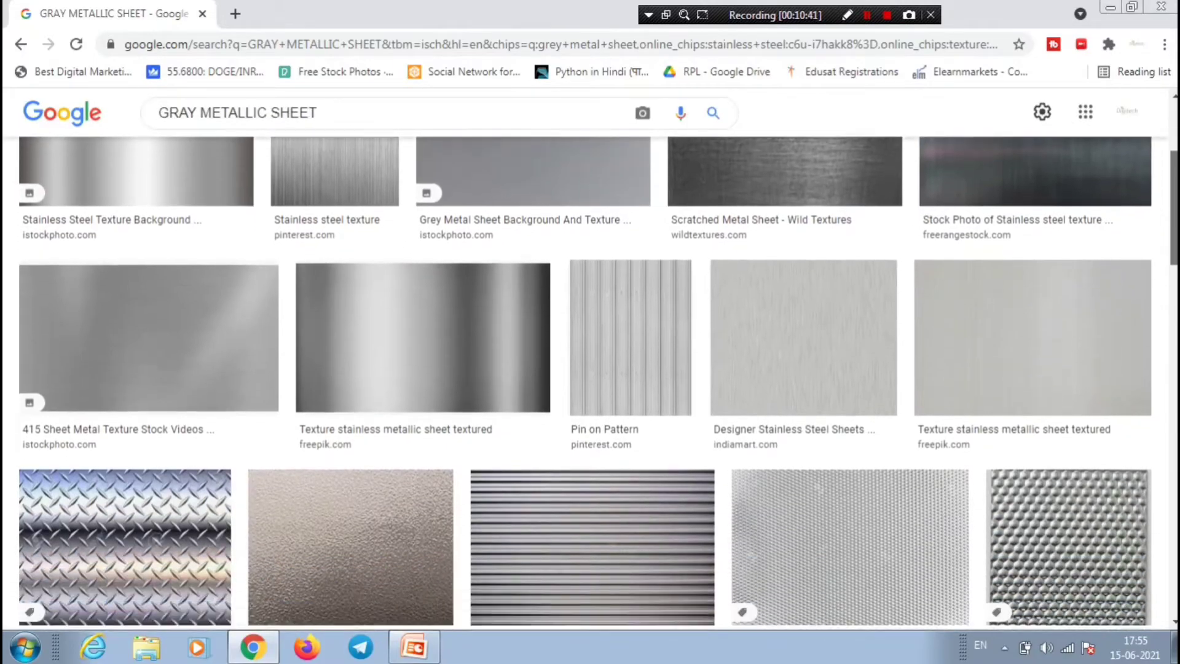
scroll(584, 381, "down", 7)
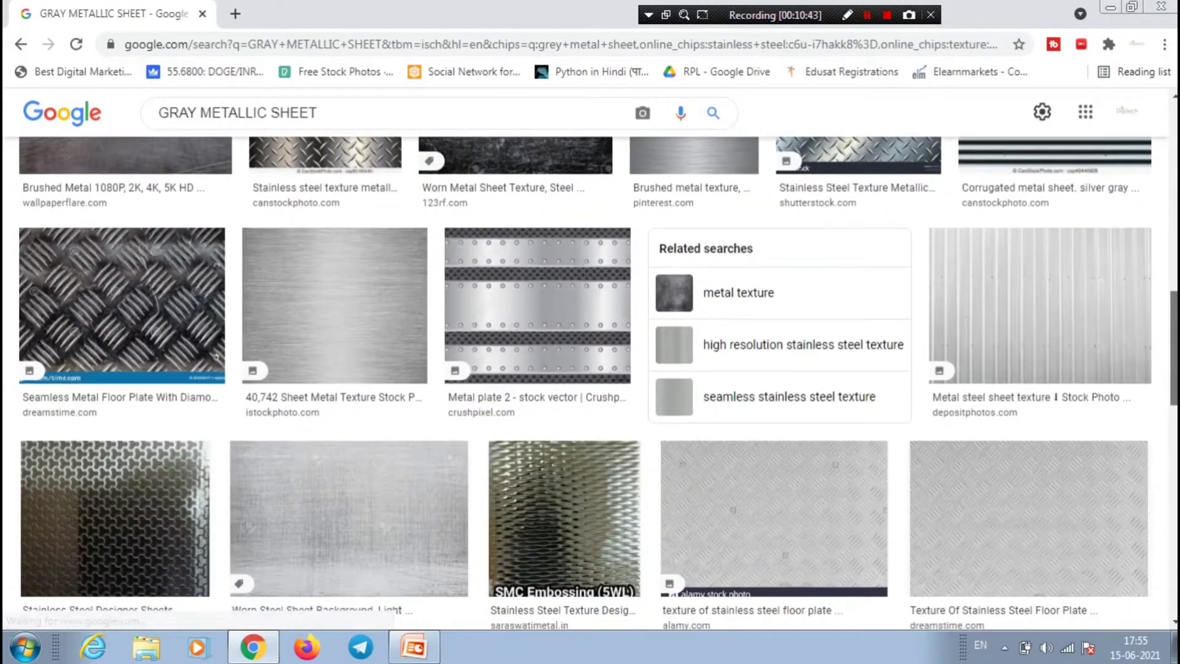
scroll(585, 380, "down", 10)
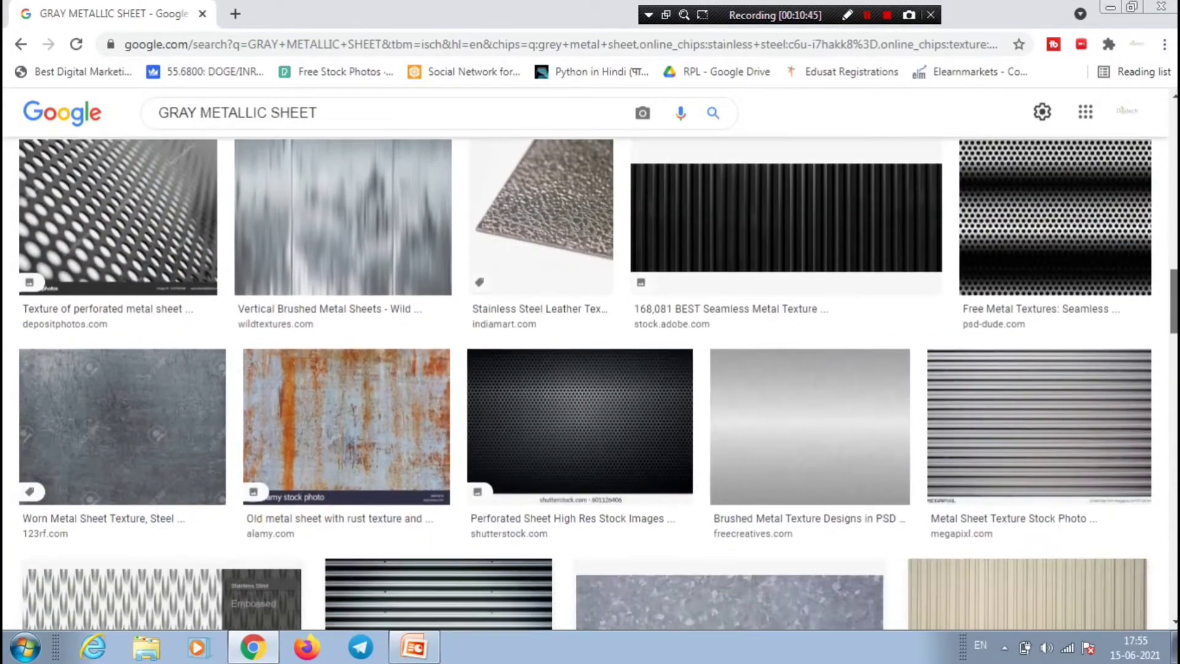
scroll(585, 381, "down", 4)
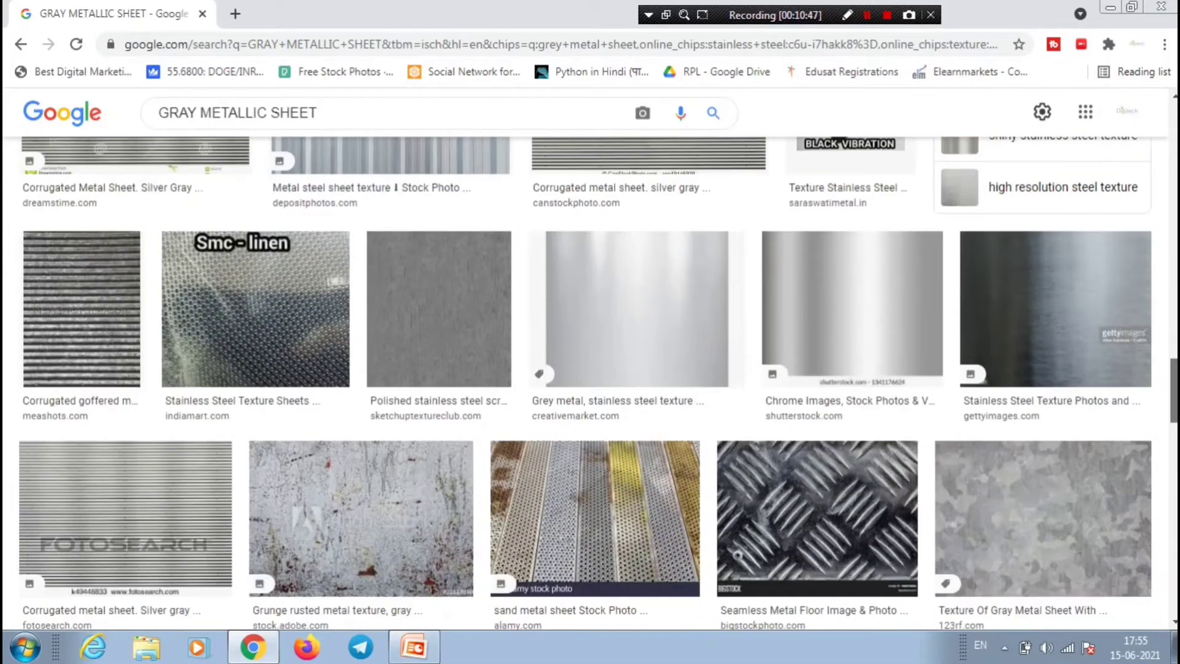
scroll(585, 380, "down", 4)
scroll(584, 381, "up", 3)
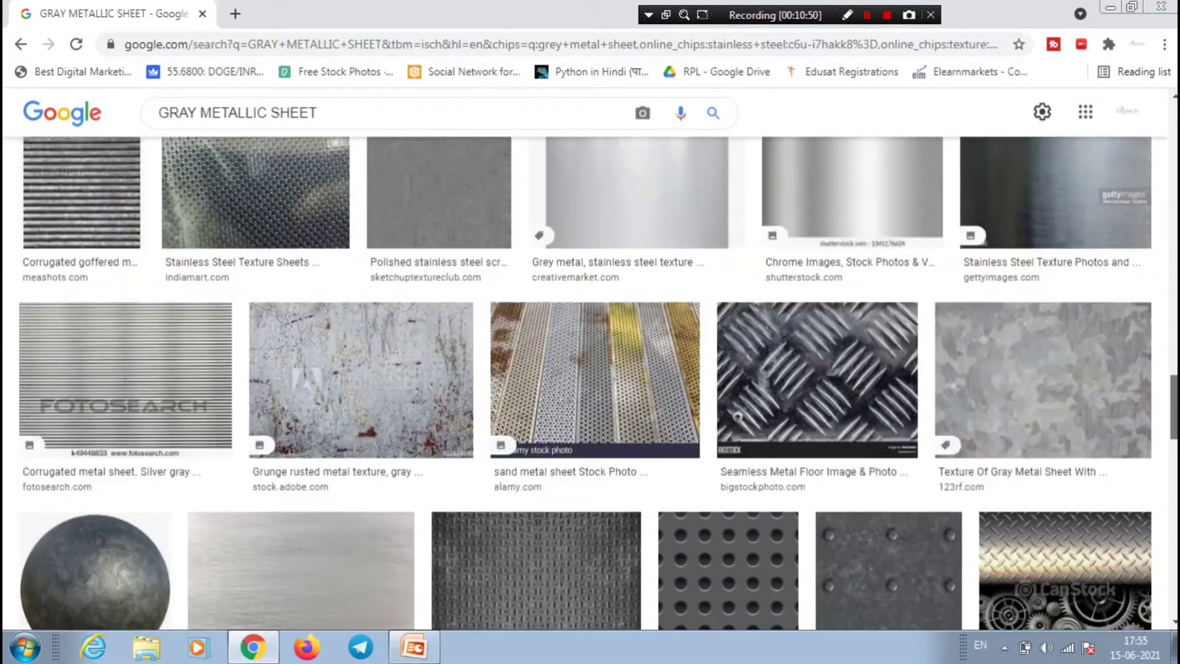
scroll(585, 381, "down", 15)
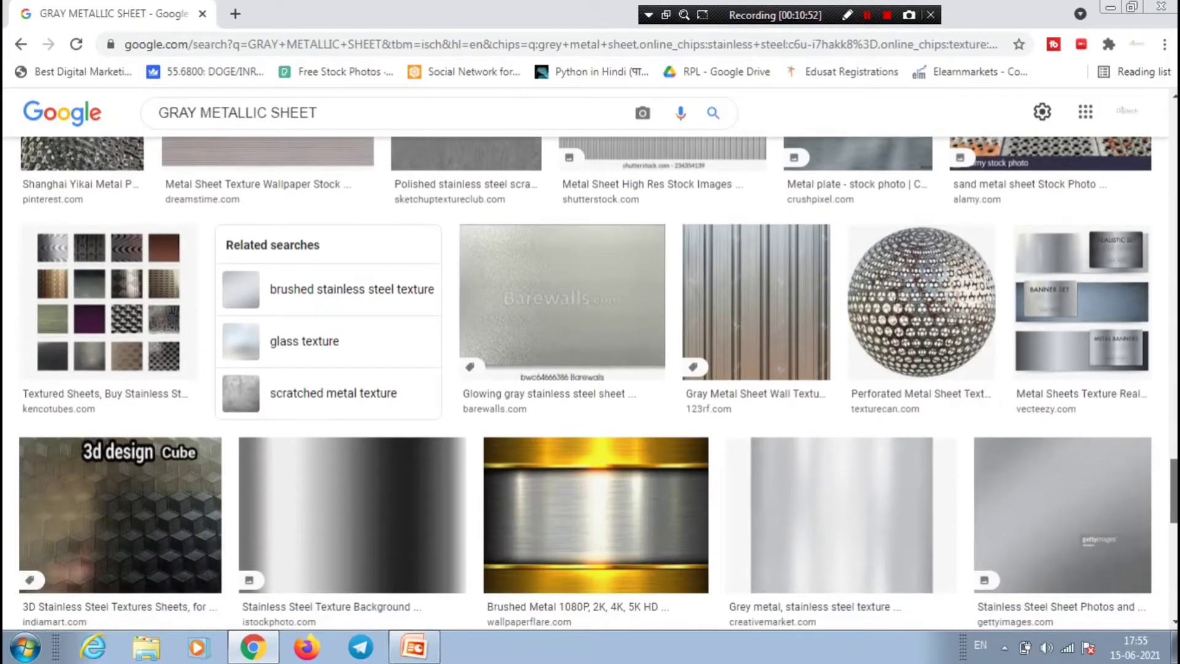
scroll(585, 381, "up", 15)
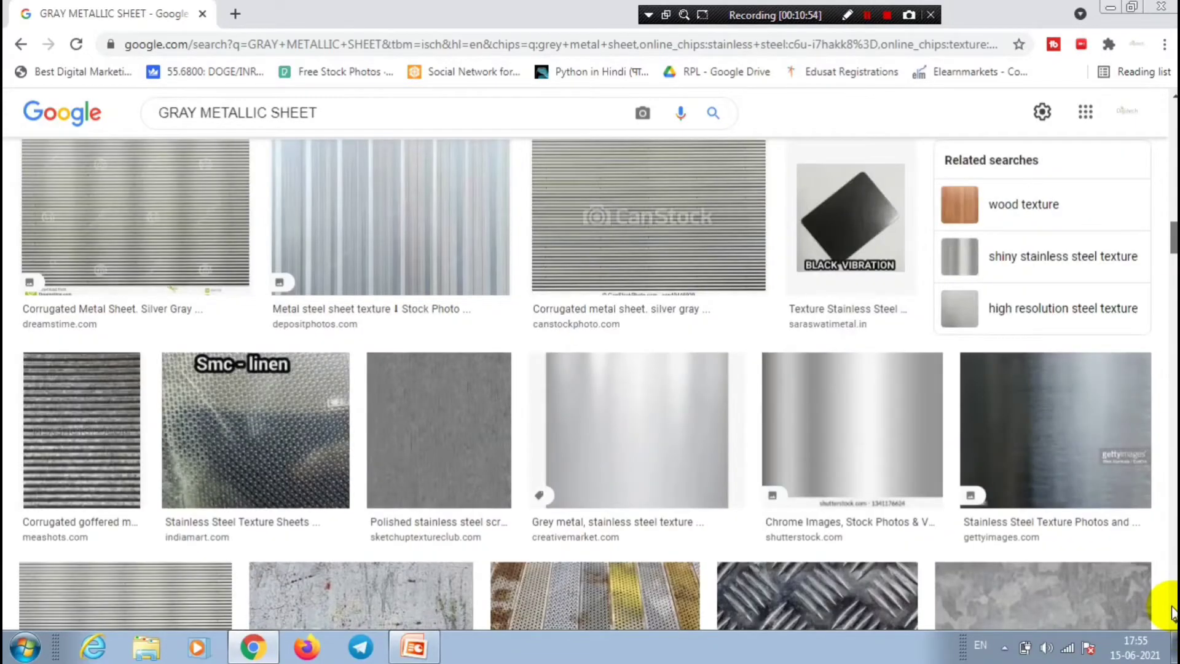
scroll(585, 381, "down", 11)
scroll(585, 380, "down", 4)
left_click_drag(1176, 660, 1172, 602)
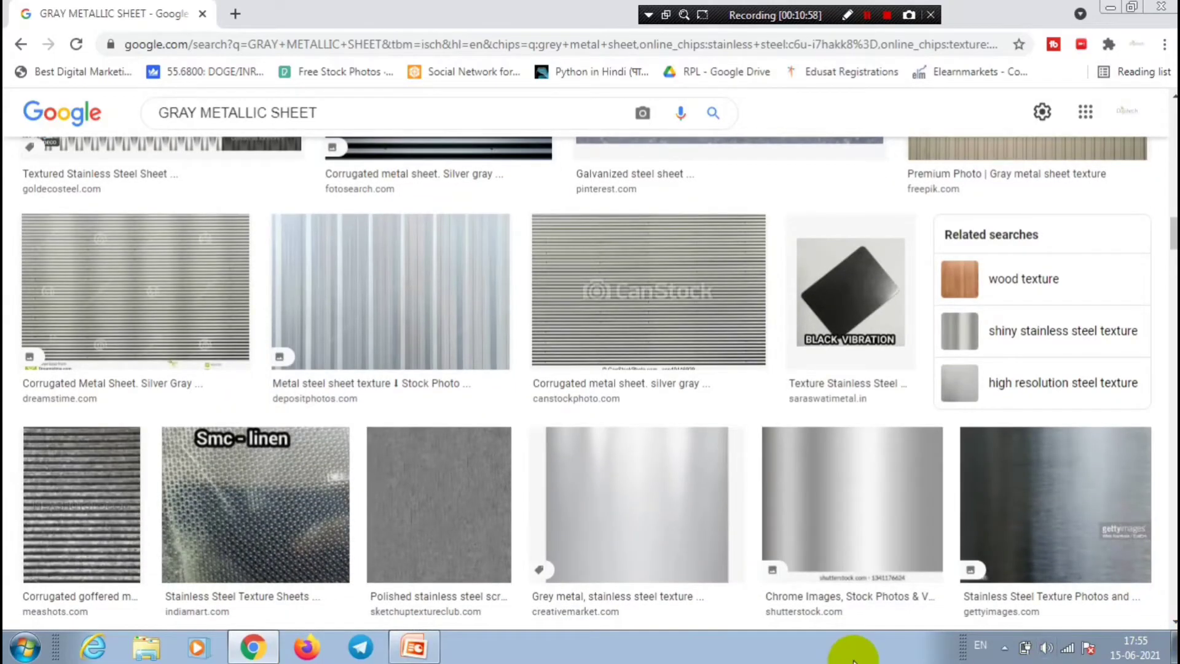
- Save the "Grey metal, stainless steel texture" image from Creative Market to the Desktop as METTALIC in JPEG format
left_click(638, 502)
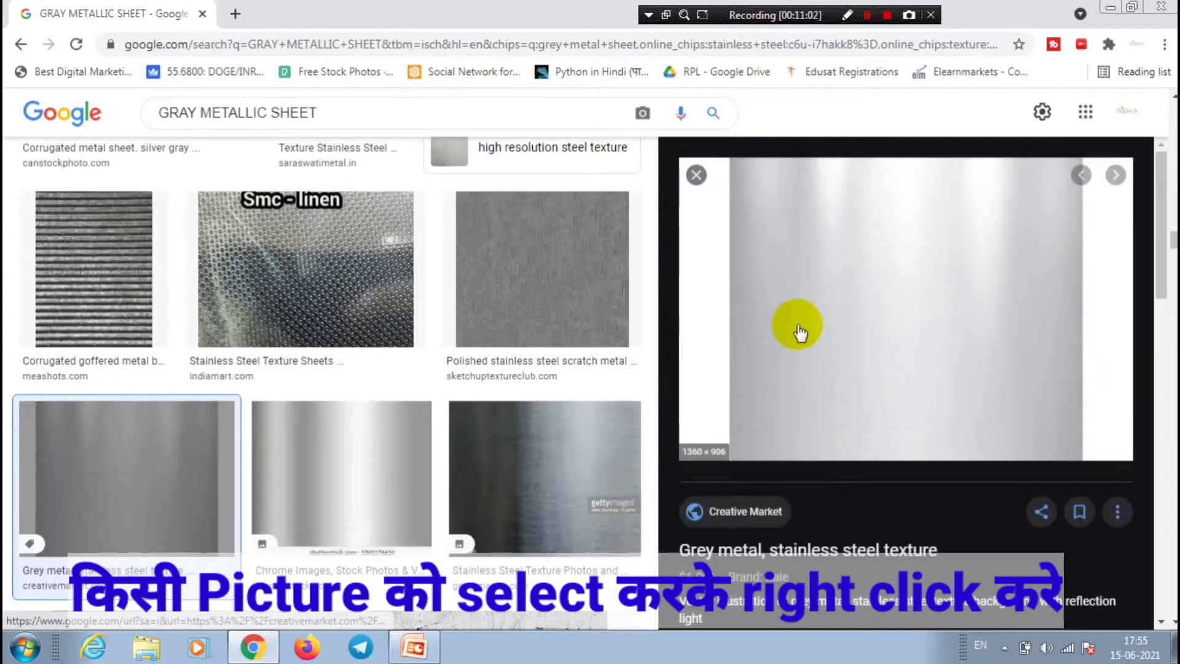
right_click(885, 298)
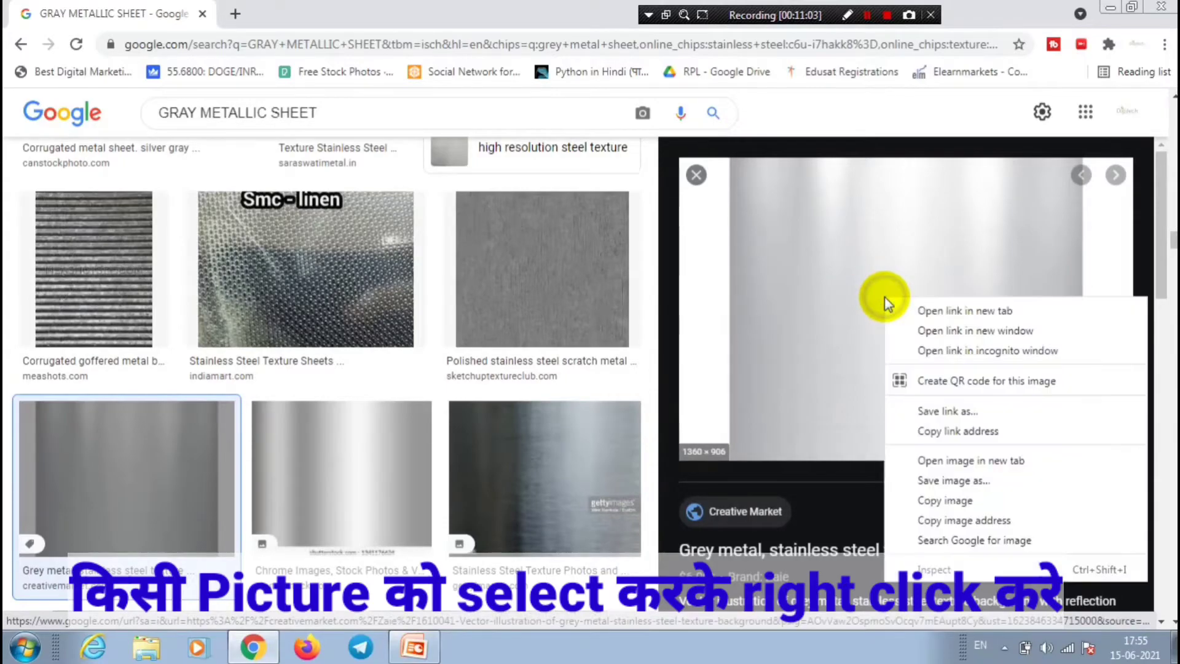
left_click(949, 479)
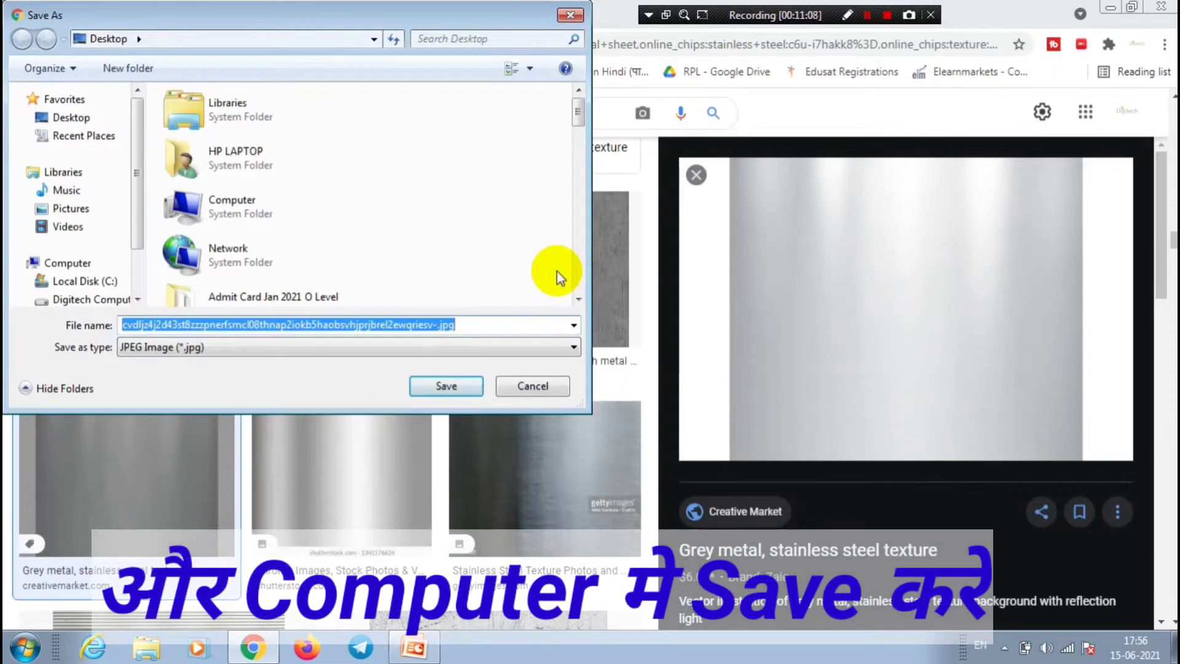
type("METTALIC")
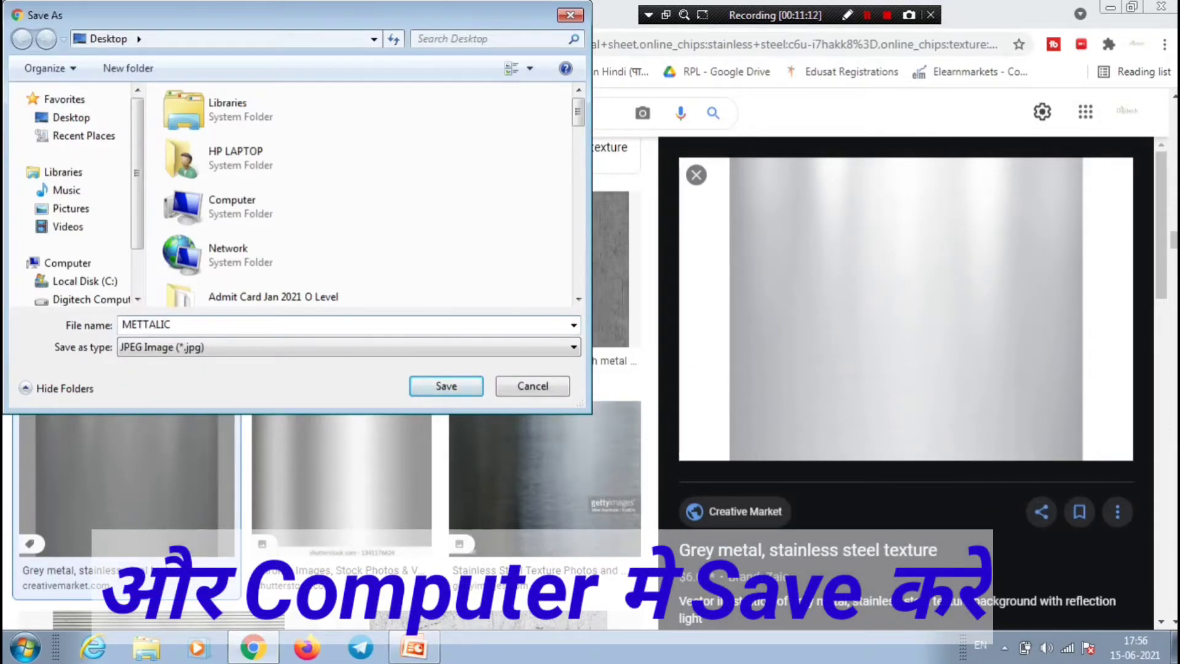
key("Return")
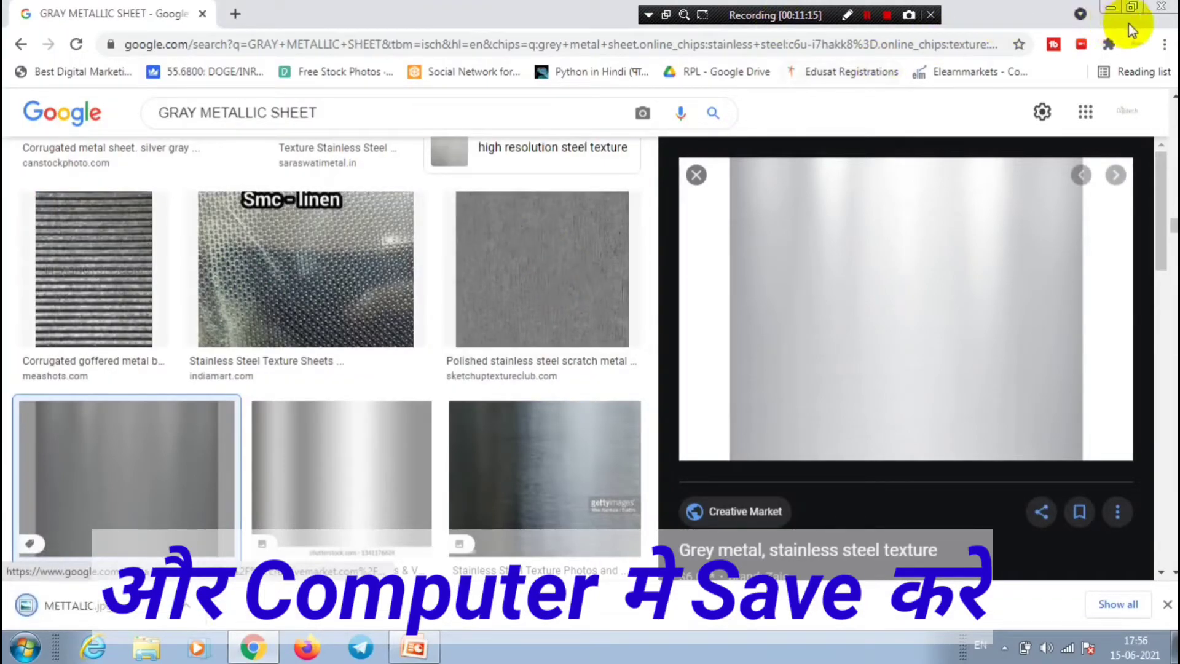
- Switch back to PowerPoint and insert the picture METTALIC.jpg from the Desktop into the slide
left_click(1109, 9)
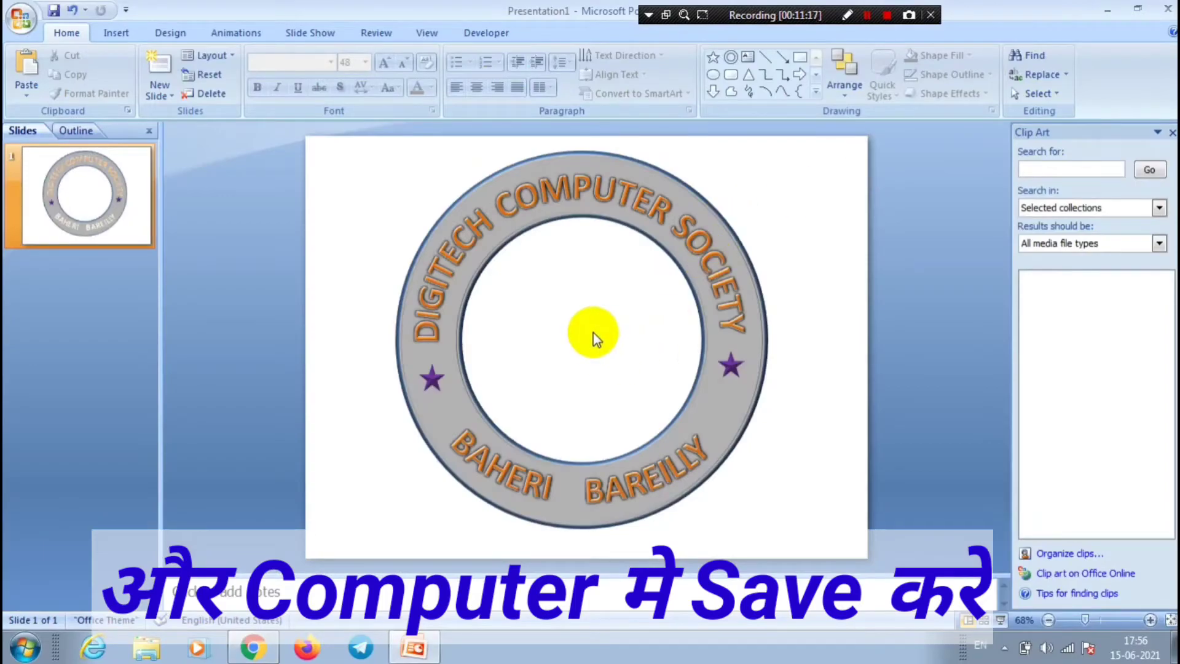
left_click(105, 34)
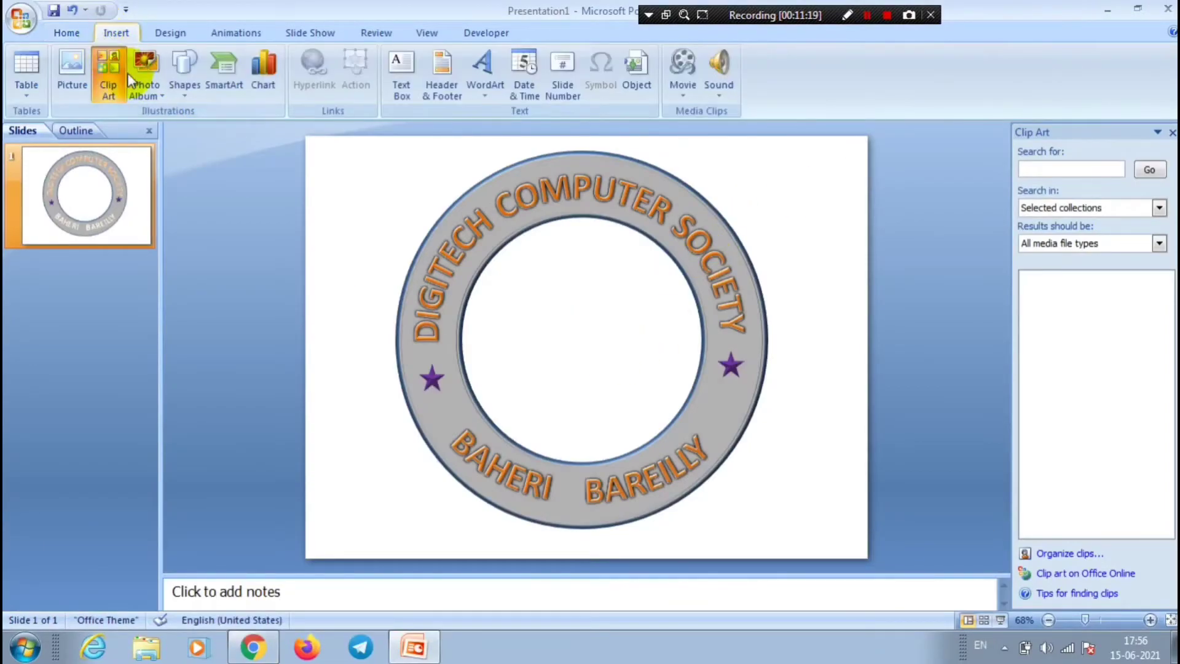
left_click(69, 73)
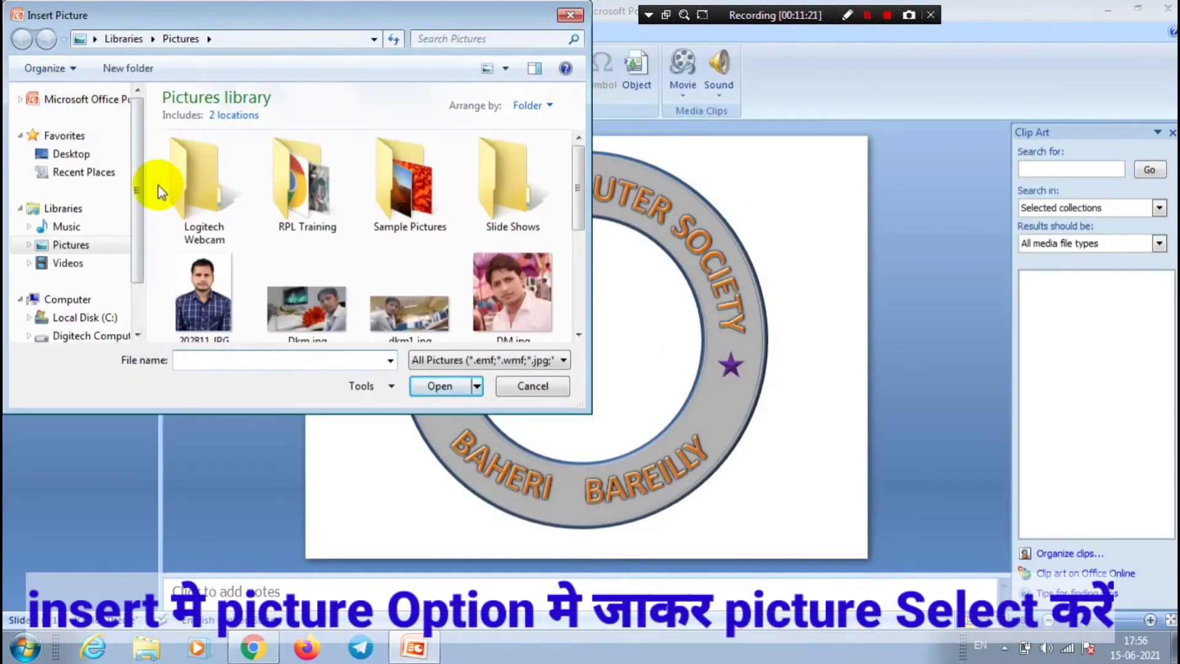
left_click(72, 154)
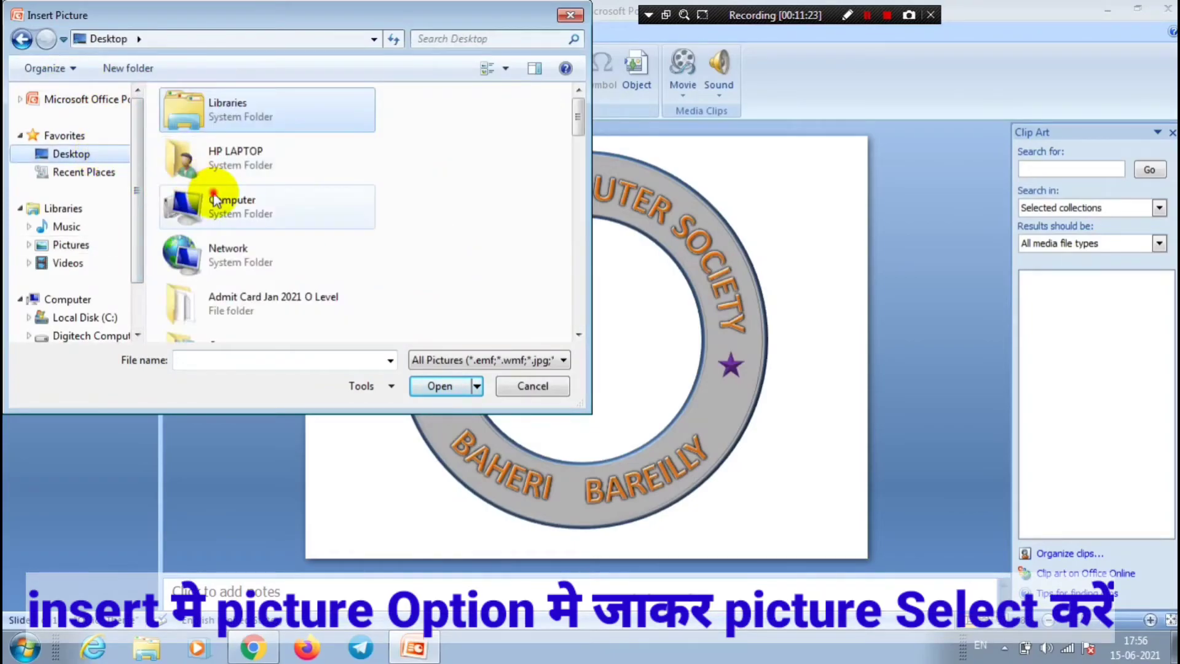
scroll(213, 195, "down", 3)
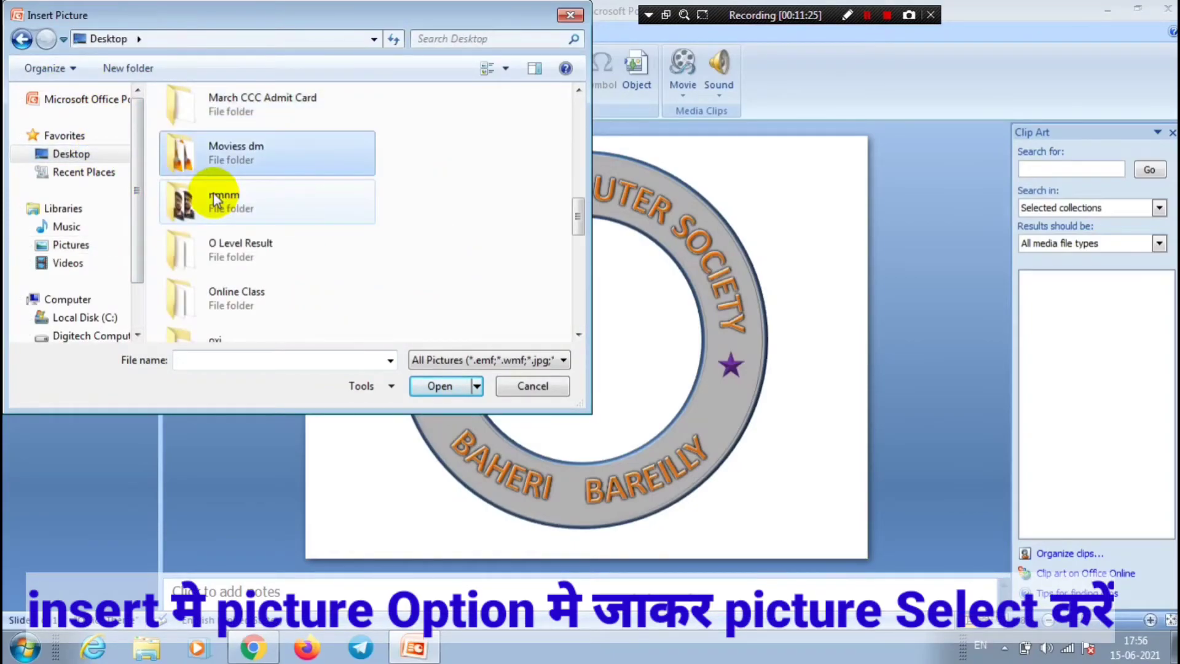
scroll(213, 196, "down", 5)
left_click(214, 198)
key("Down")
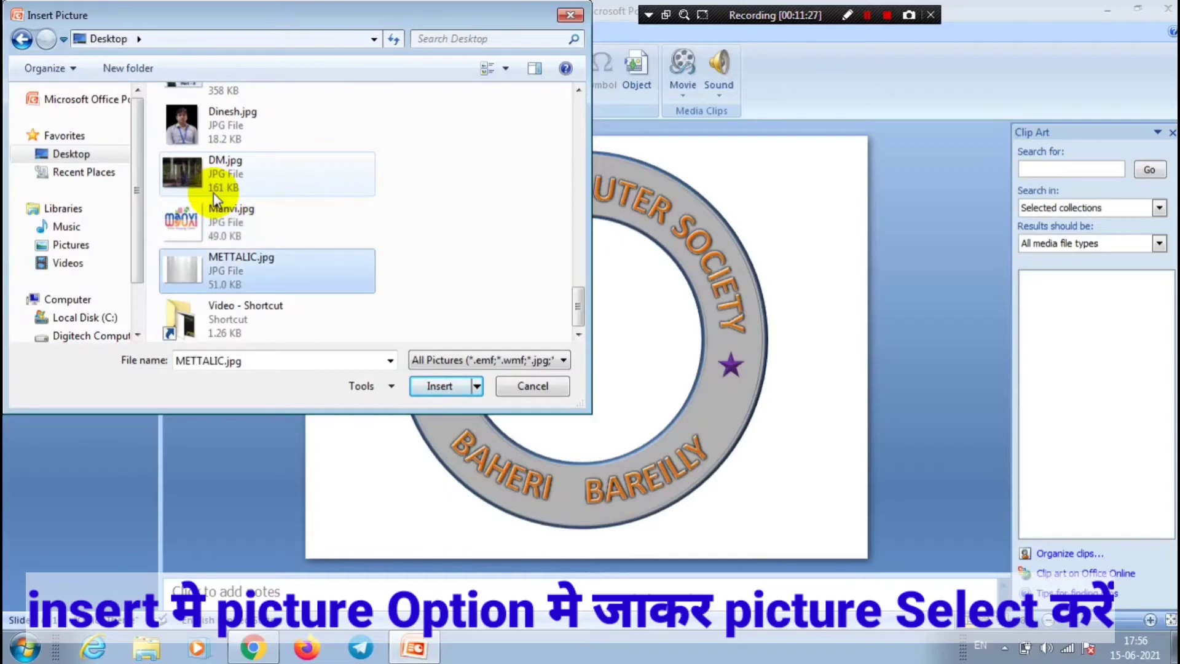
double_click(202, 270)
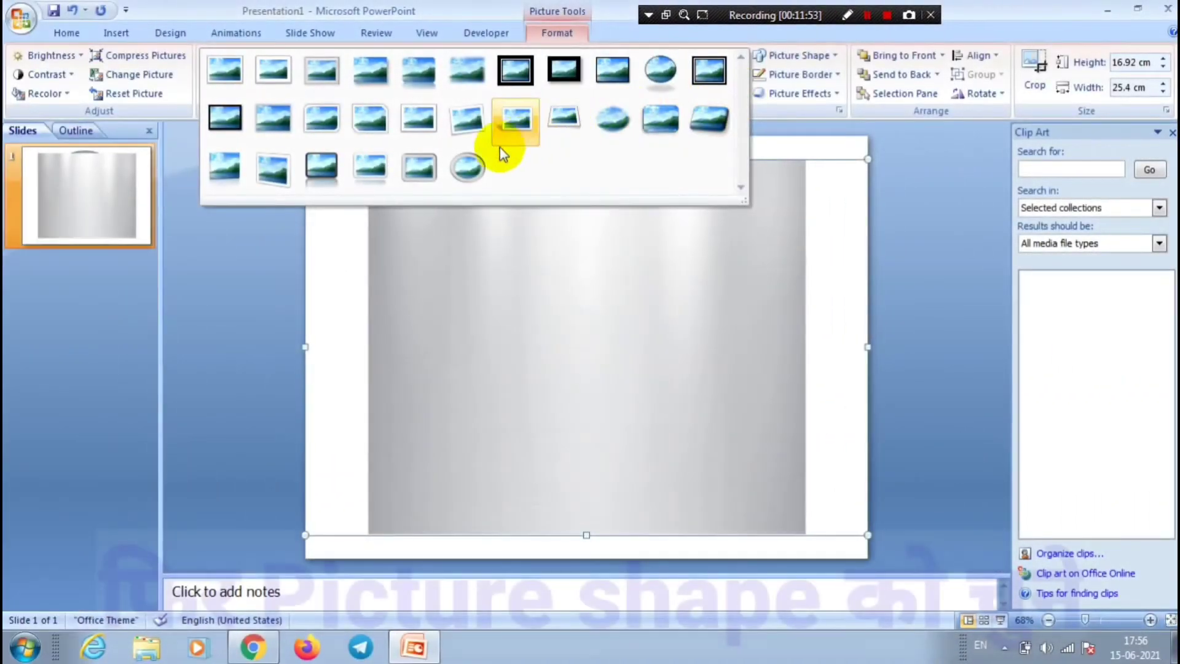
- Apply the soft-edged oval picture style to the metallic picture
left_click(817, 97)
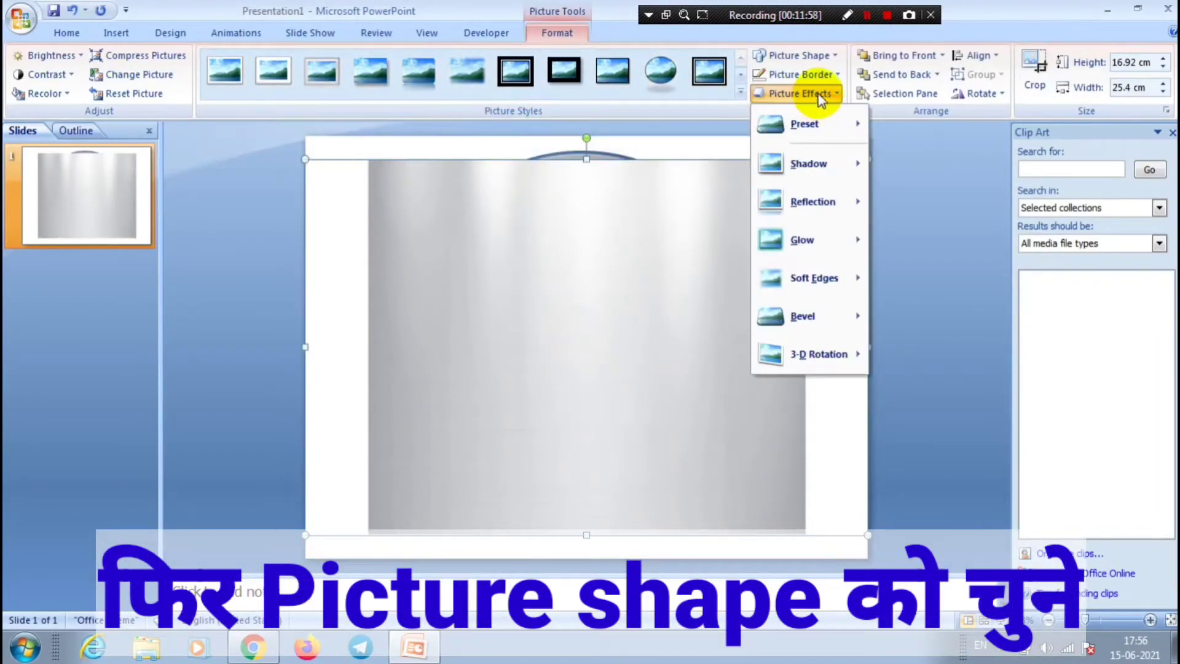
left_click(742, 95)
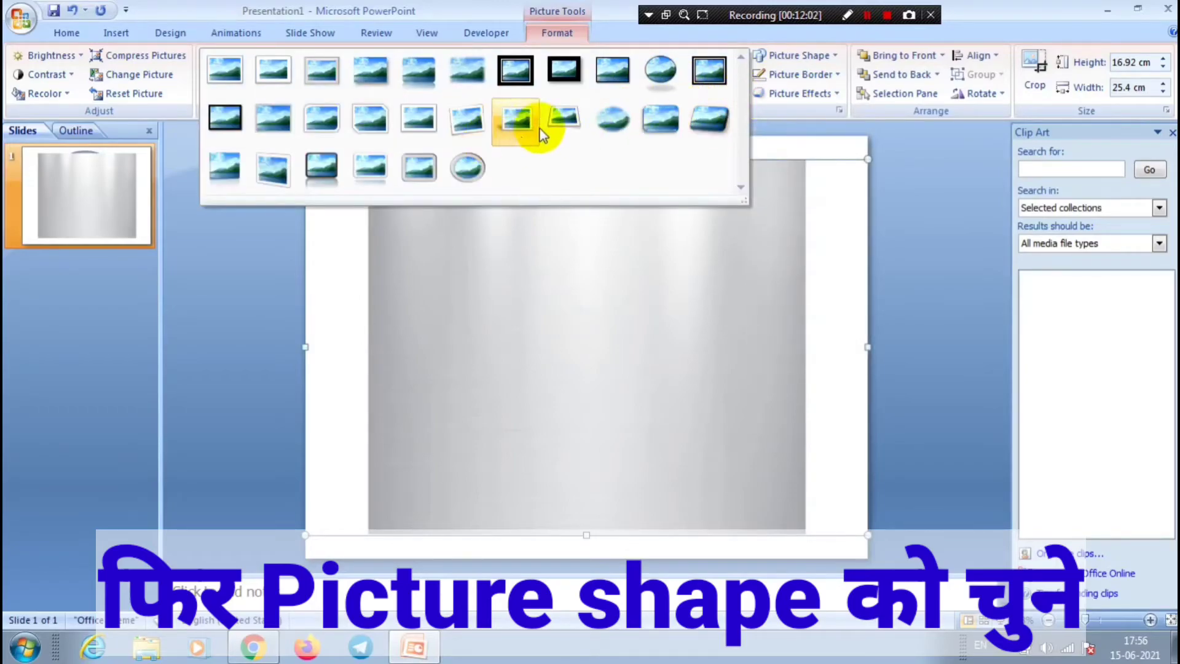
left_click(620, 113)
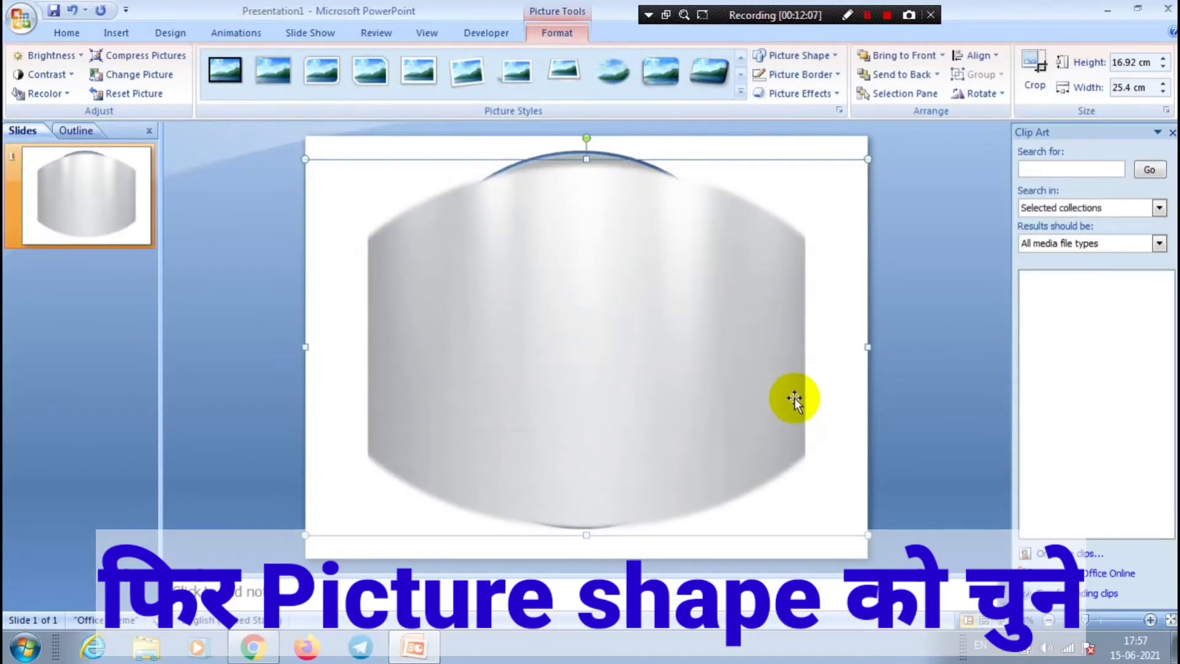
- Resize the metallic picture to about 13.69 cm high by 17.11 cm wide and position it over the ring's central opening
left_click_drag(863, 532, 768, 485)
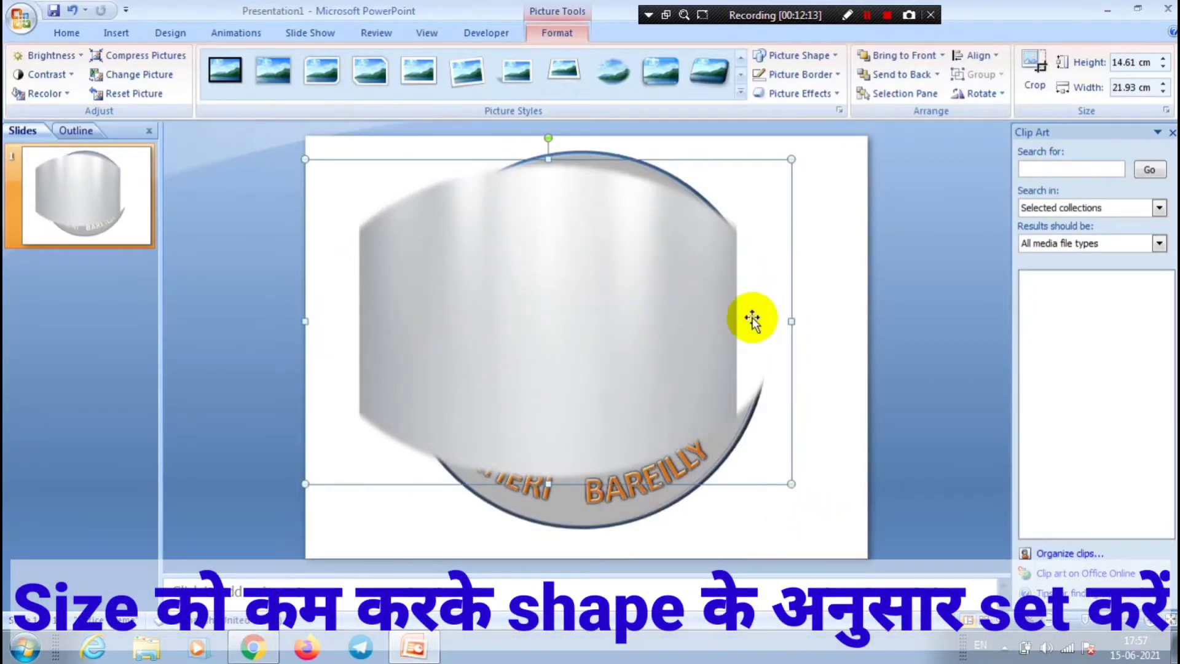
left_click_drag(790, 318, 691, 317)
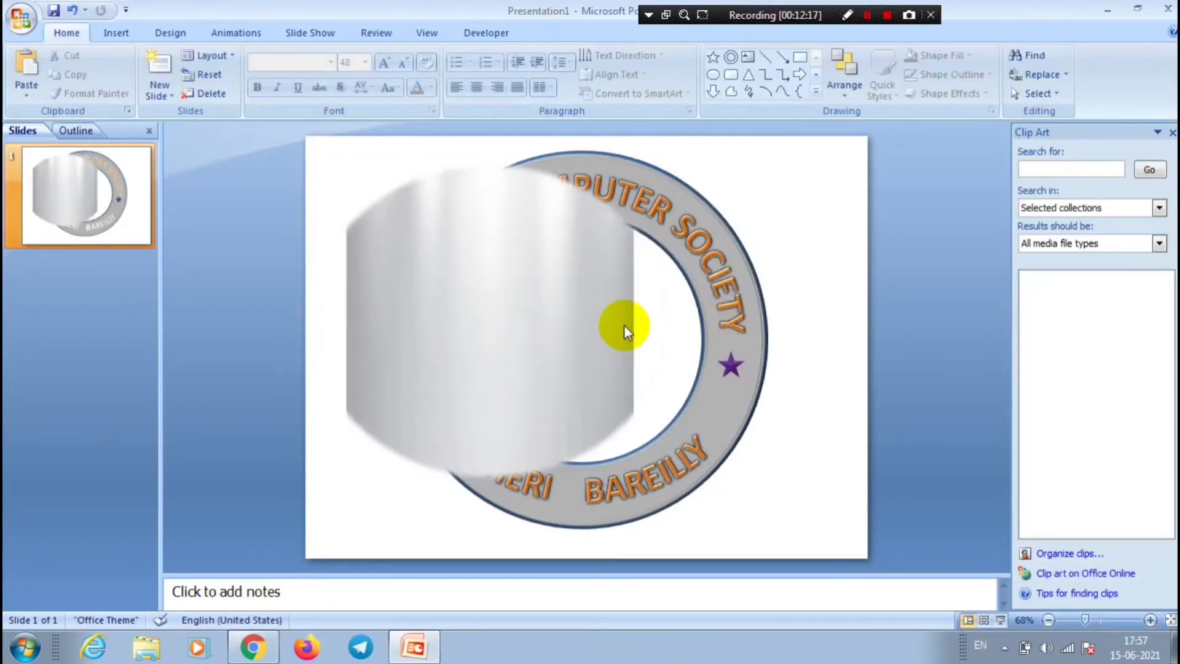
left_click(574, 319)
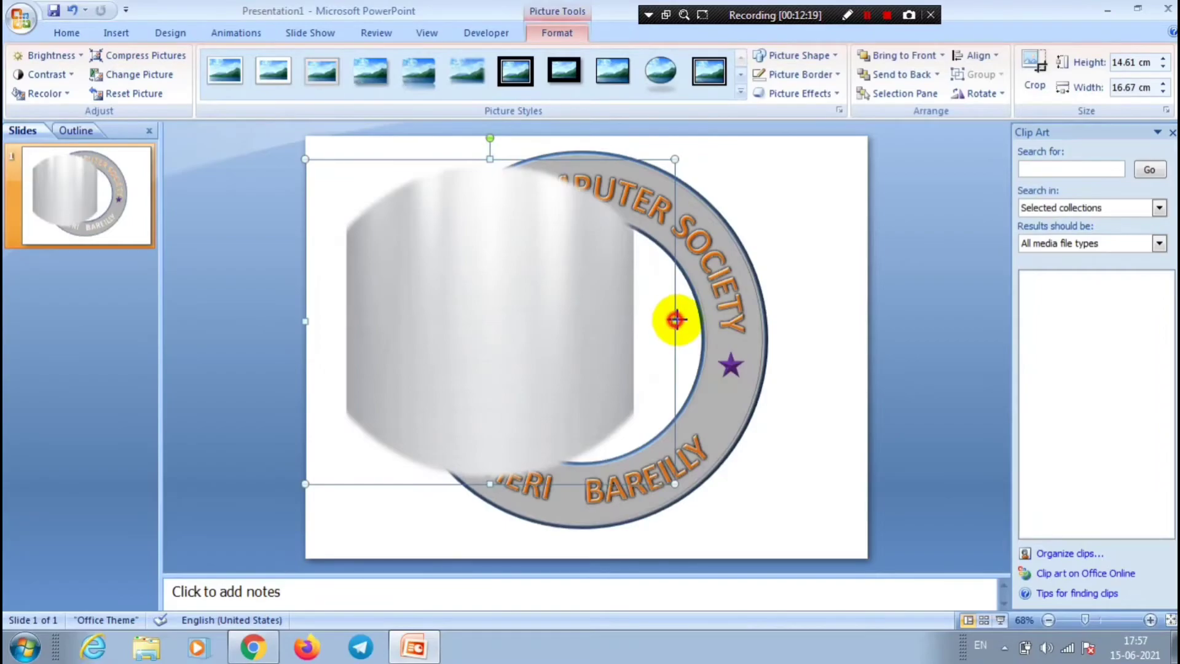
left_click_drag(674, 321, 710, 327)
left_click_drag(612, 323, 683, 344)
left_click_drag(374, 505, 428, 483)
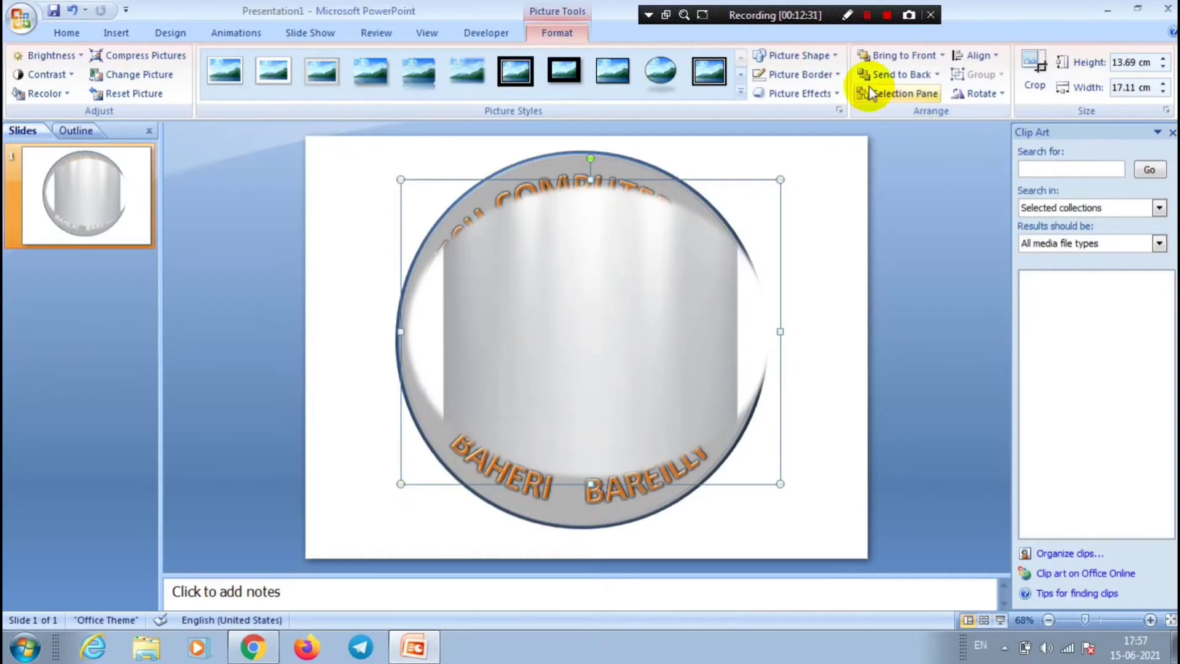
- Send the metallic picture behind the ring and all other objects, then deselect it
left_click(937, 75)
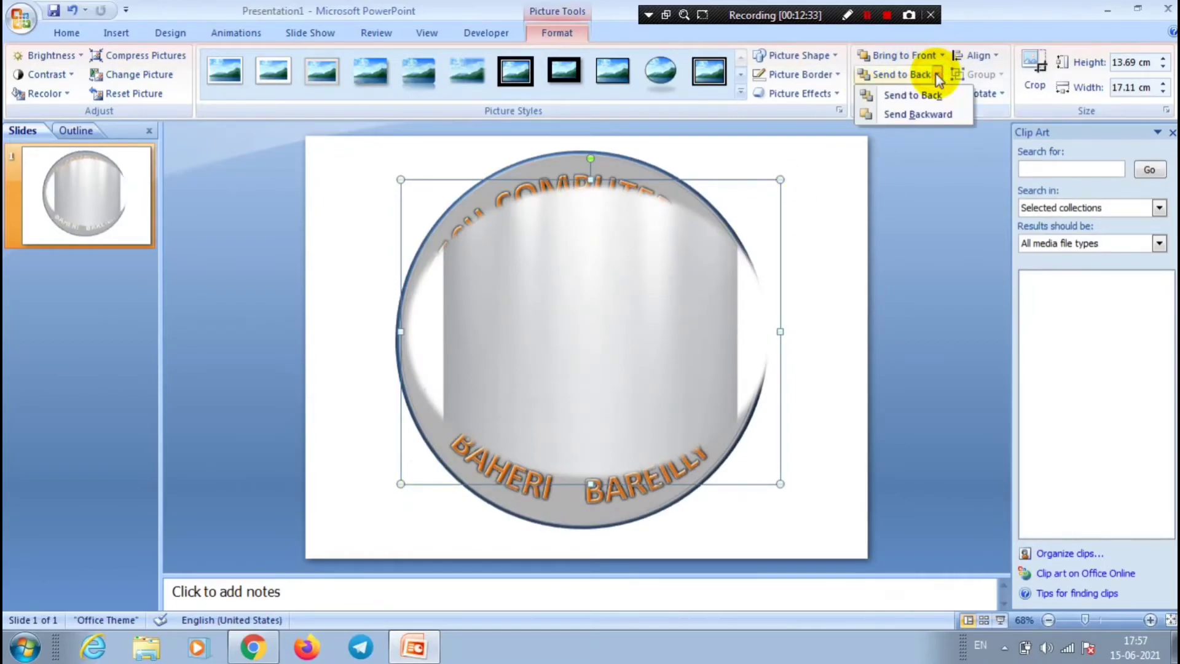
left_click(927, 94)
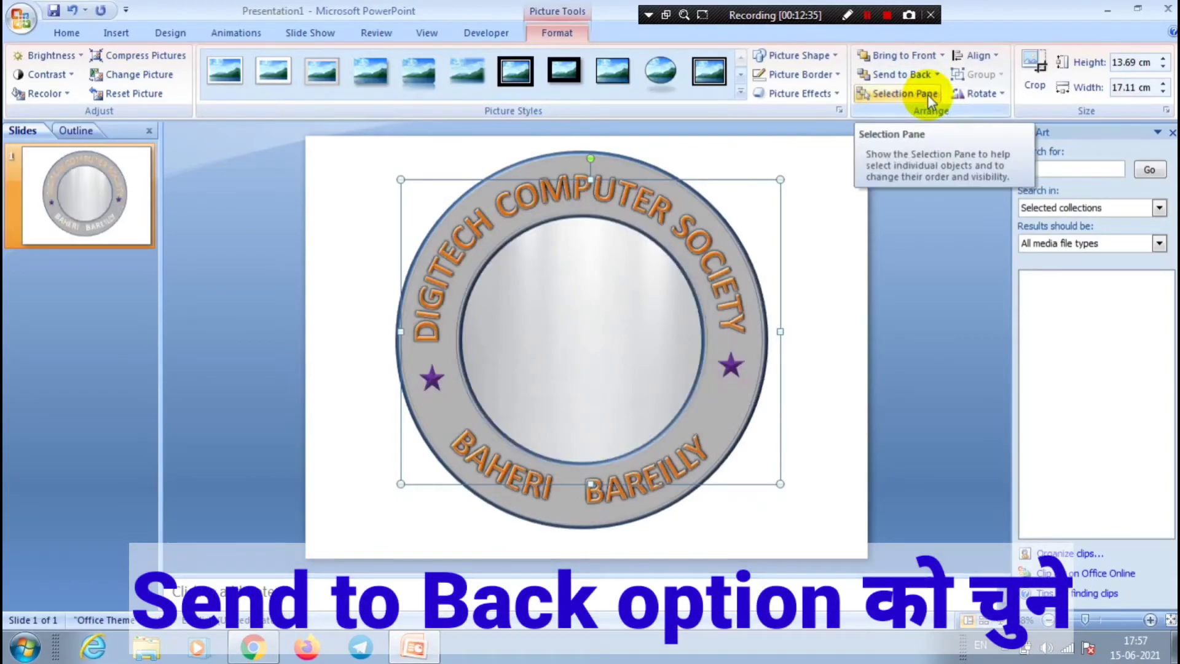
left_click(824, 323)
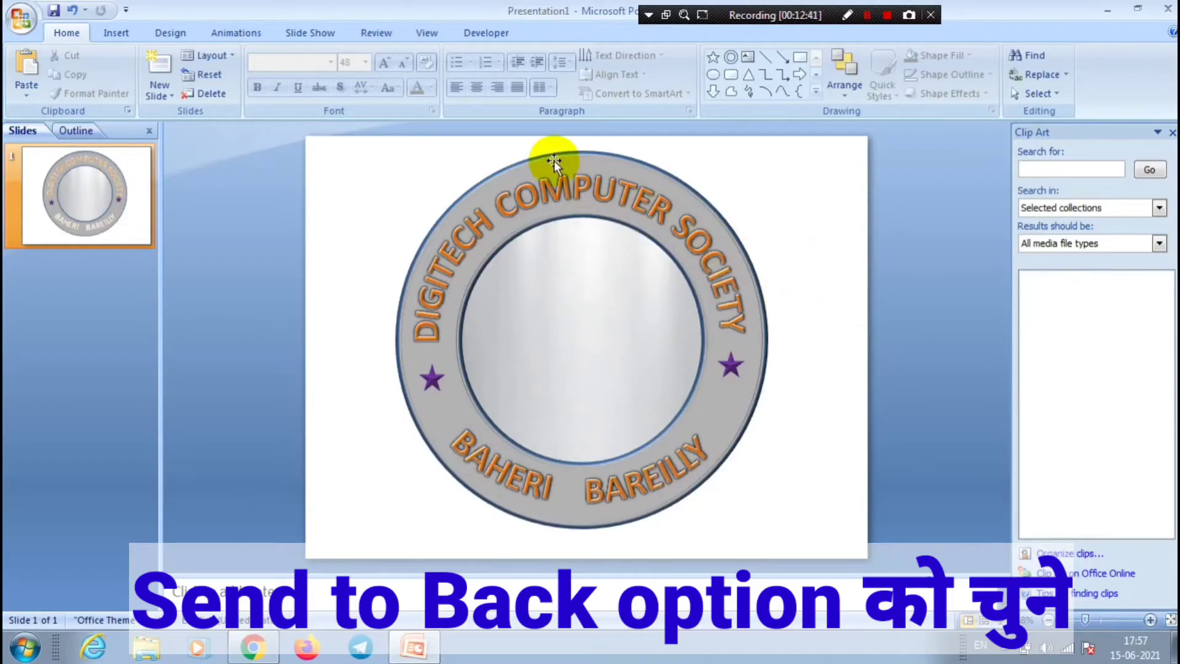
- Insert WordArt in the dark red bevelled style from the gallery's last row with the text "DCS"
left_click(117, 33)
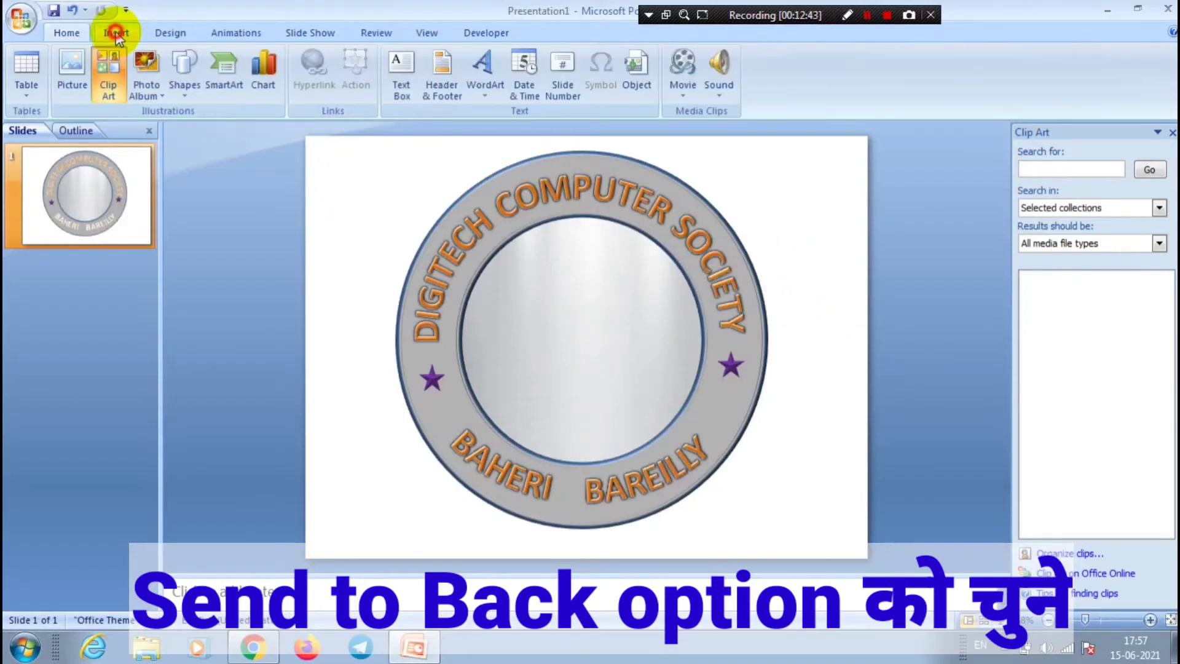
left_click(487, 97)
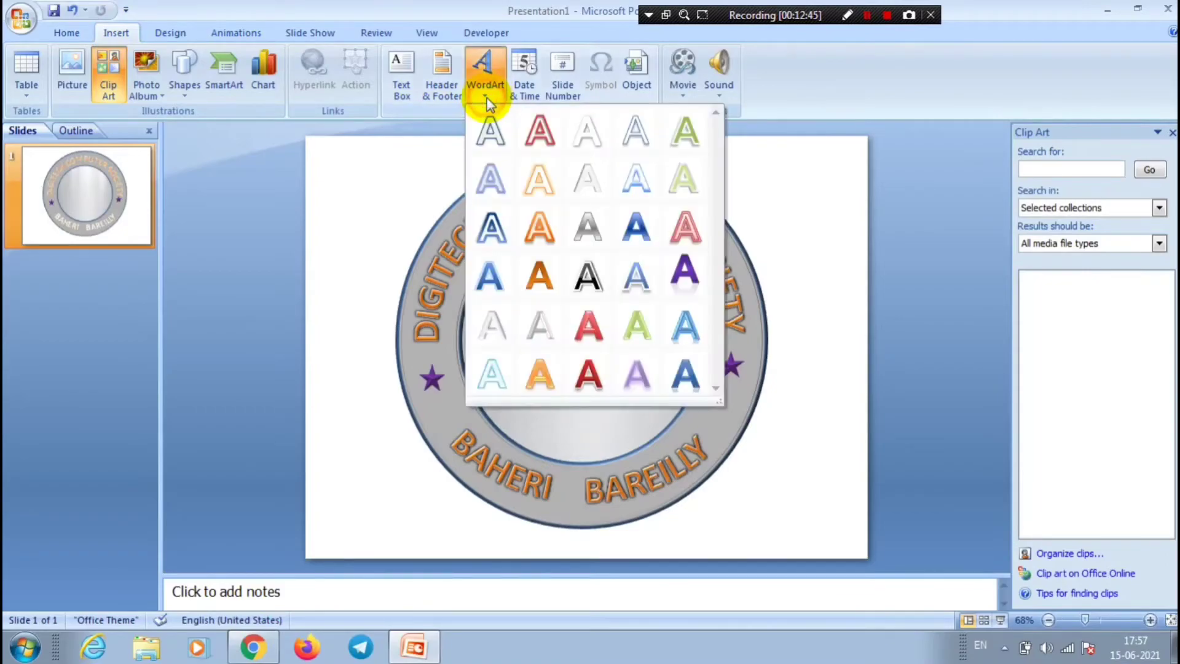
left_click(587, 371)
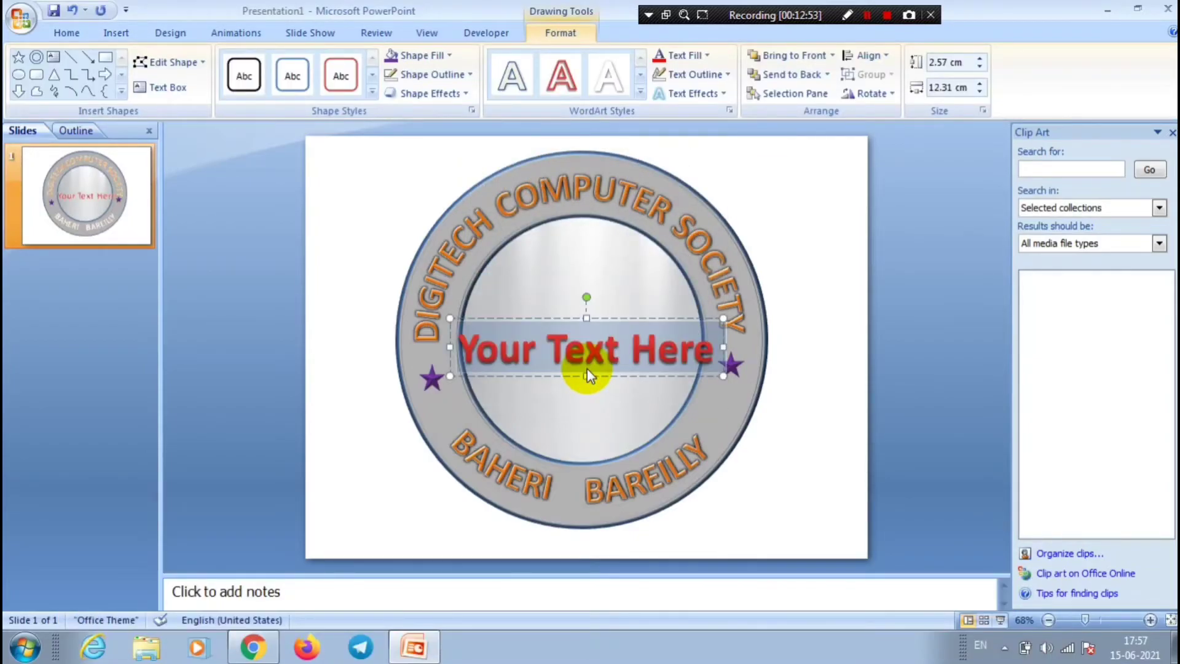
type("DCS")
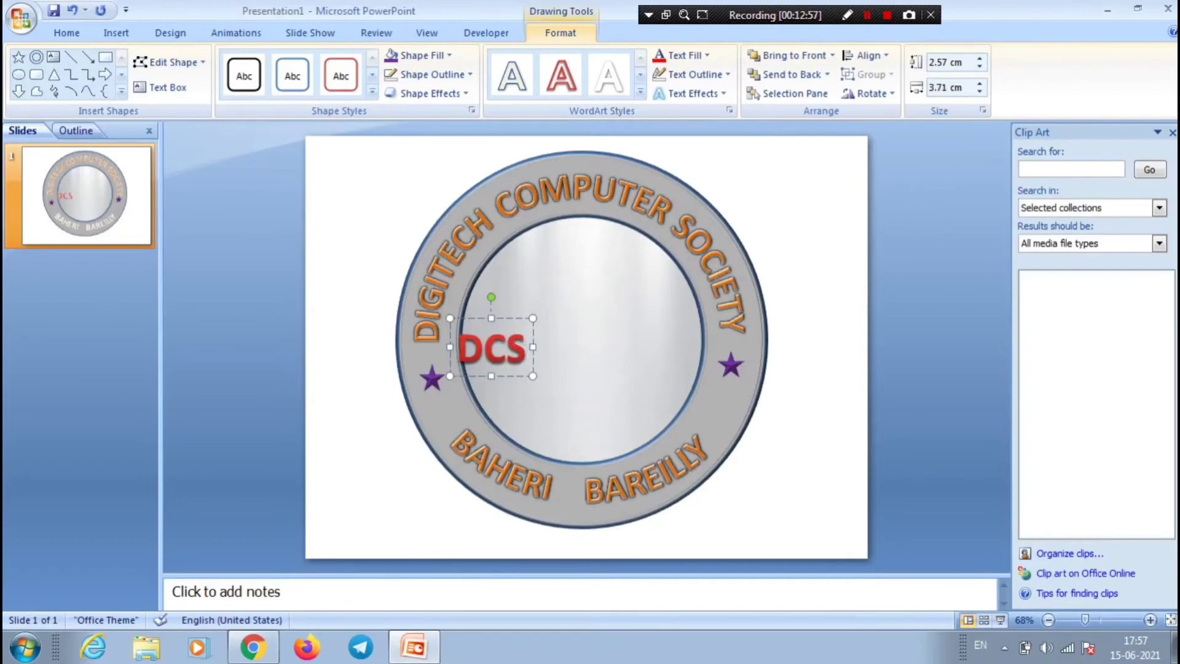
- Enlarge the DCS text to font size 138 and centre it inside the metallic circle
key("ctrl+a")
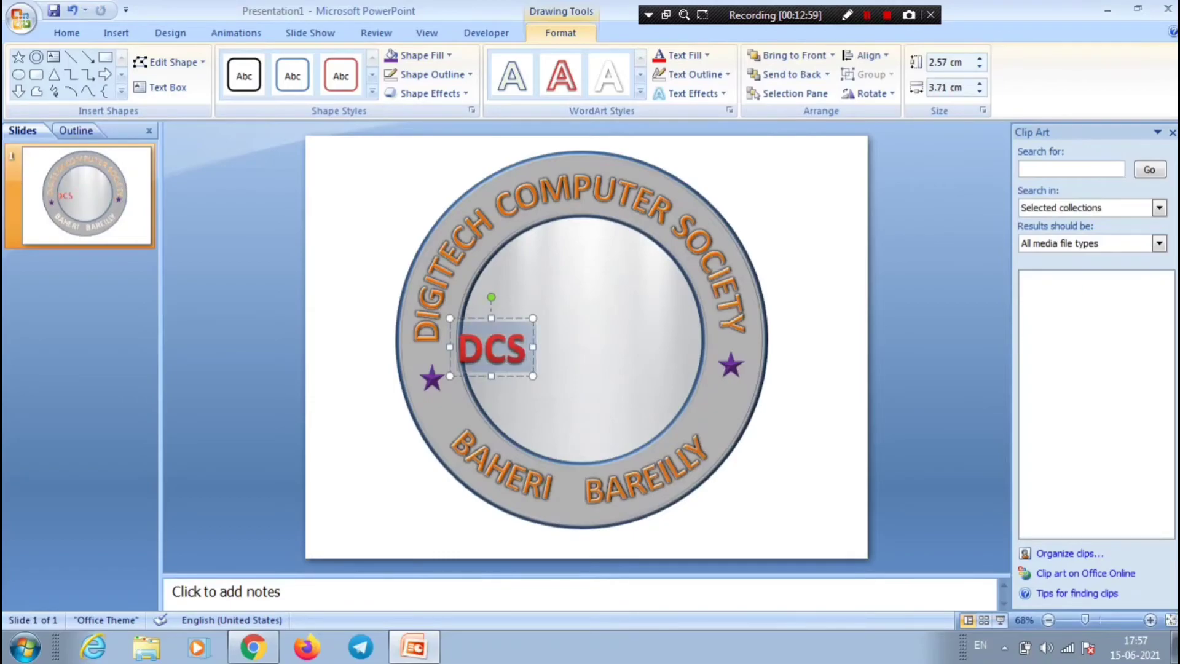
left_click(67, 32)
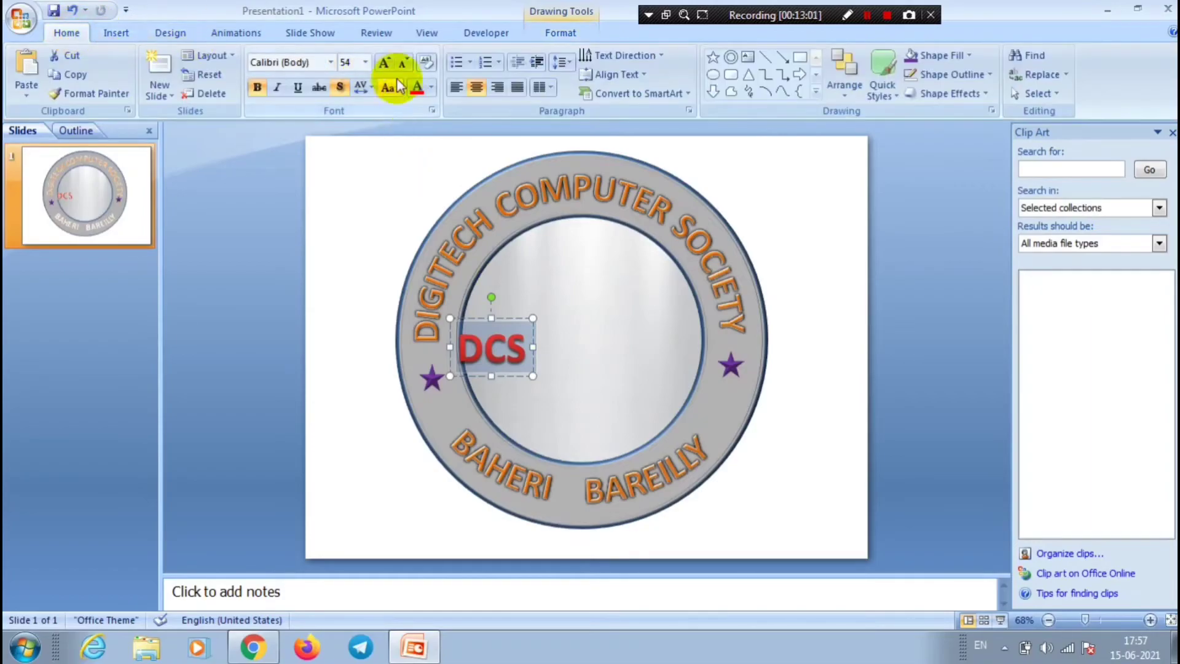
left_click(383, 63)
left_click(383, 64)
left_click(384, 64)
left_click(383, 63)
left_click(383, 64)
left_click(384, 63)
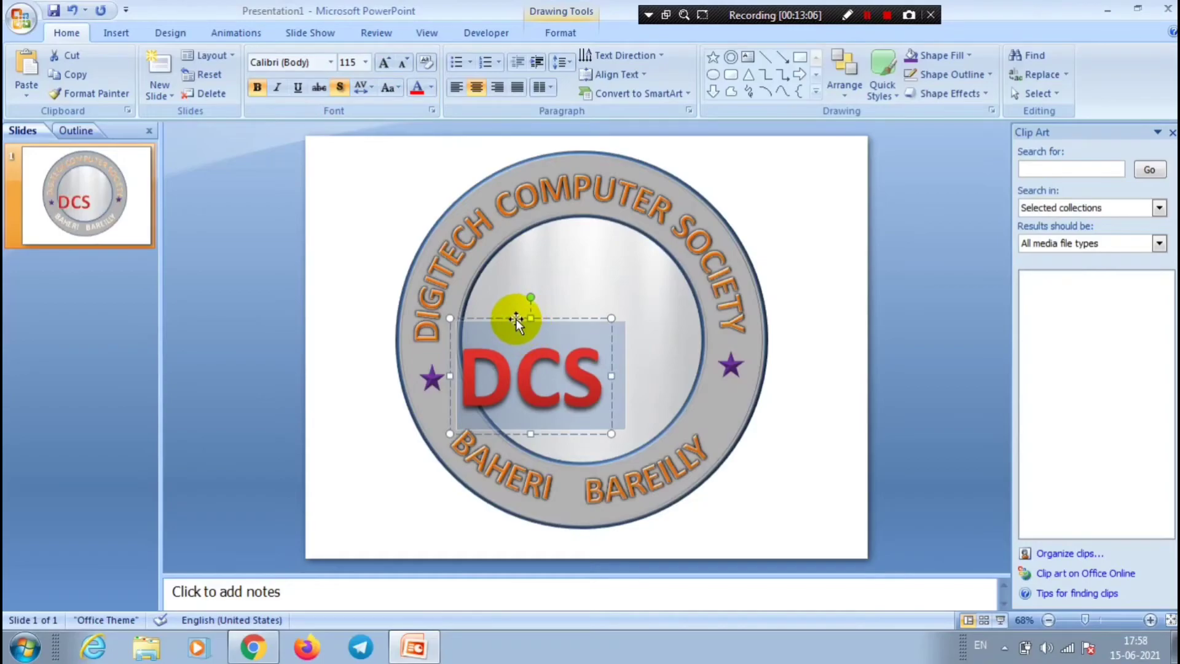
left_click_drag(515, 318, 564, 282)
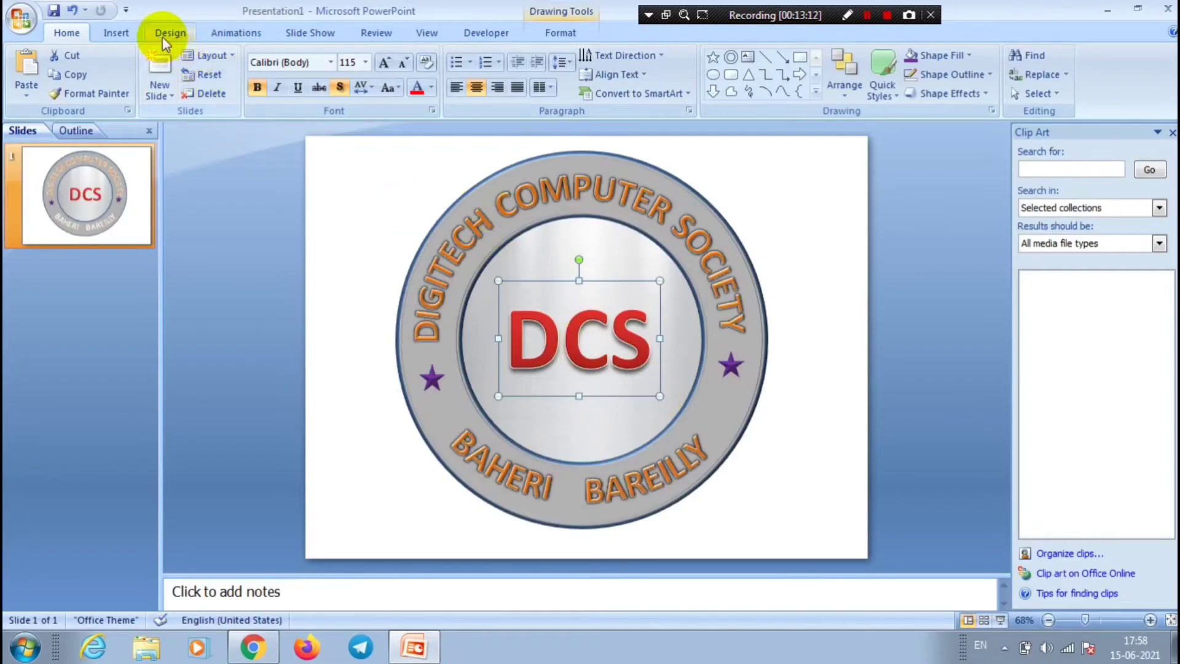
left_click(382, 62)
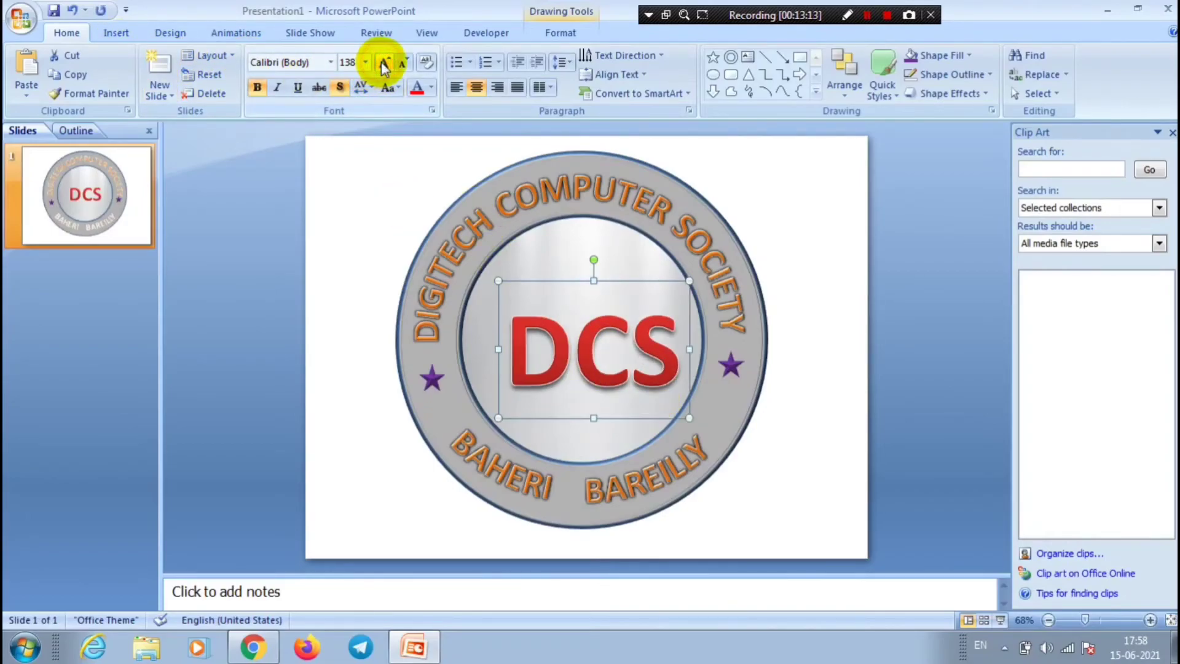
left_click_drag(580, 283, 564, 257)
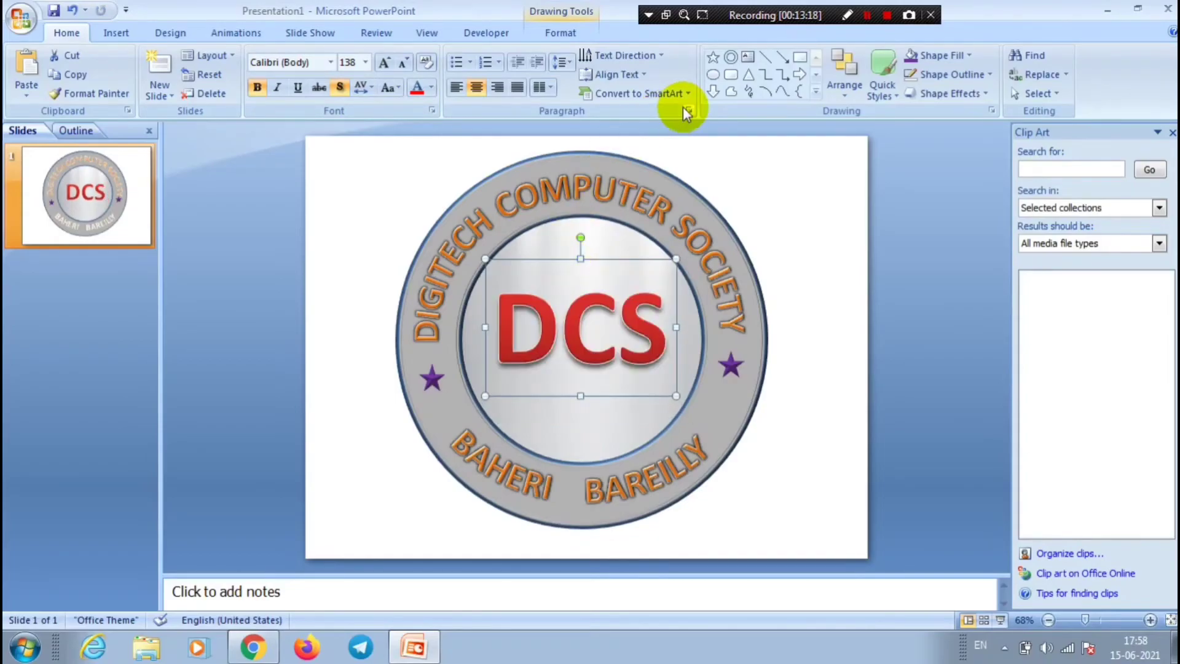
- Apply the first reflection variation to the DCS WordArt
double_click(593, 261)
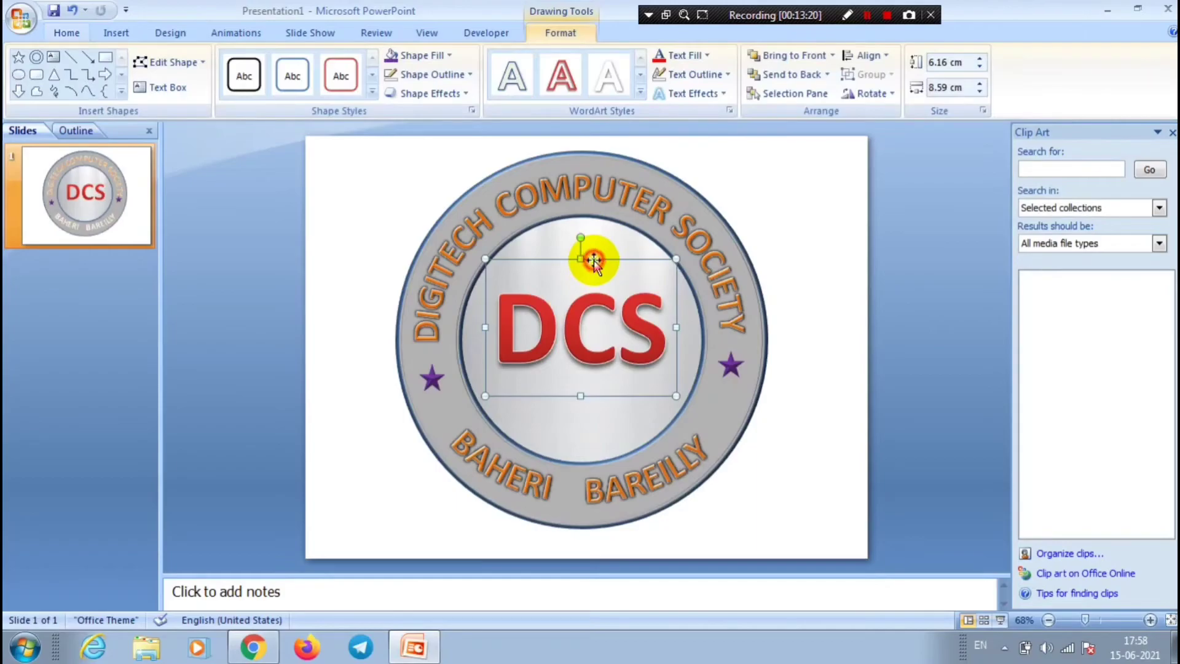
left_click(723, 94)
mouse_move(748, 207)
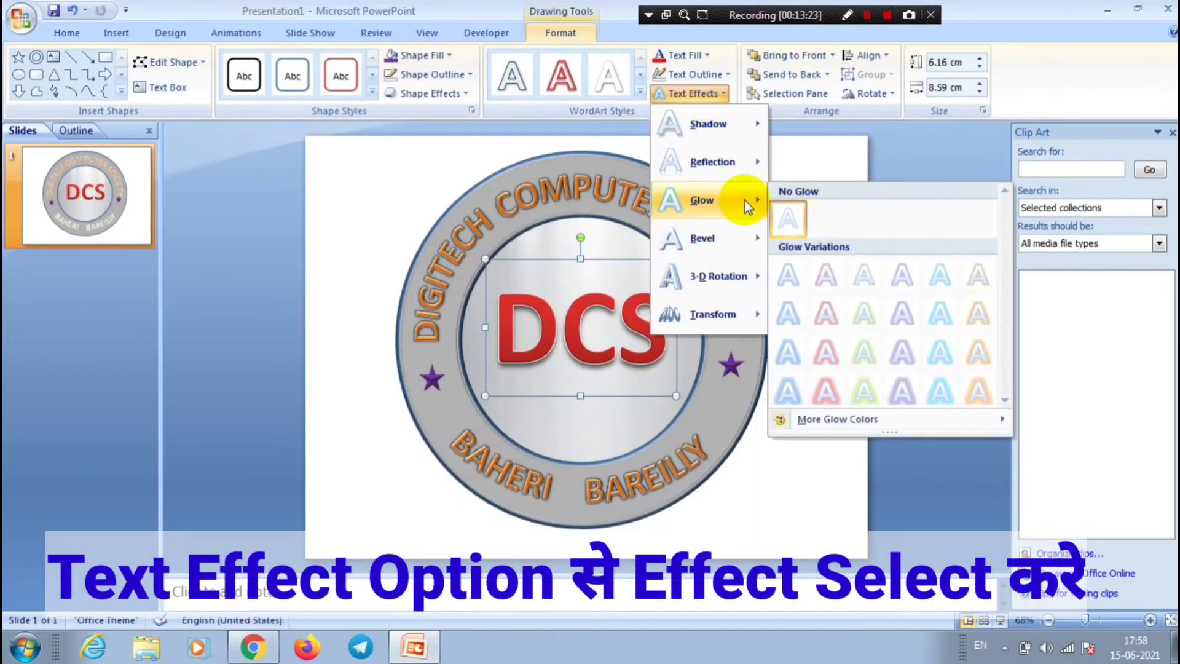
mouse_move(746, 165)
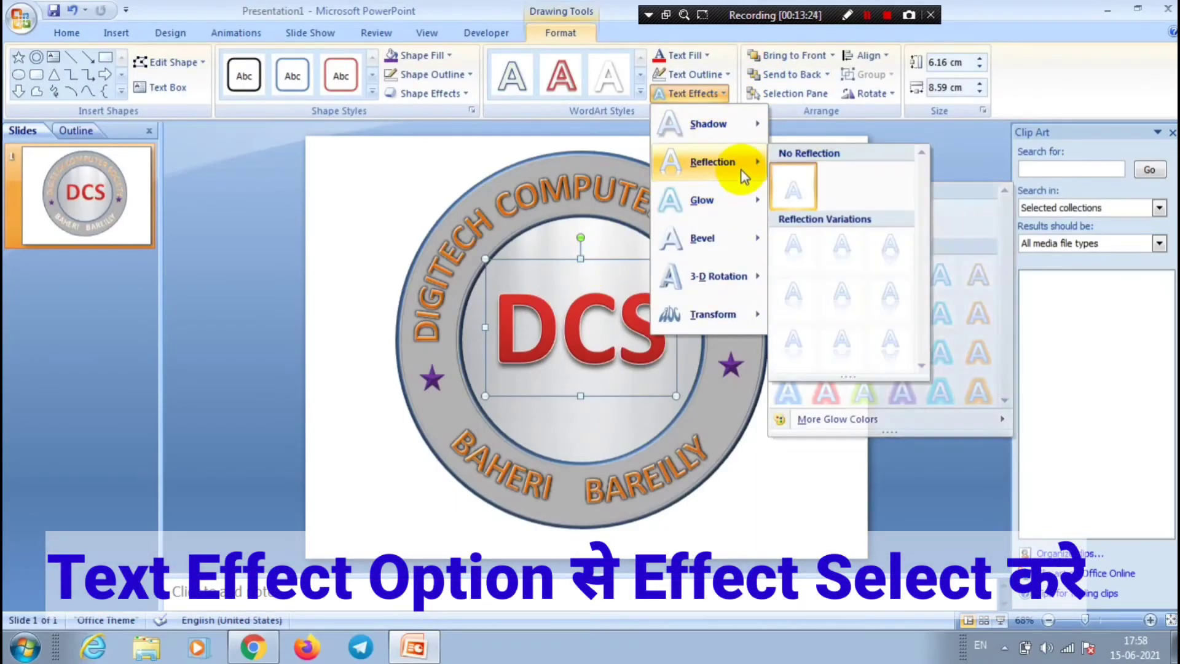
left_click(793, 244)
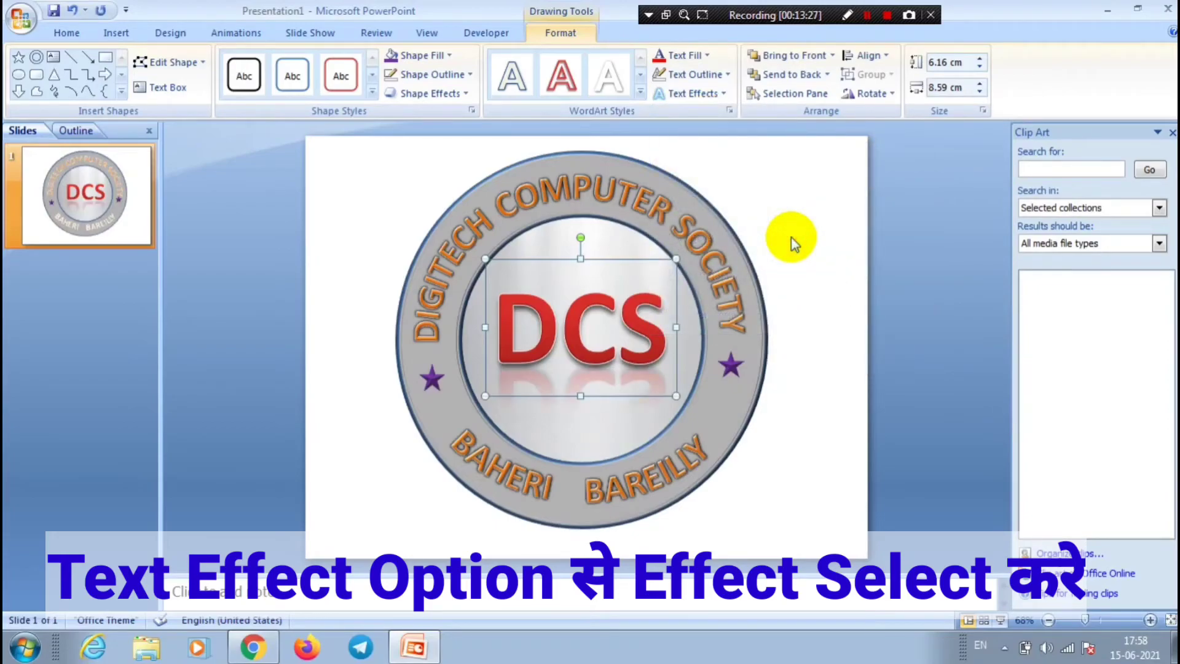
- Apply the first bevel of the gallery's second row to the DCS text, adjust its position slightly and deselect it
left_click(718, 94)
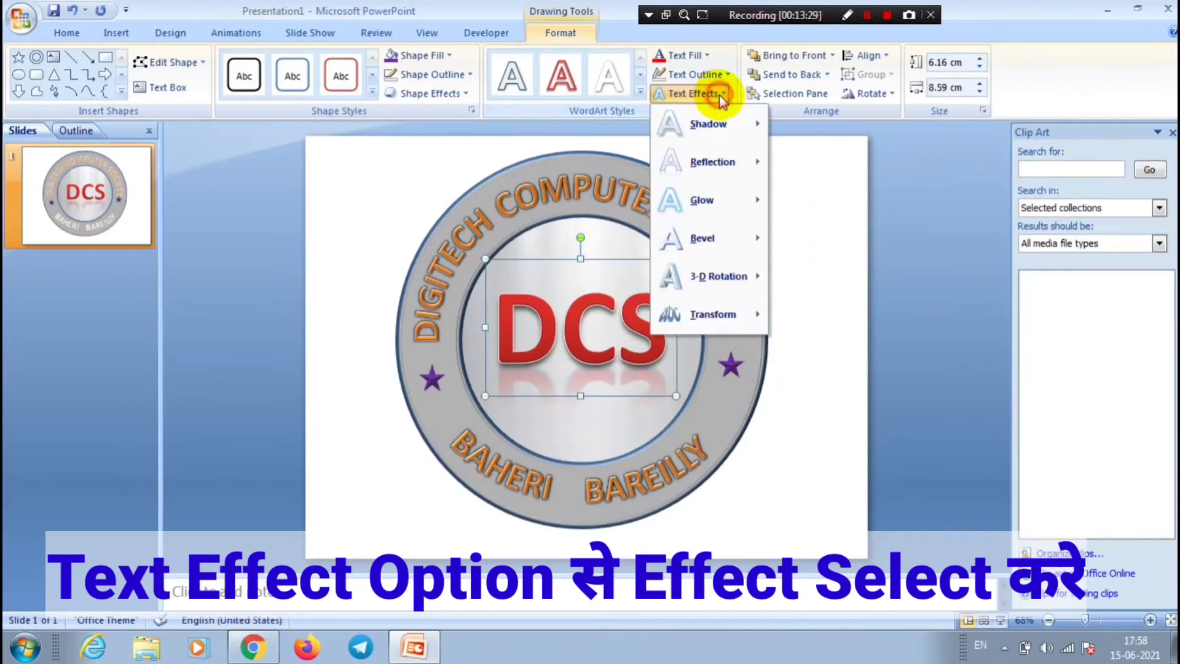
mouse_move(746, 249)
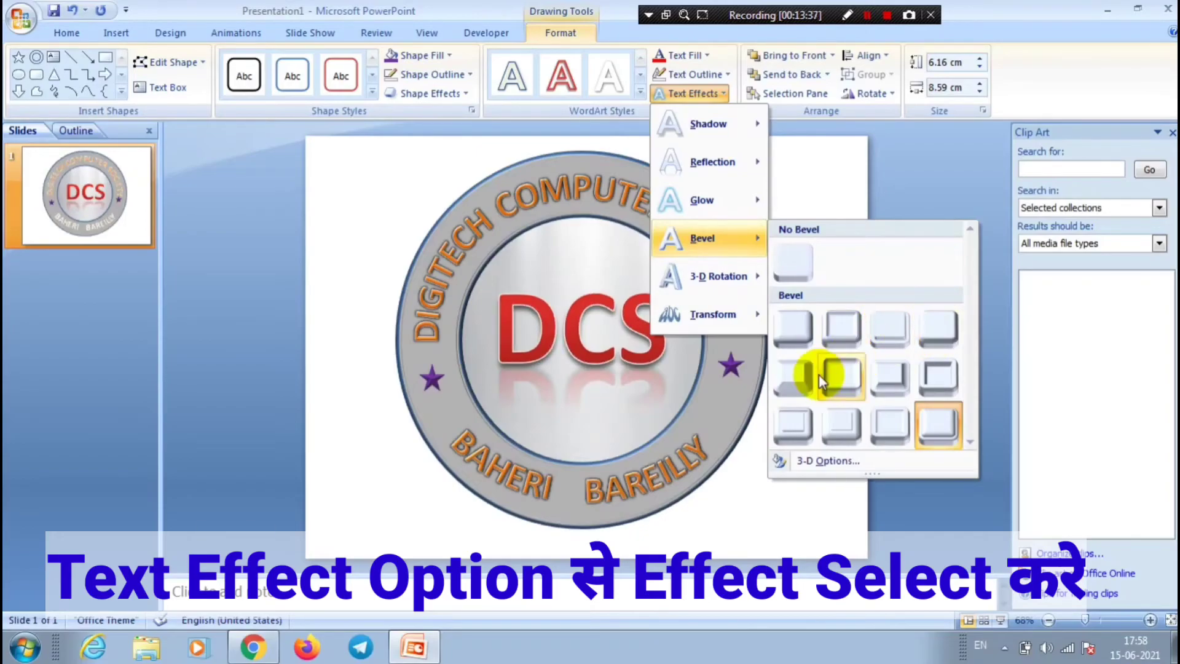
left_click(798, 377)
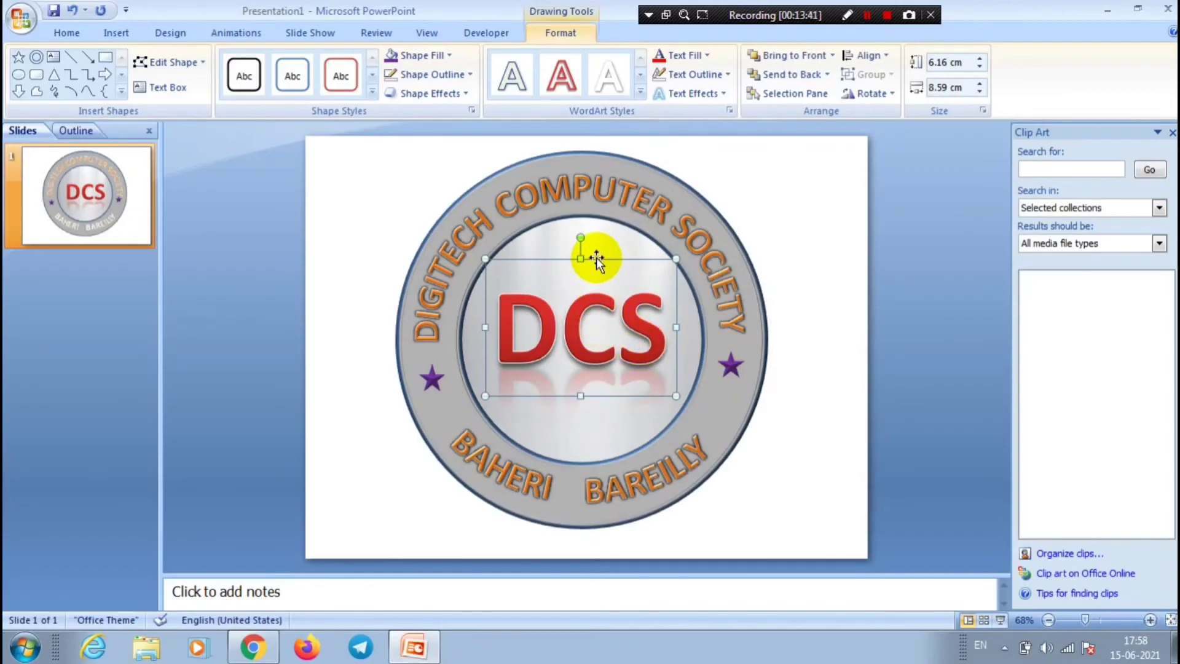
left_click_drag(598, 260, 602, 261)
left_click(838, 349)
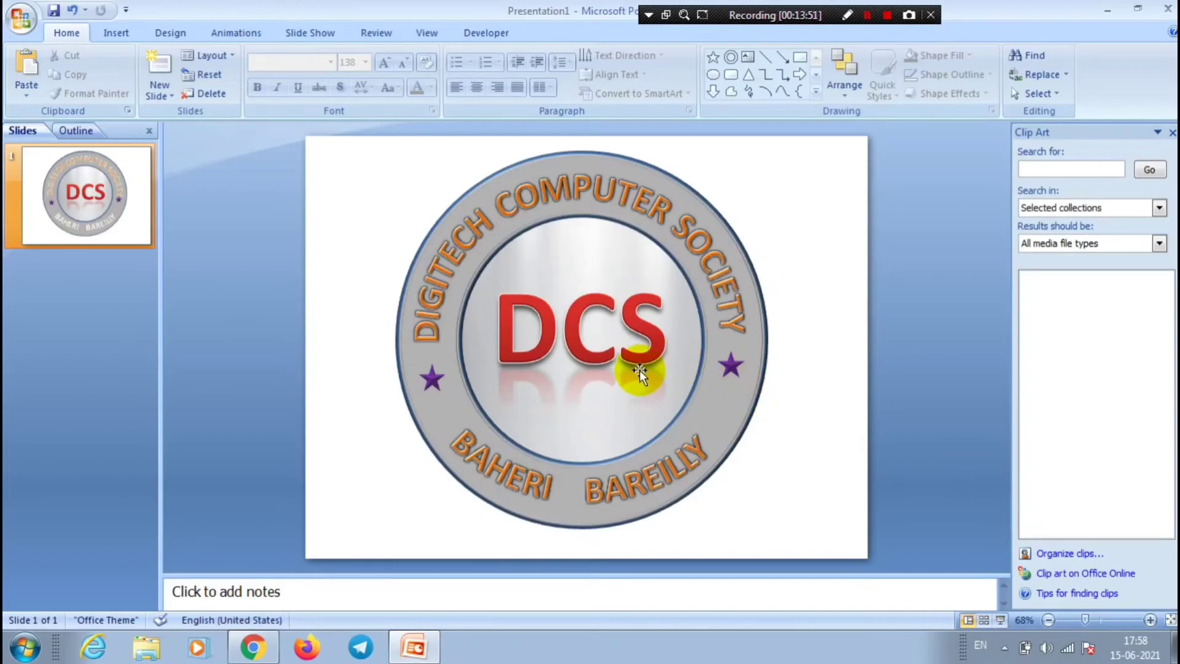
- Select all objects on the slide and group them into one logo
key("ctrl+a")
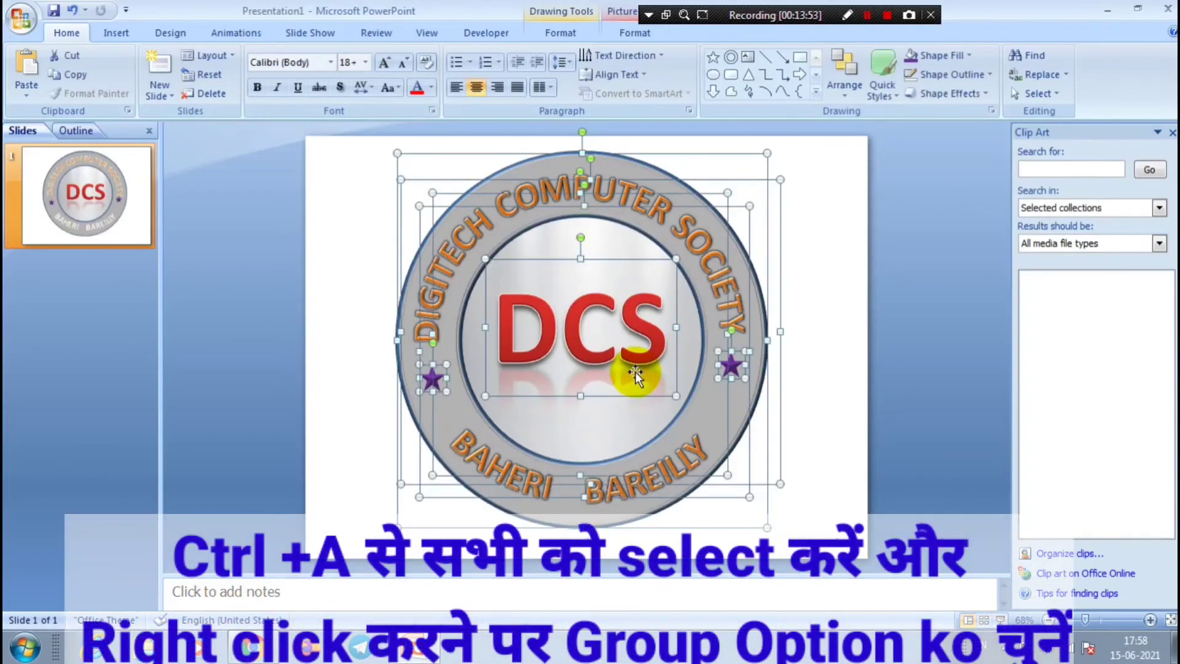
right_click(689, 360)
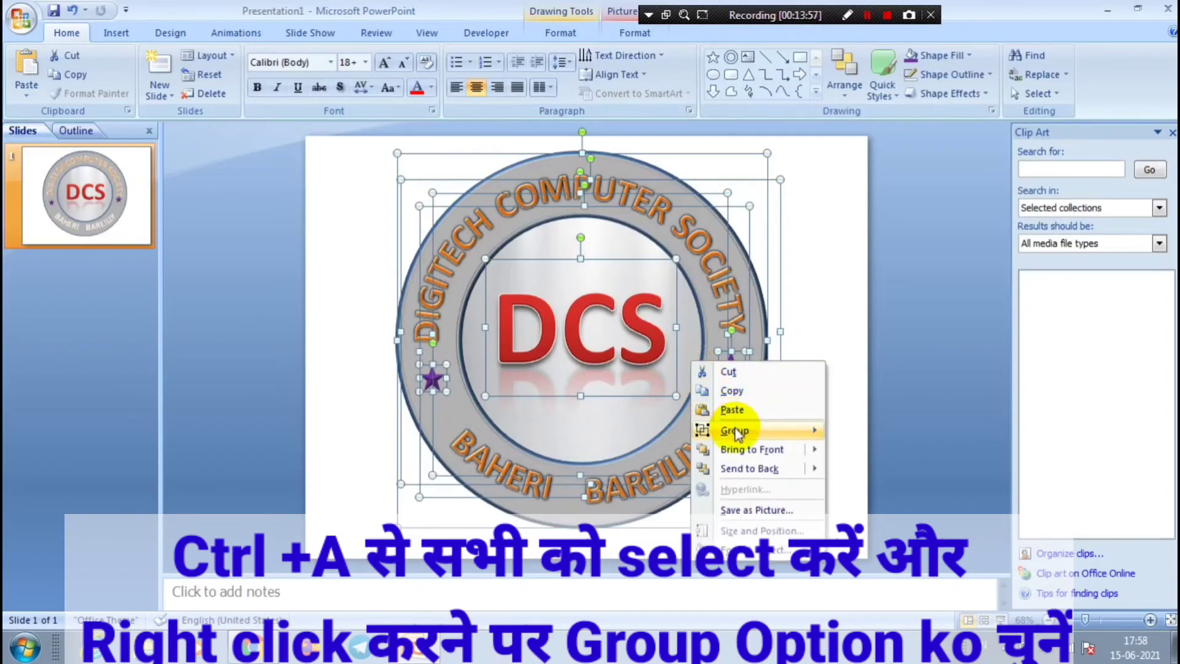
mouse_move(737, 431)
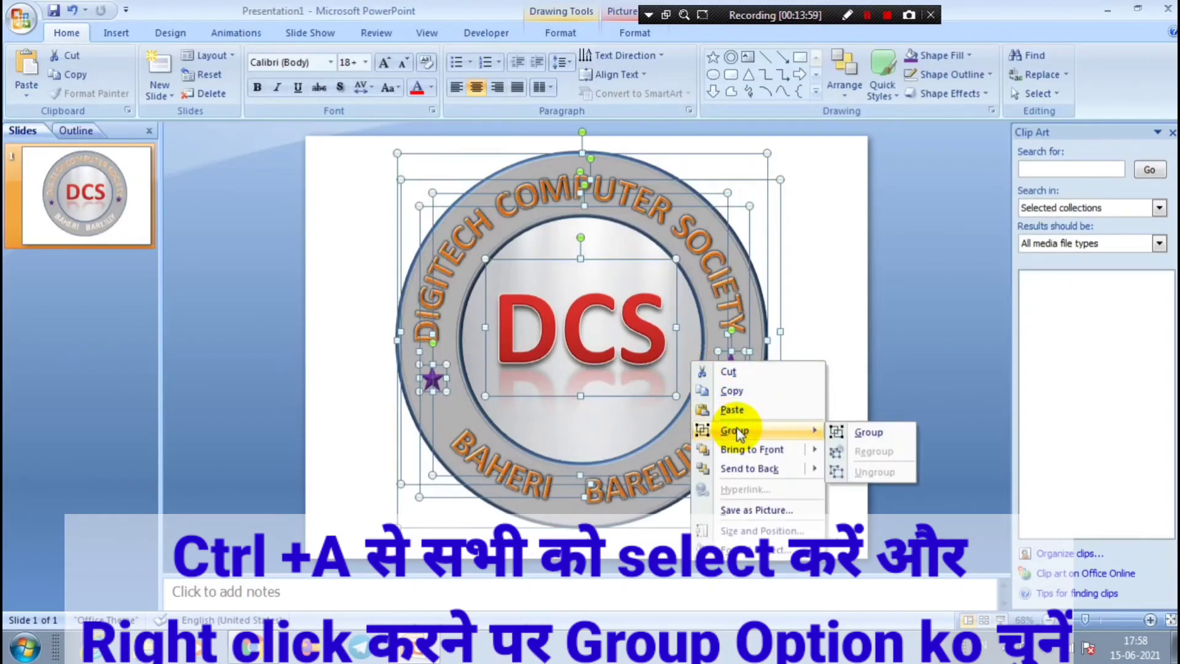
left_click(858, 433)
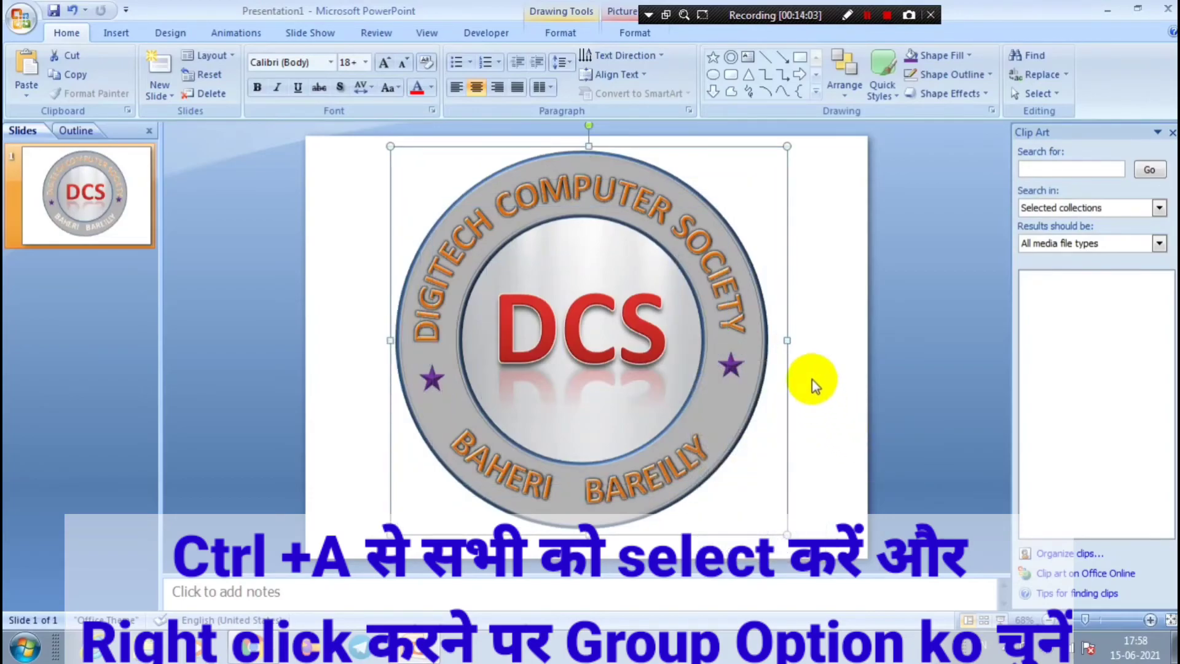
- Save the grouped logo as a PNG picture named DIGITECH on the Desktop, then deselect the group
right_click(666, 375)
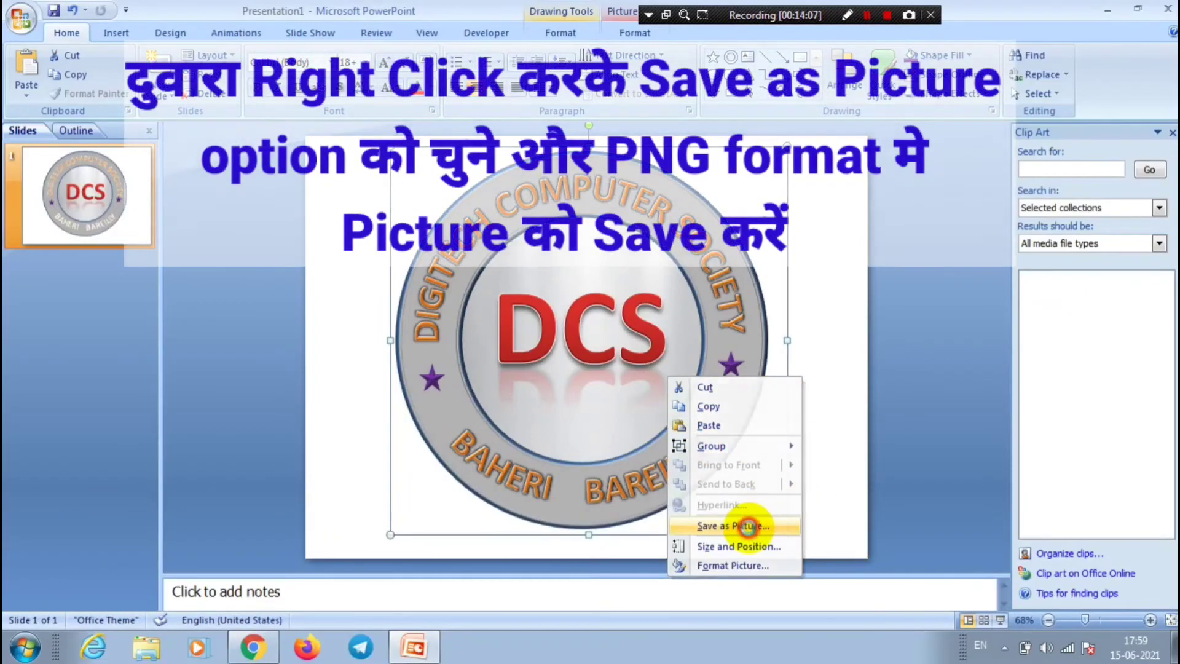
left_click(748, 526)
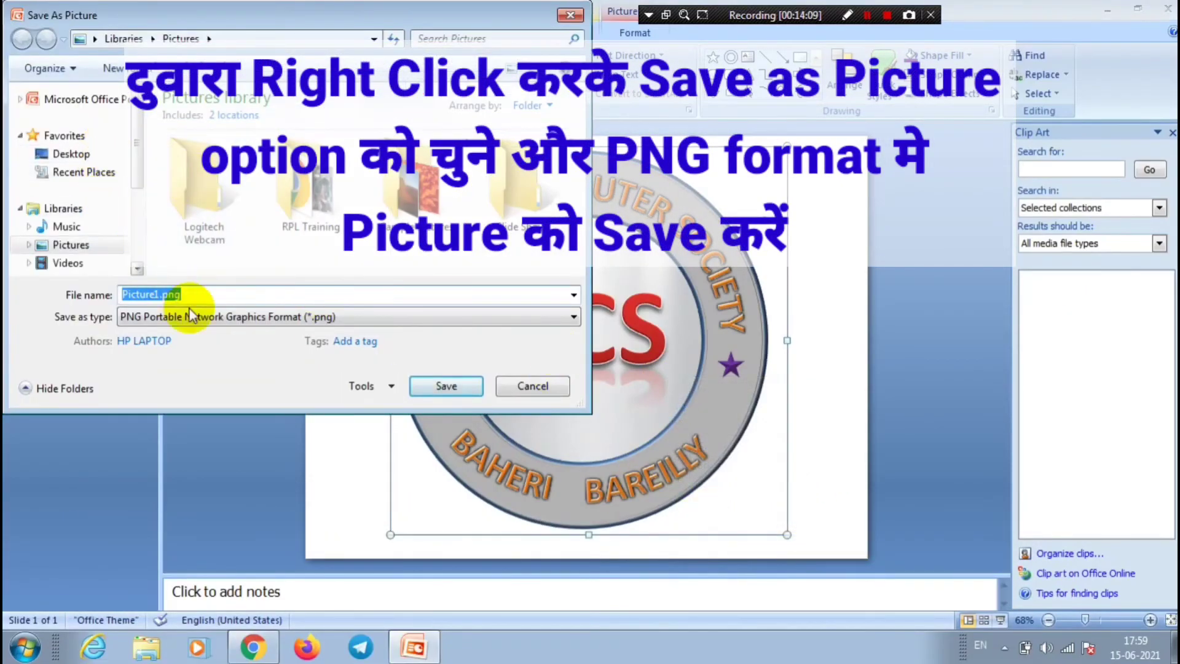
left_click(91, 155)
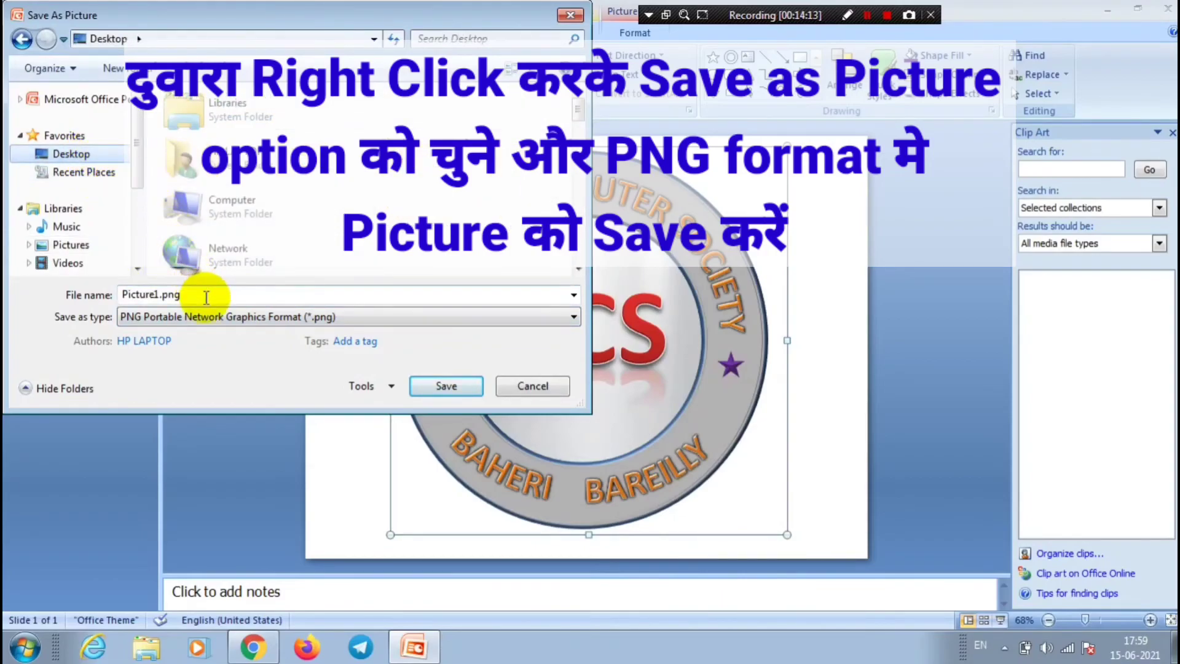
type("DIGI")
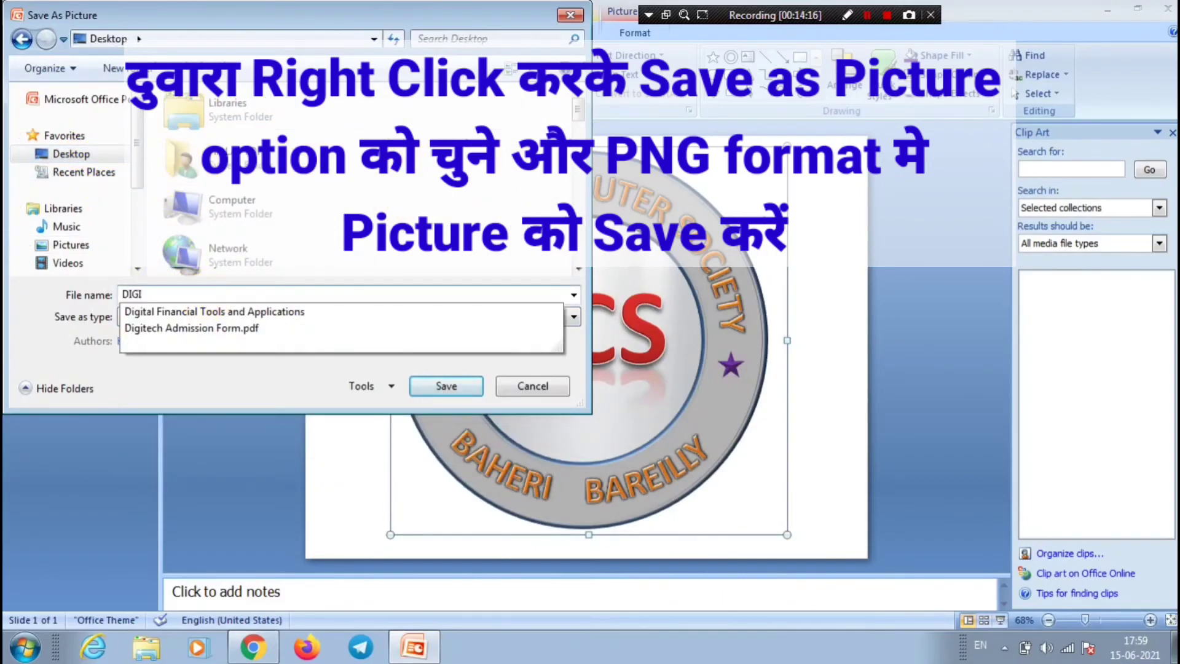
type("TECH")
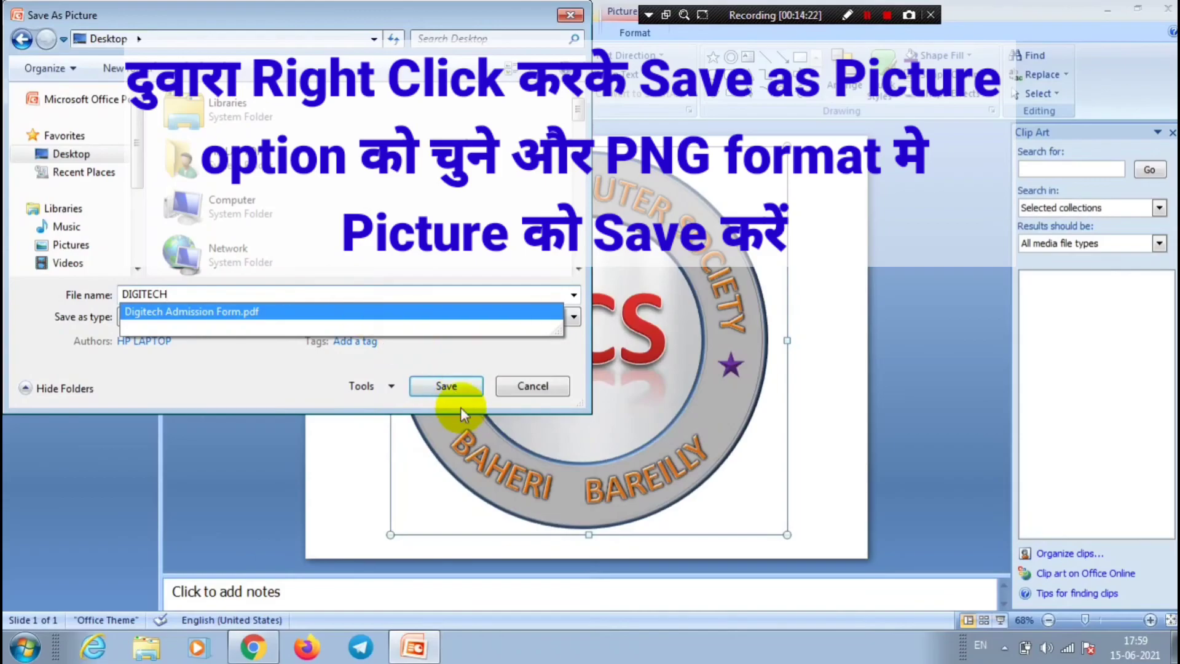
left_click(450, 384)
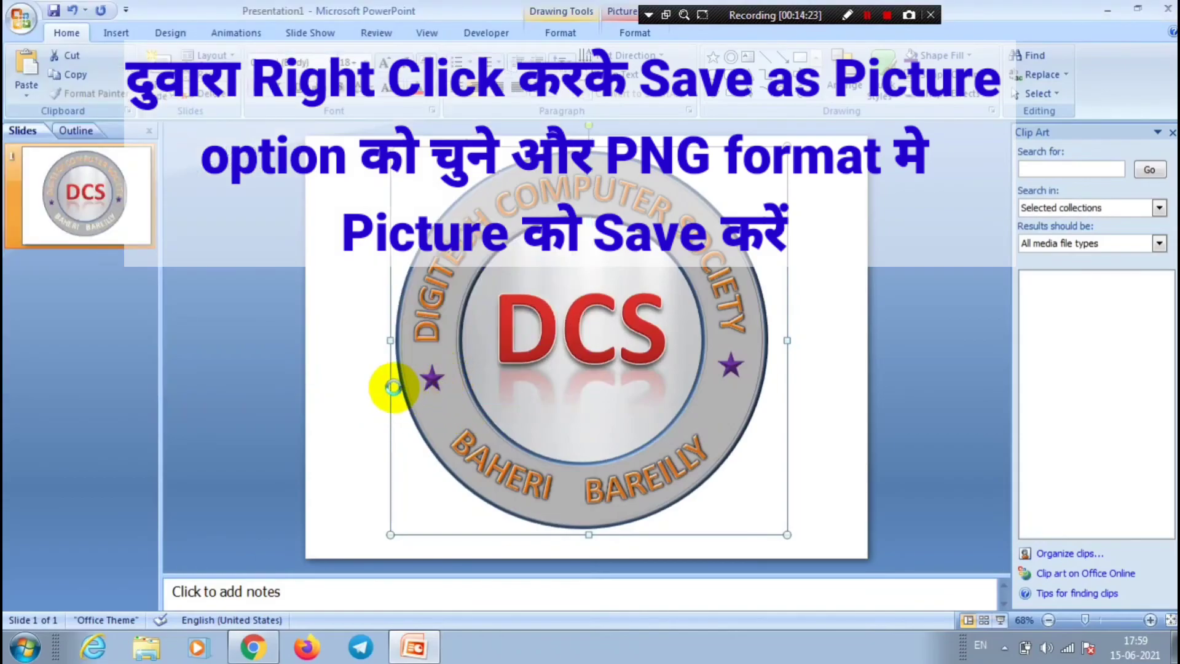
left_click(832, 307)
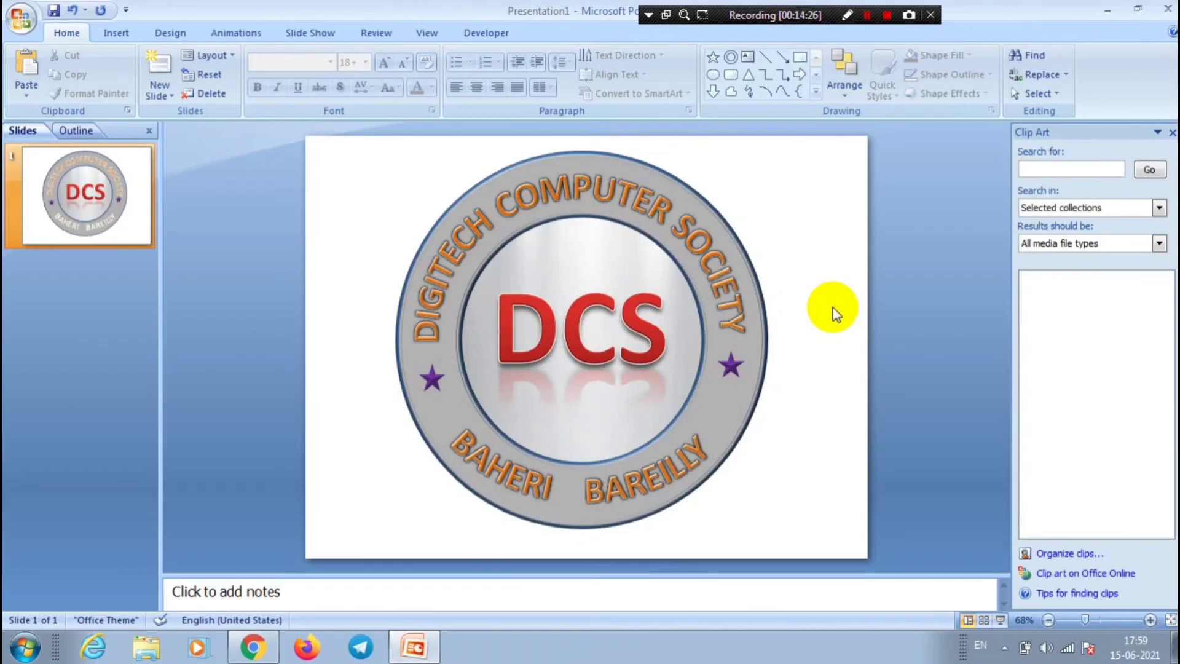
- Minimize PowerPoint and view DIGITECH.png from the Desktop, close the viewer and preview the picture again
left_click(1104, 8)
double_click(485, 26)
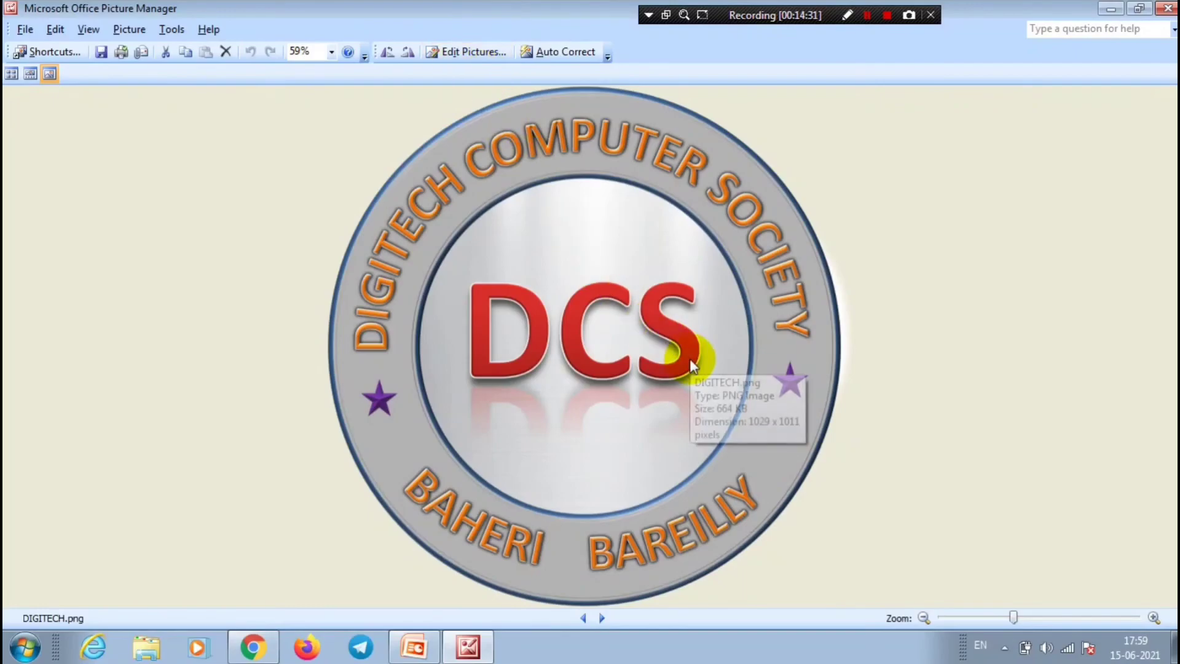
left_click(1167, 9)
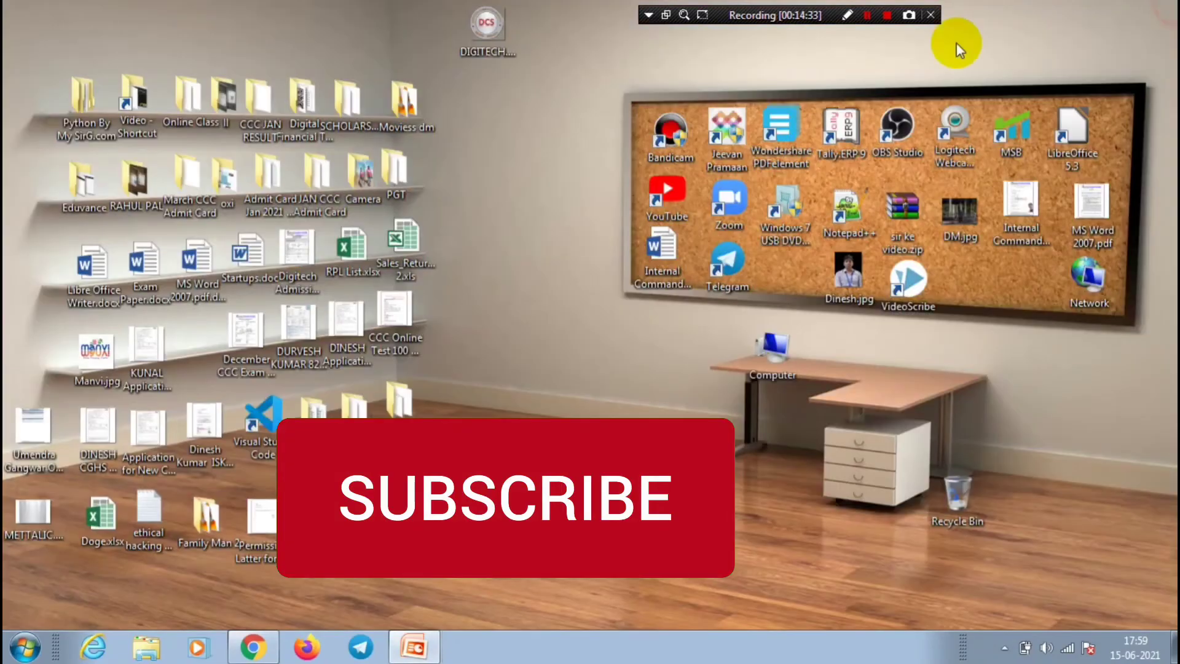
right_click(490, 36)
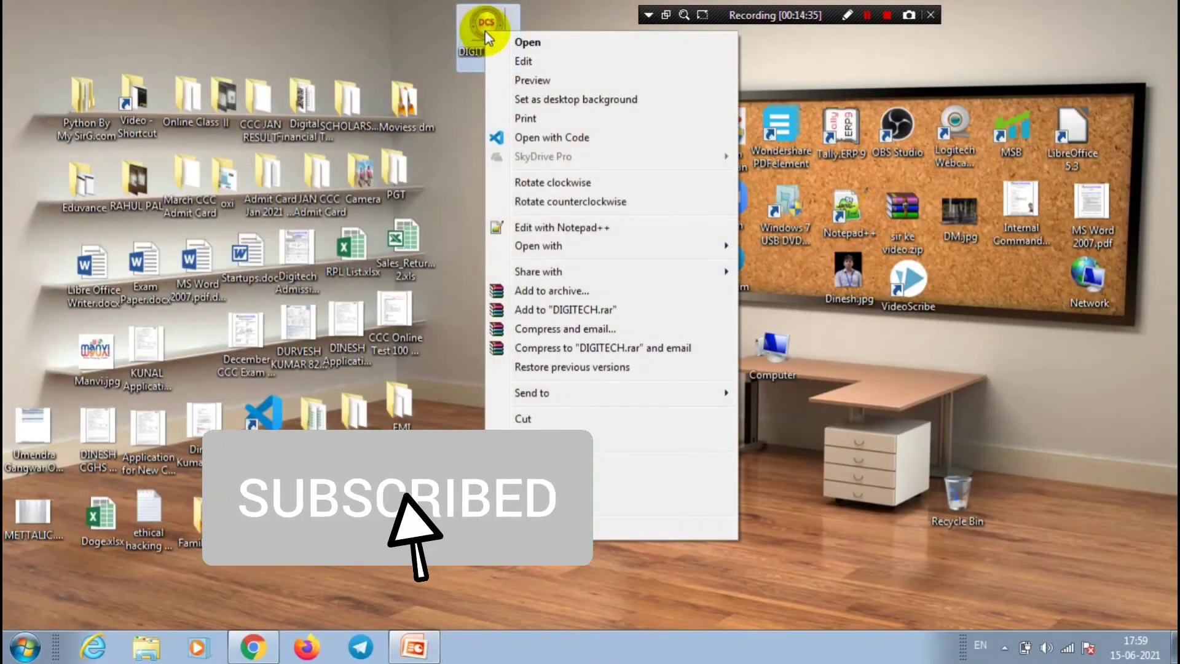
left_click(542, 80)
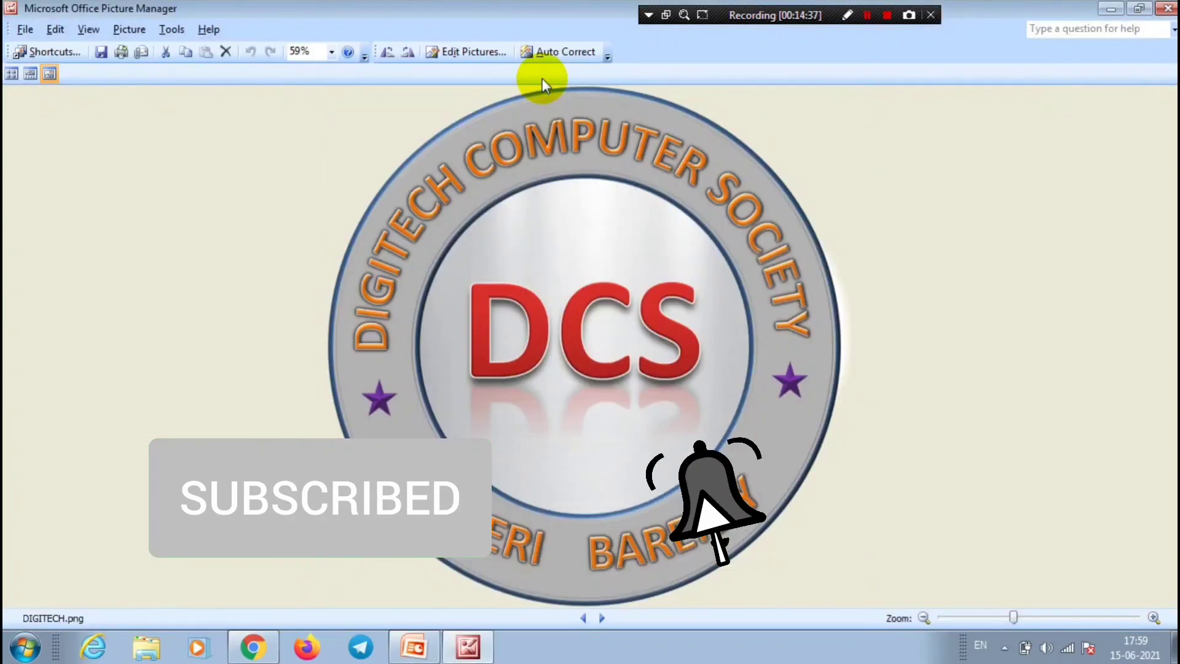